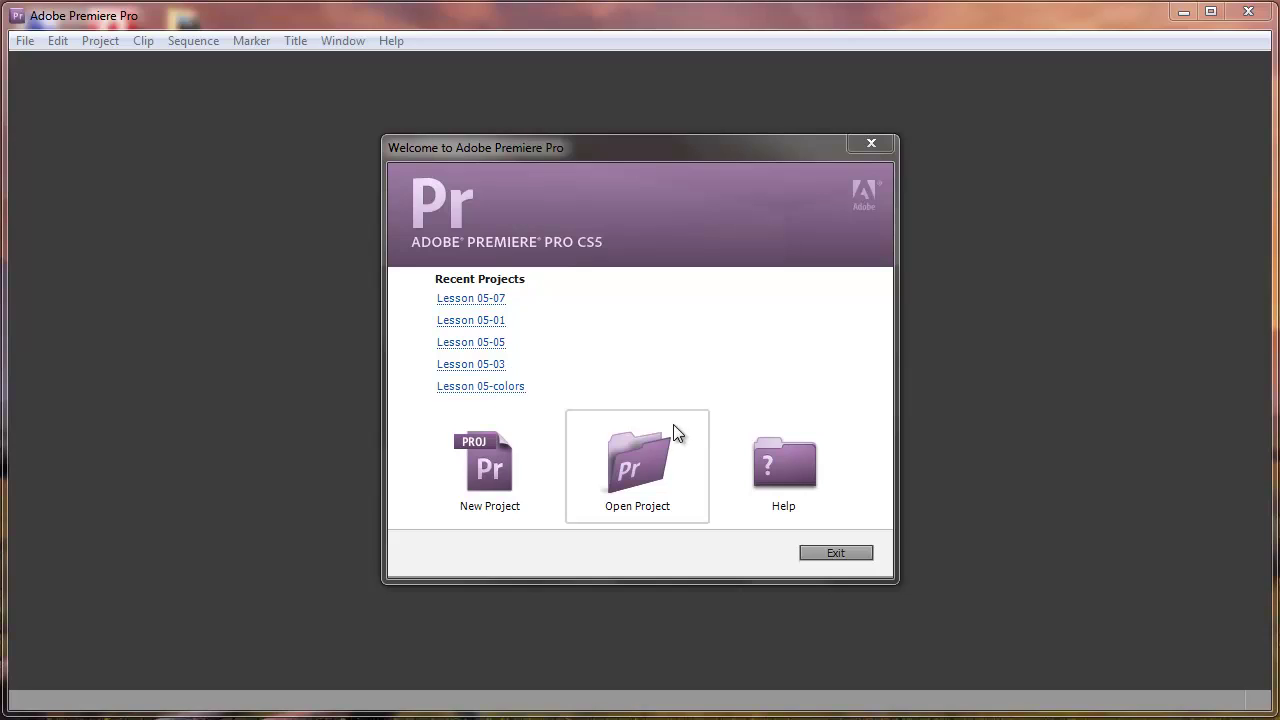
- Open the Lesson 06-01 project from Multimedia Lessons > Premiere_Lessons > Lesson 06 on the desktop
left_click(644, 442)
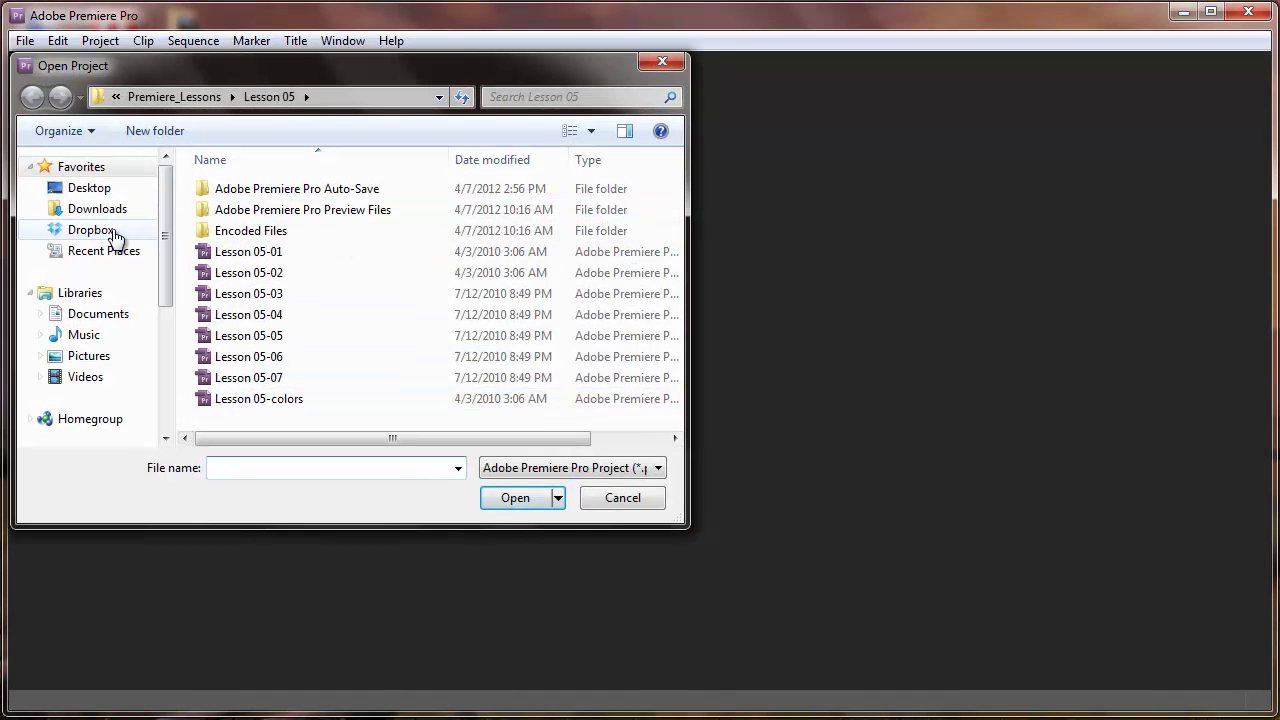
left_click(100, 190)
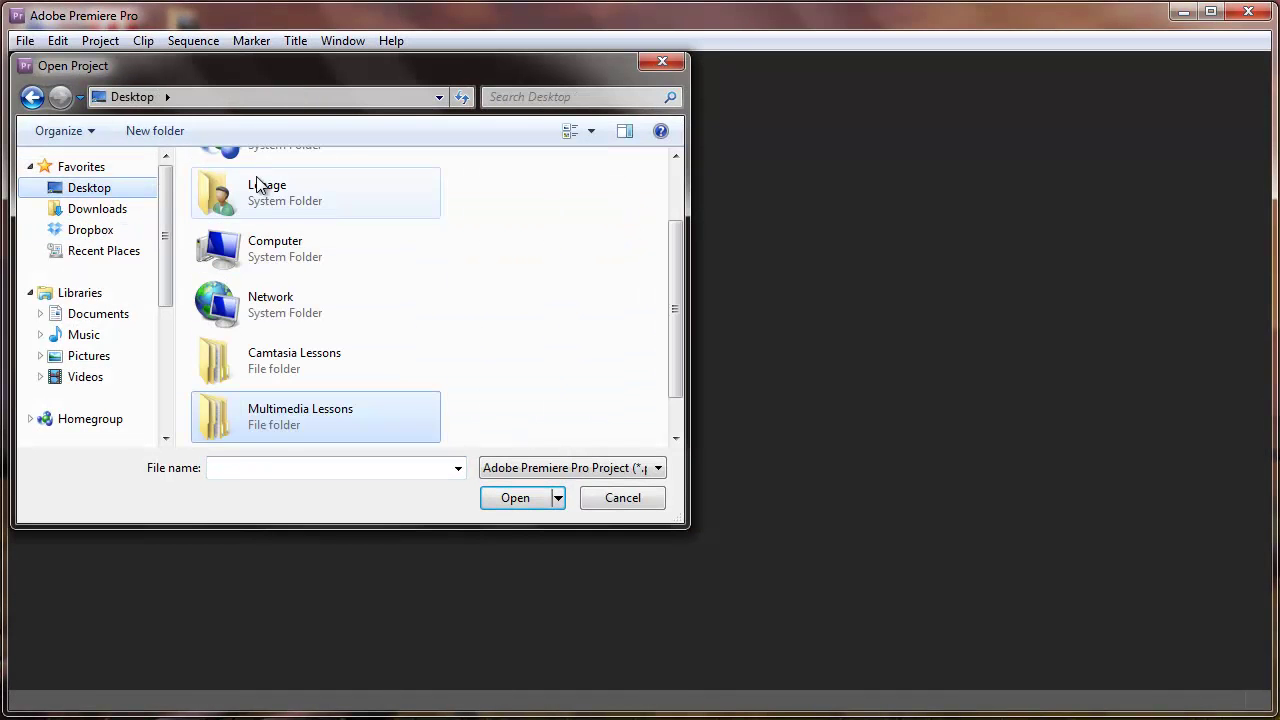
double_click(295, 413)
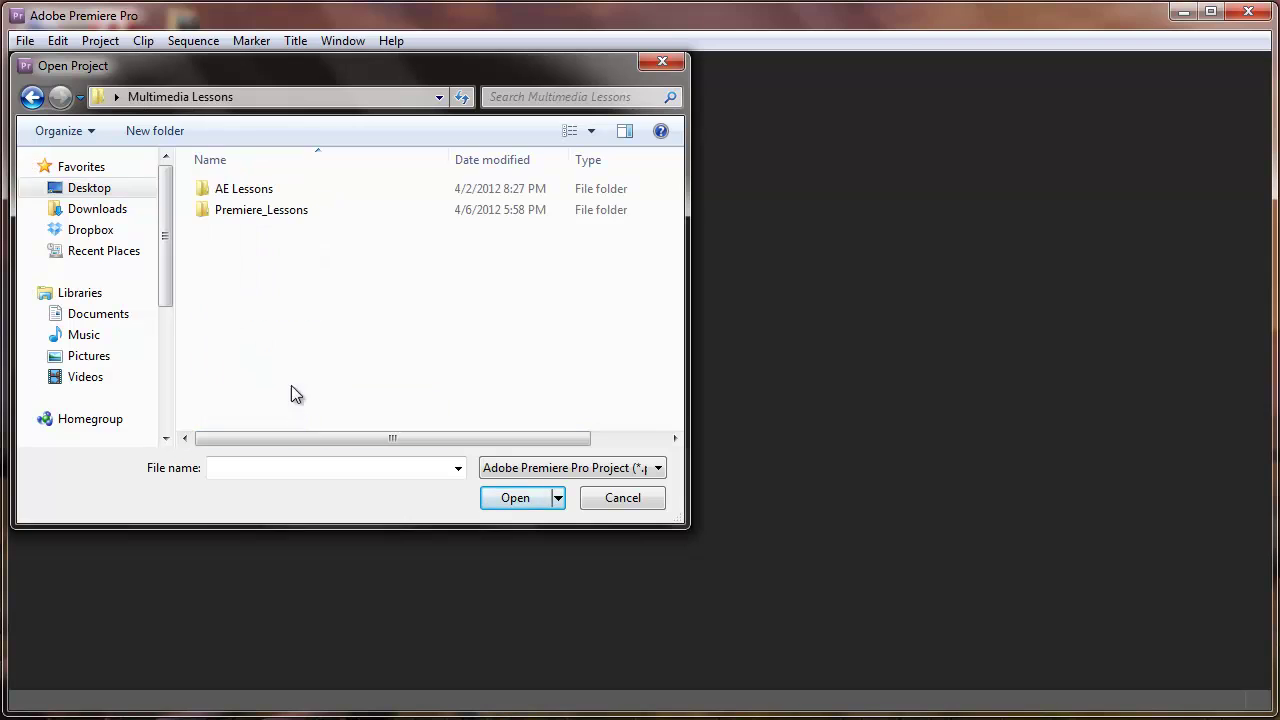
double_click(252, 216)
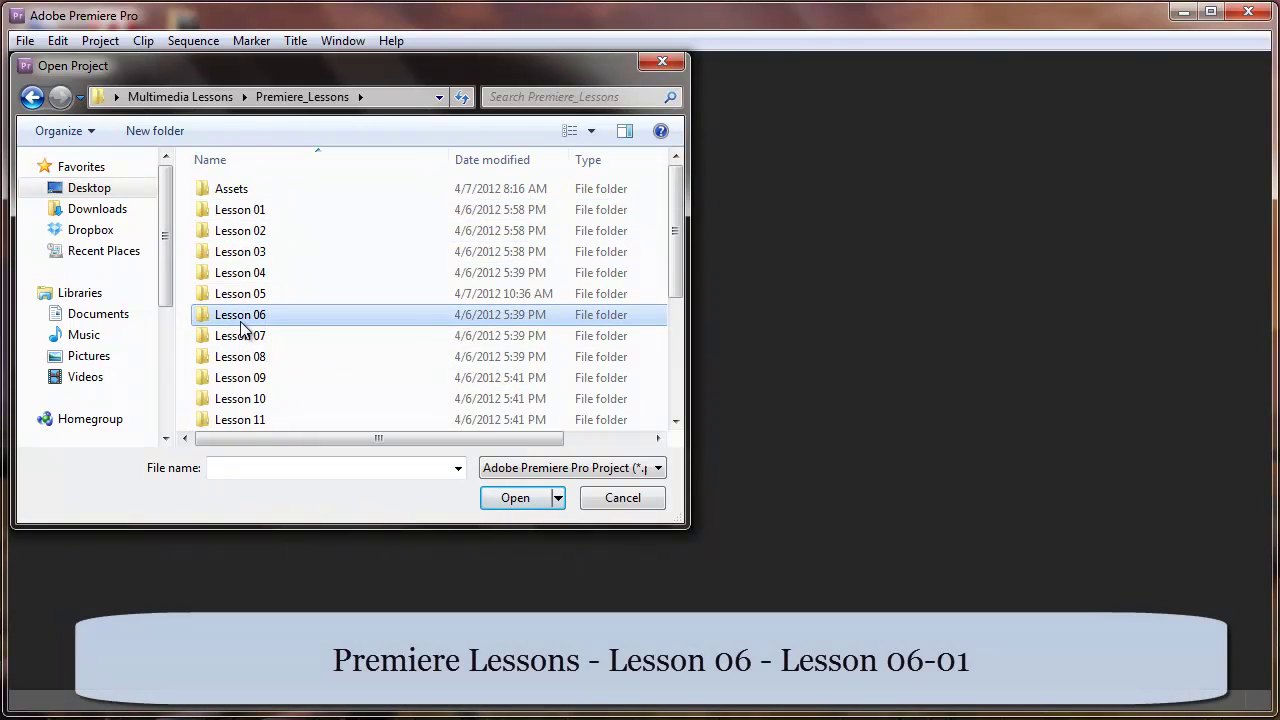
double_click(245, 316)
double_click(249, 189)
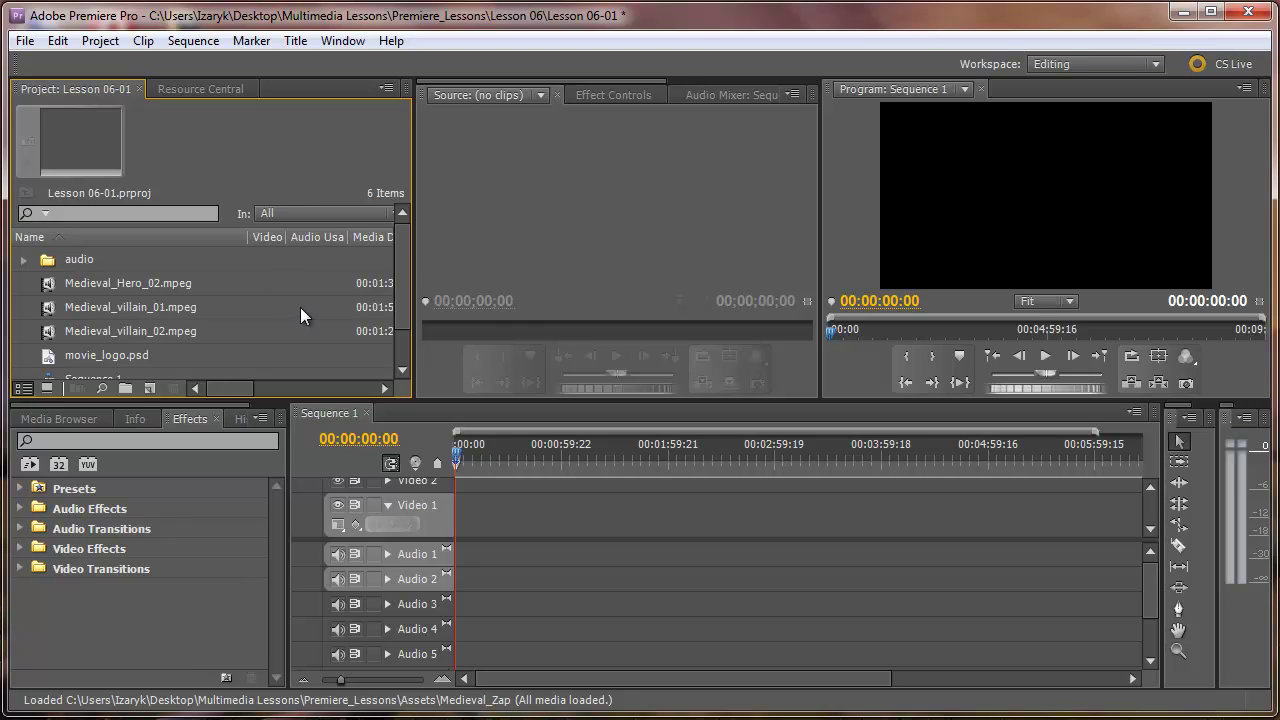
- Switch the workspace to Effects
mouse_move(402, 264)
left_mouse_down()
mouse_move(400, 335)
mouse_move(400, 268)
left_mouse_up()
left_click(342, 41)
mouse_move(372, 62)
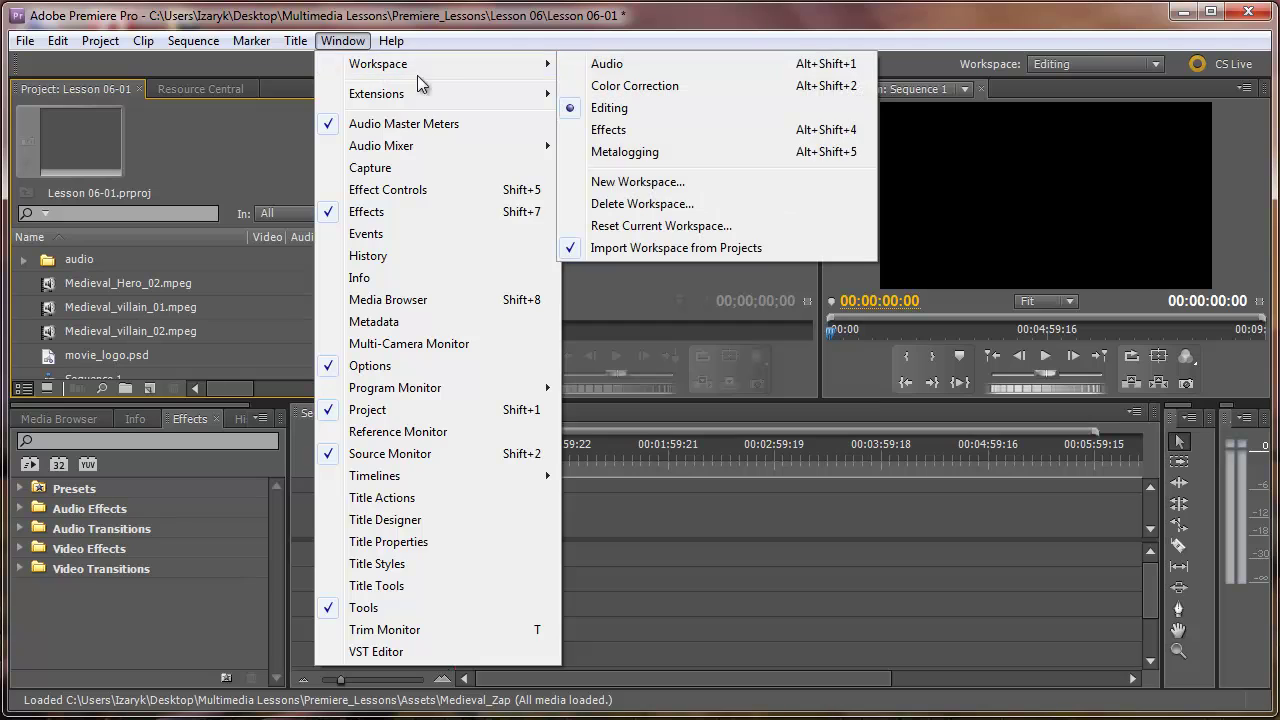
left_click(619, 131)
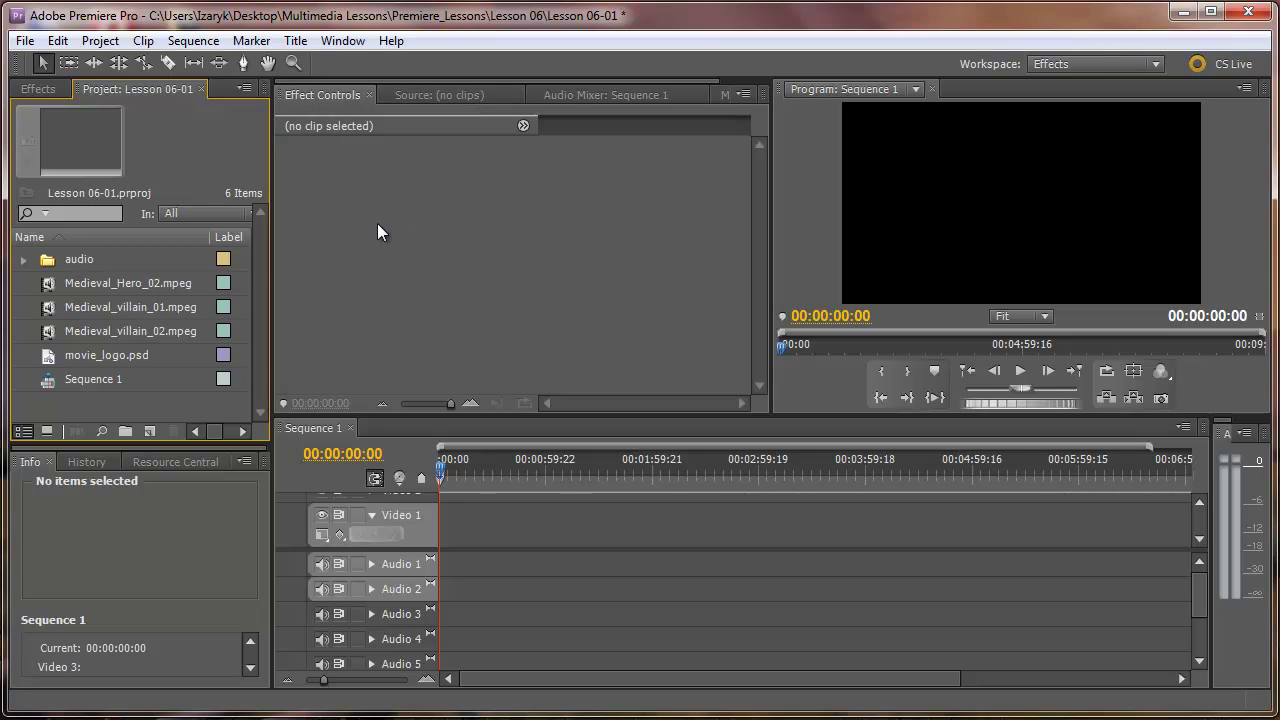
left_click(342, 41)
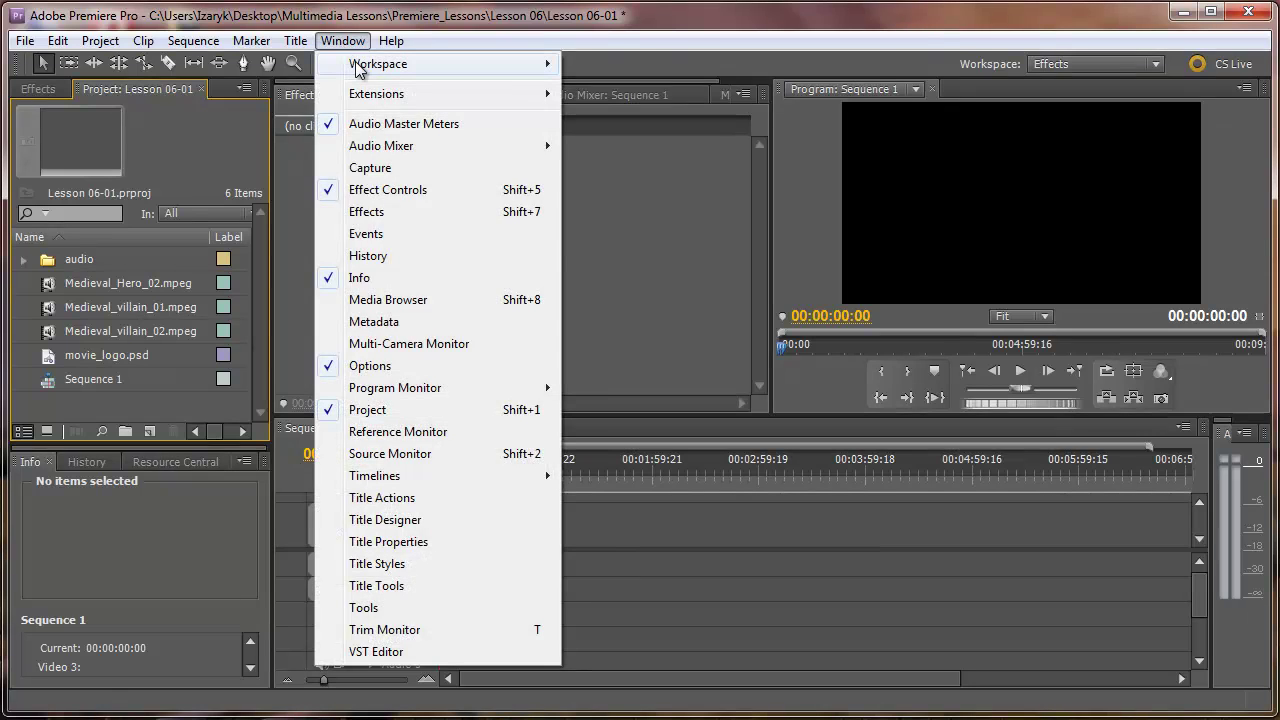
mouse_move(358, 66)
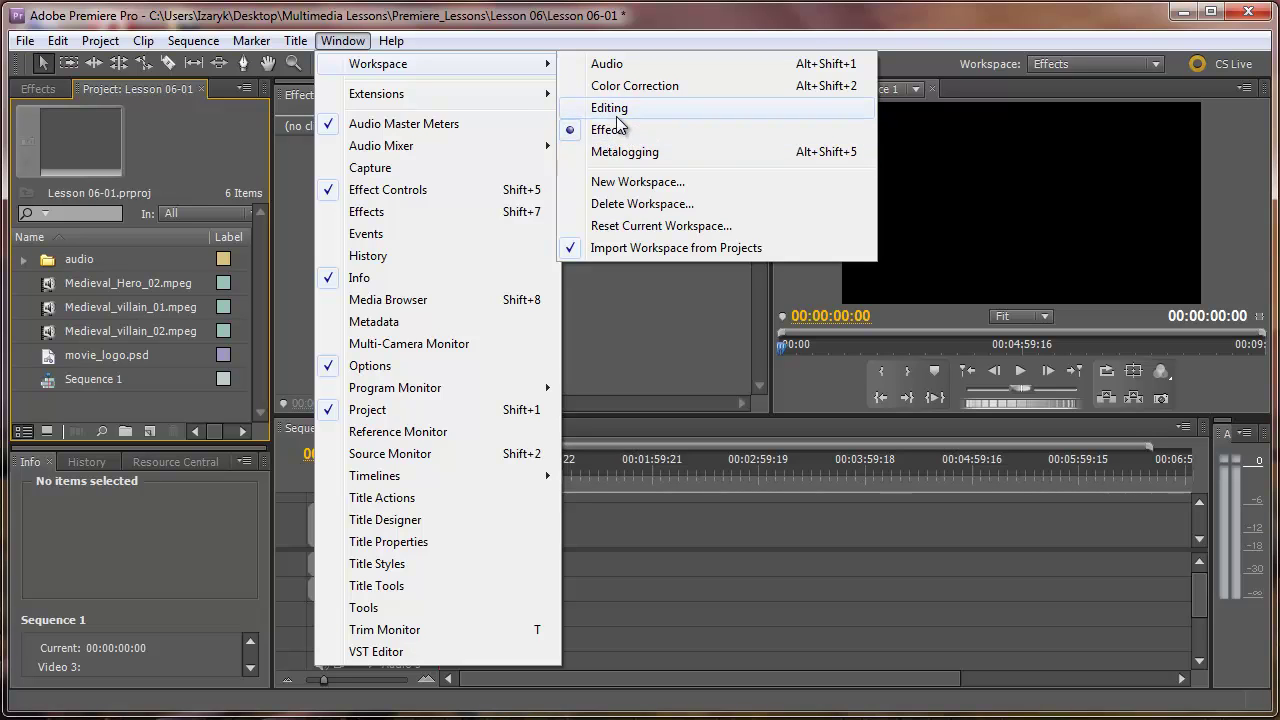
left_click(513, 20)
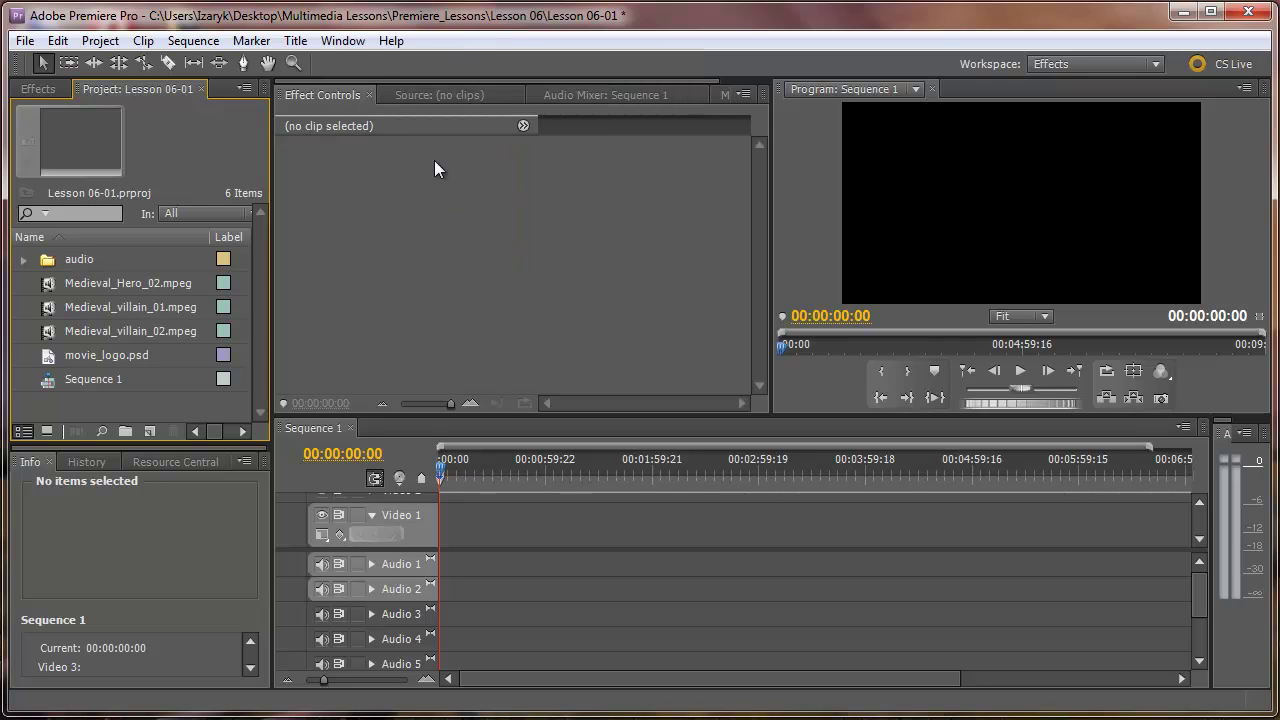
left_click(341, 41)
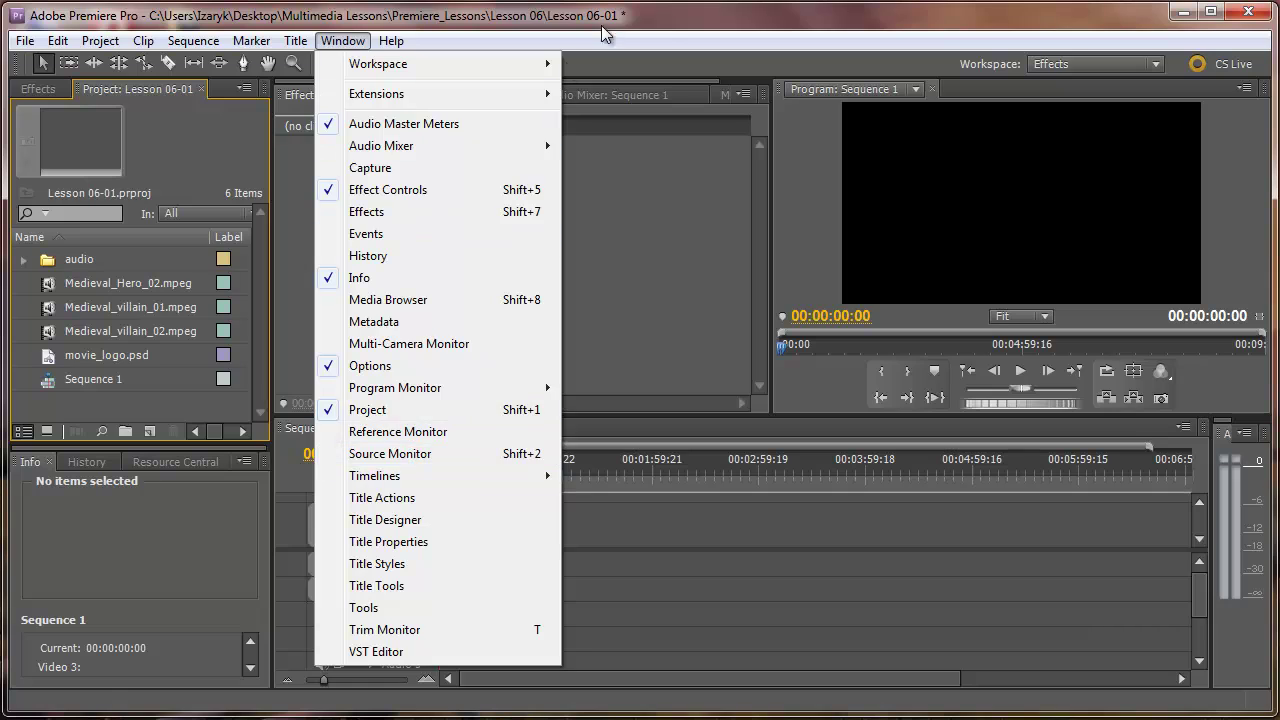
left_click(660, 19)
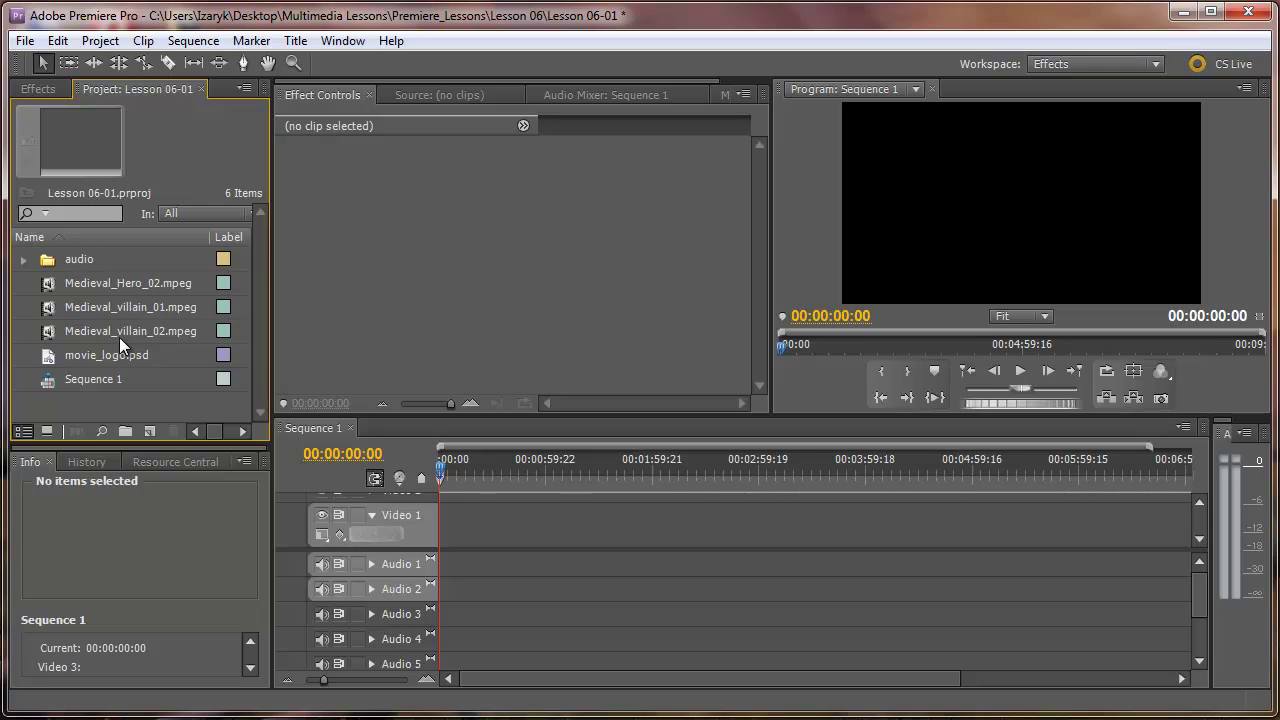
- Place Medieval_Hero_02.mpeg, Medieval_villain_01.mpeg and Medieval_villain_02.mpeg together at the start of the Video 1 track in Sequence 1
left_click(110, 286)
left_click(125, 284)
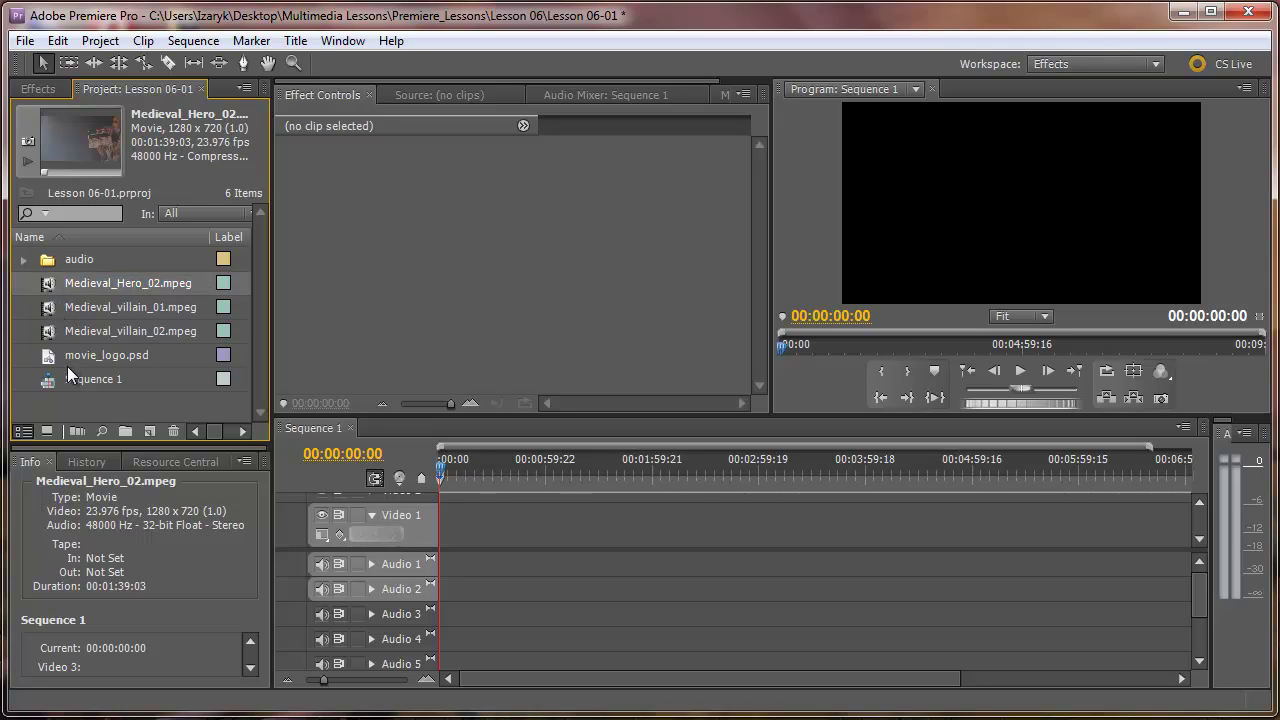
left_click(111, 326, "shift")
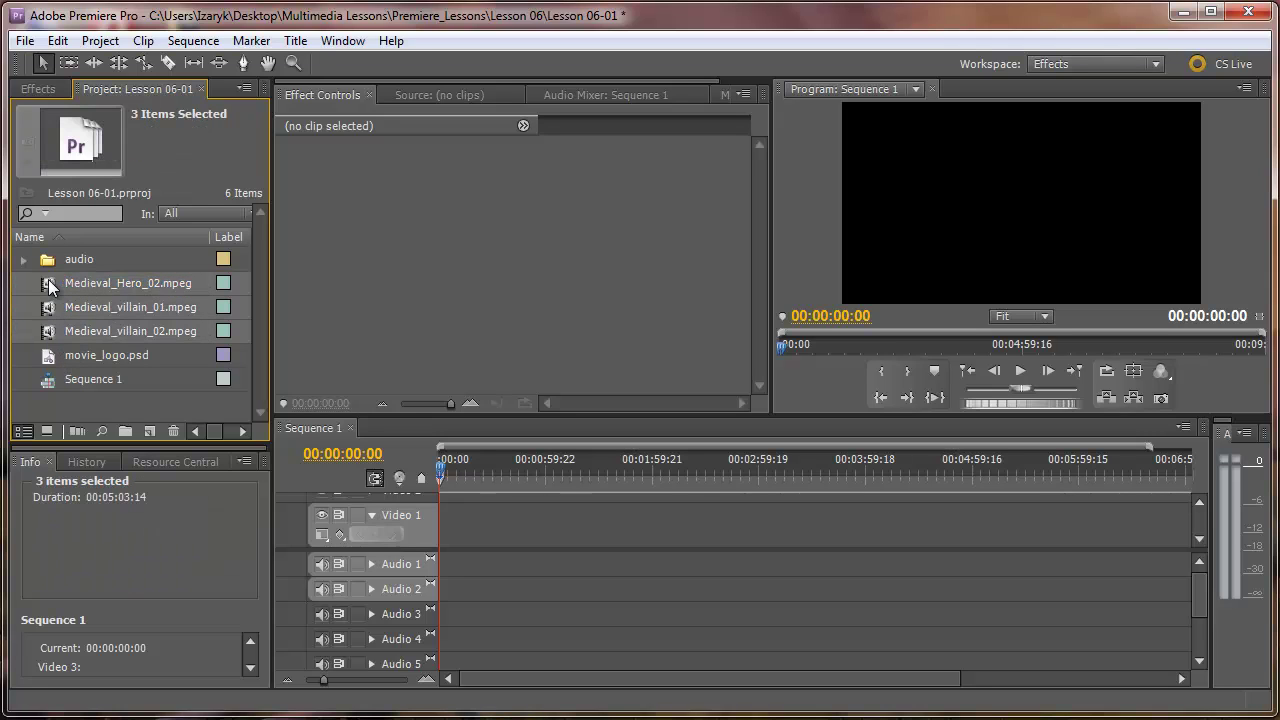
left_click_drag(85, 282, 471, 529)
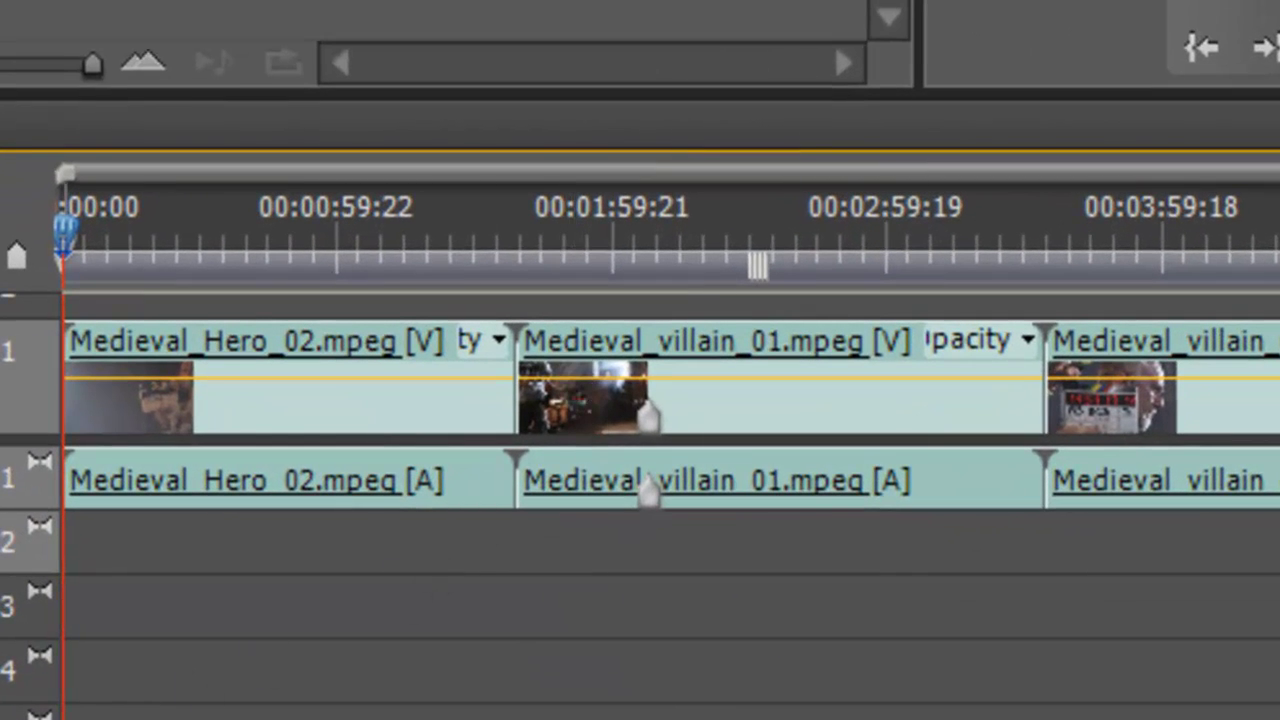
key("=")
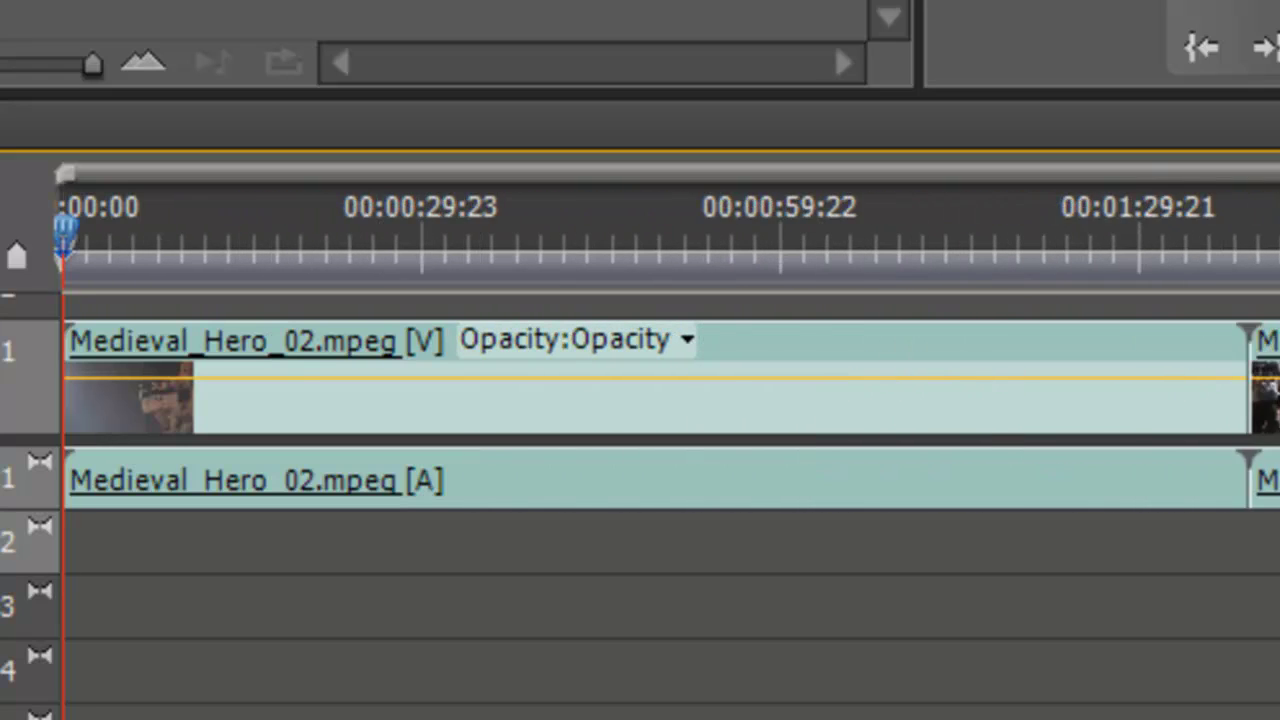
scroll(537, 597, "down", 5)
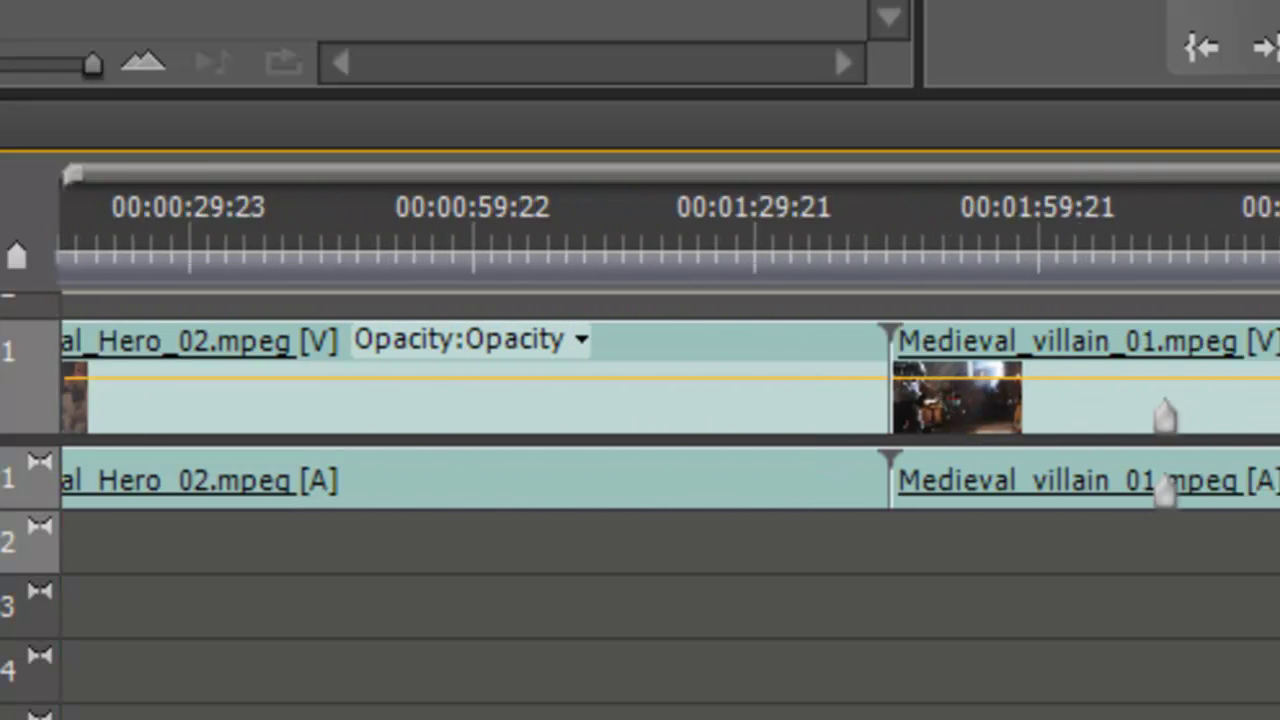
scroll(537, 597, "up", 1)
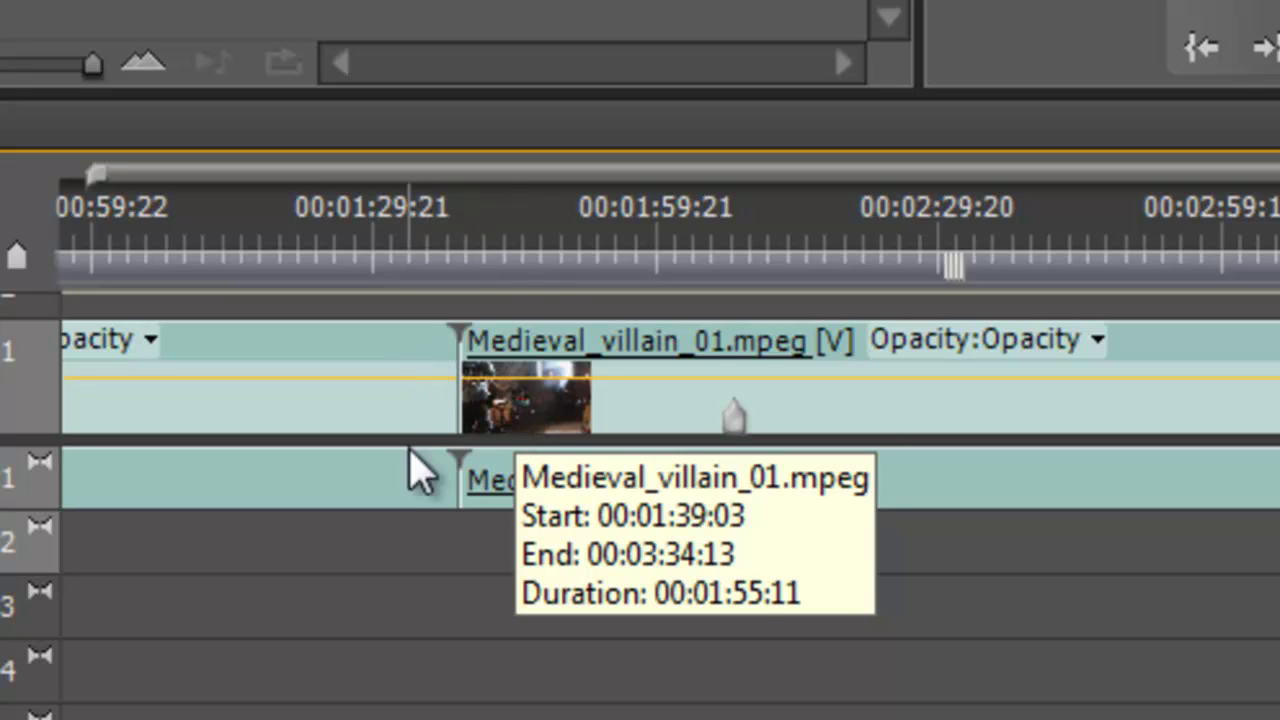
left_click_drag(463, 719, 405, 719)
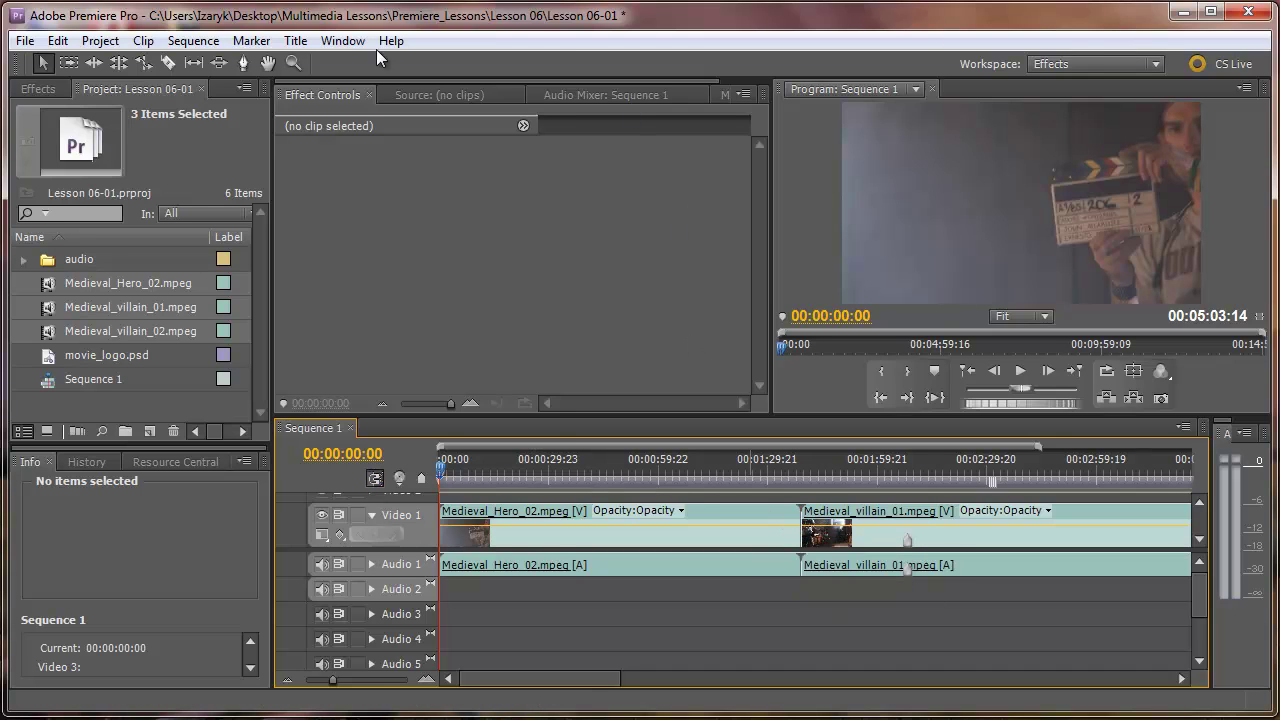
- Show the Tools panel as a floating window and move it clear of the project items
left_click(341, 41)
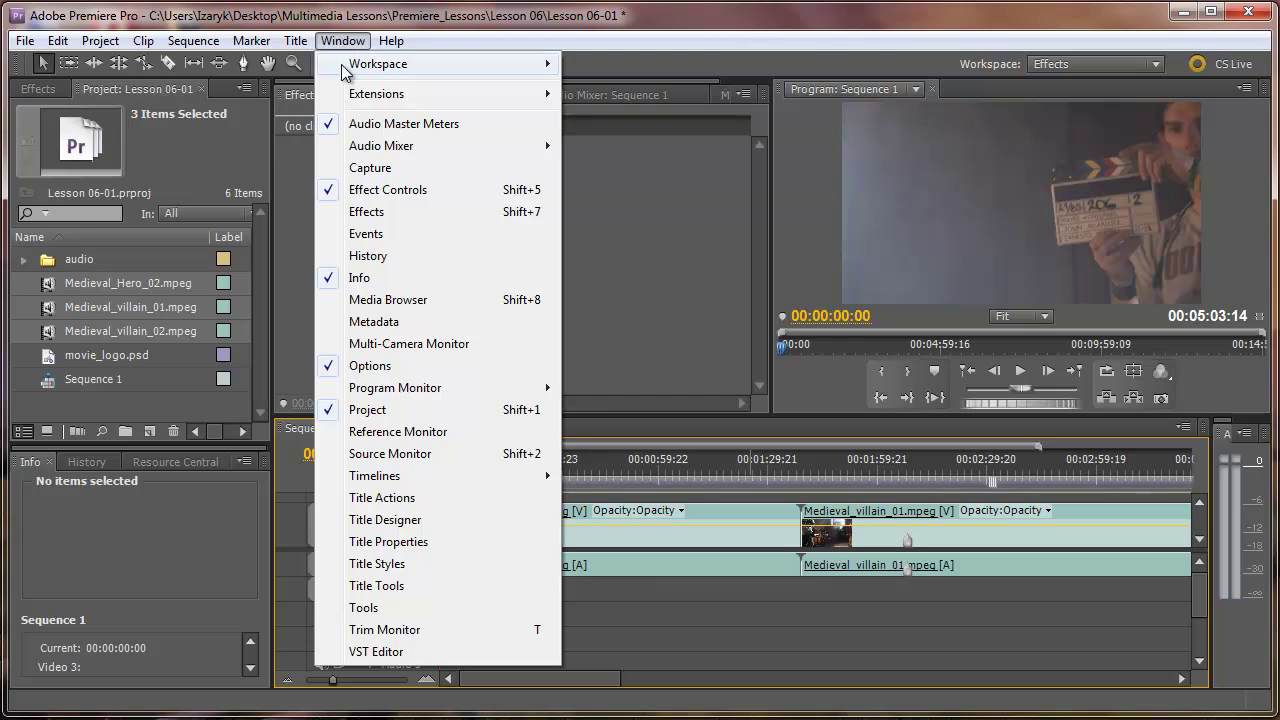
left_click(372, 609)
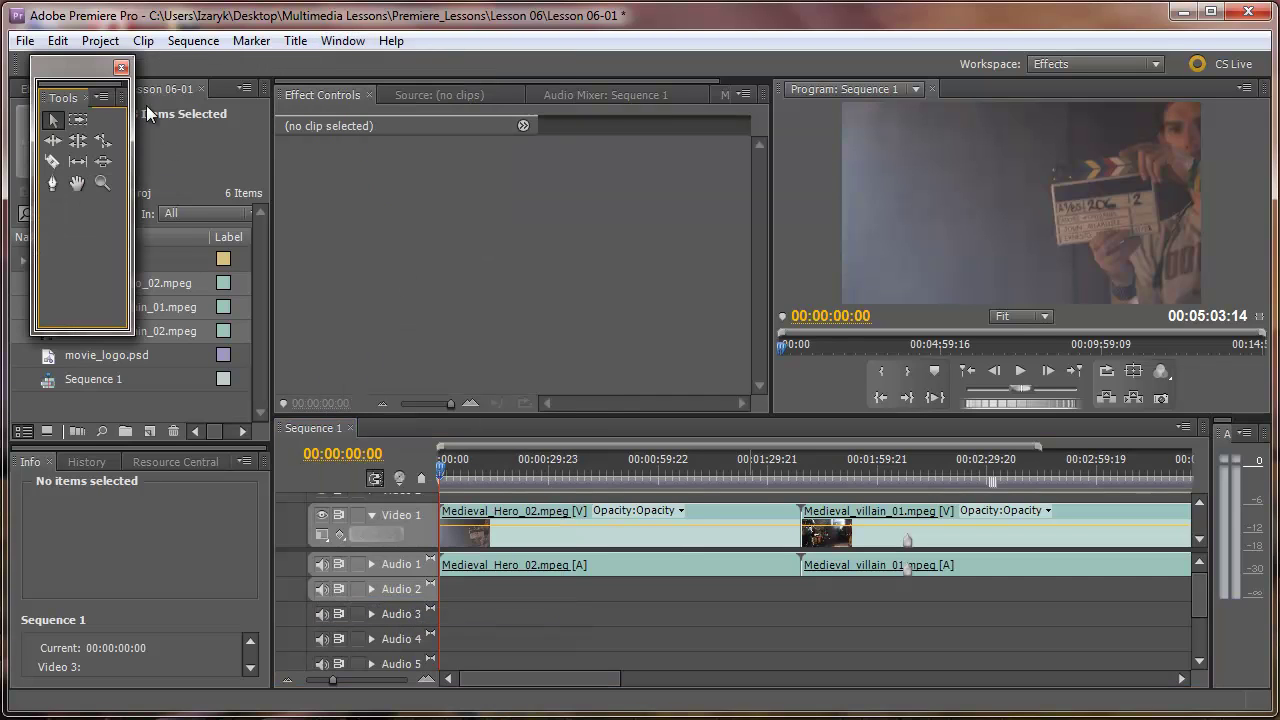
left_click_drag(77, 68, 755, 135)
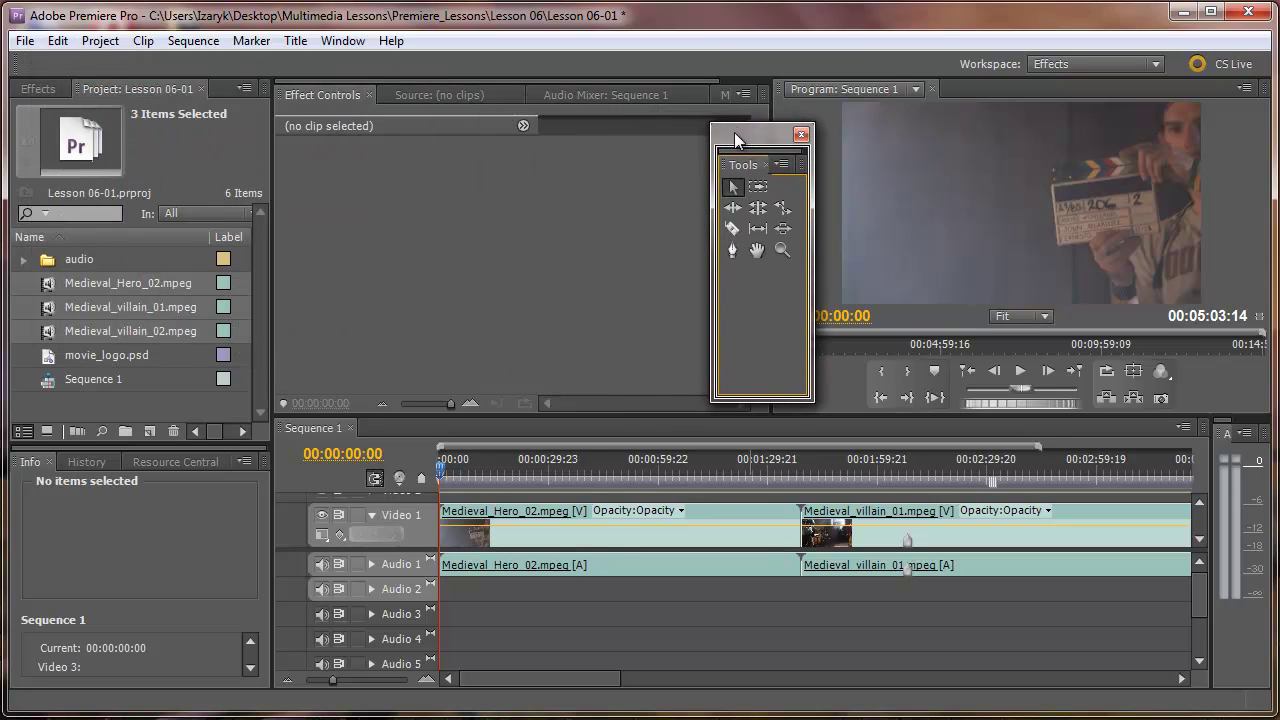
- Shorten the end of Medieval_Hero_02.mpeg by about 30 seconds with the Ripple Edit tool
left_click(727, 209)
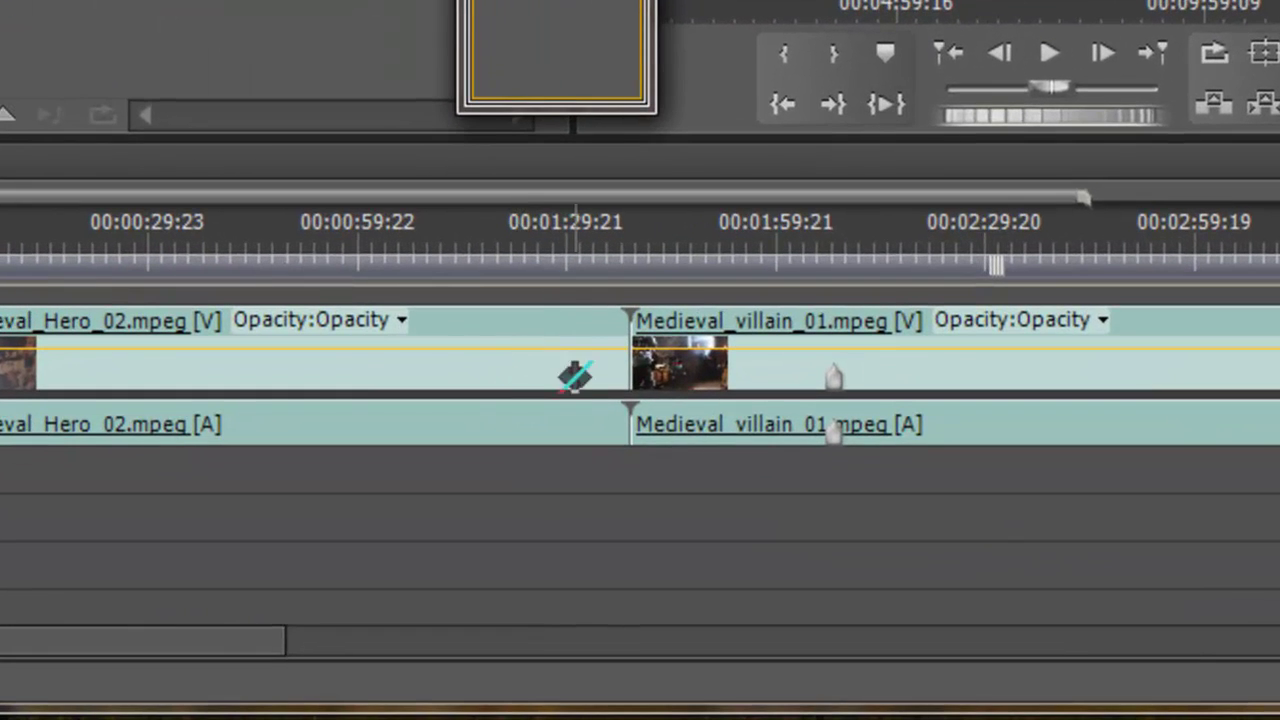
left_click(624, 333)
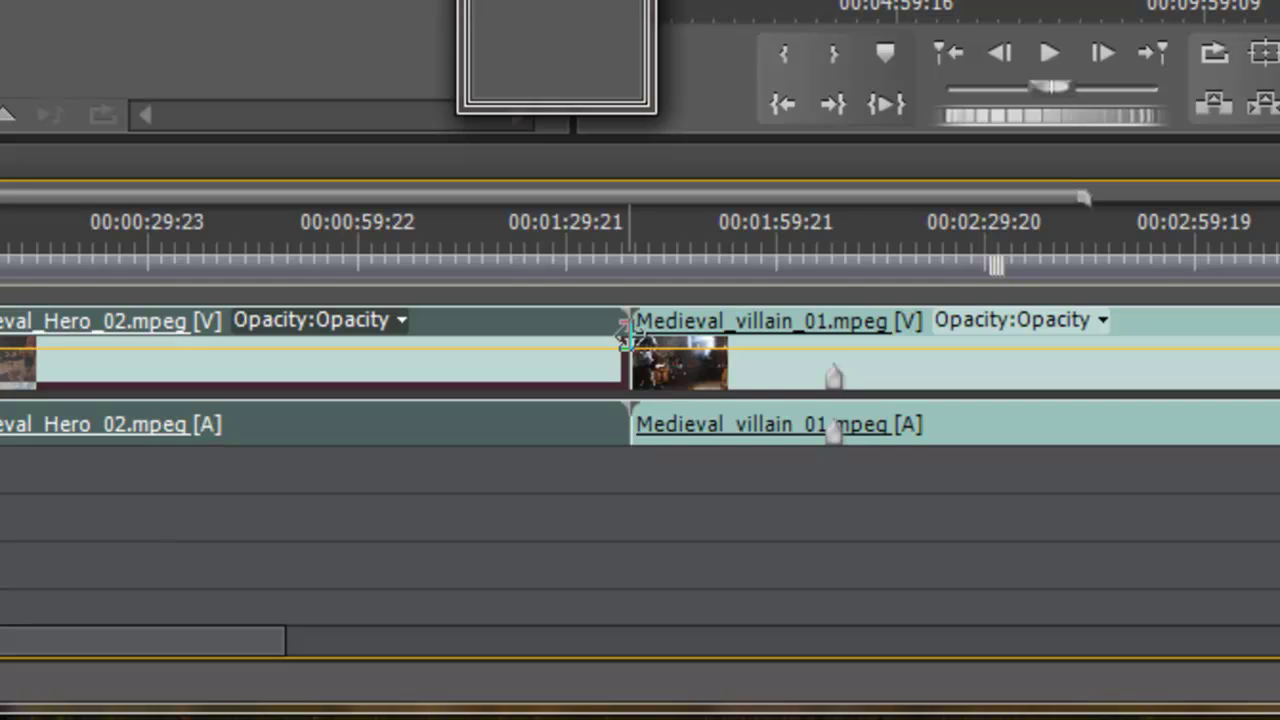
left_click_drag(624, 333, 418, 355)
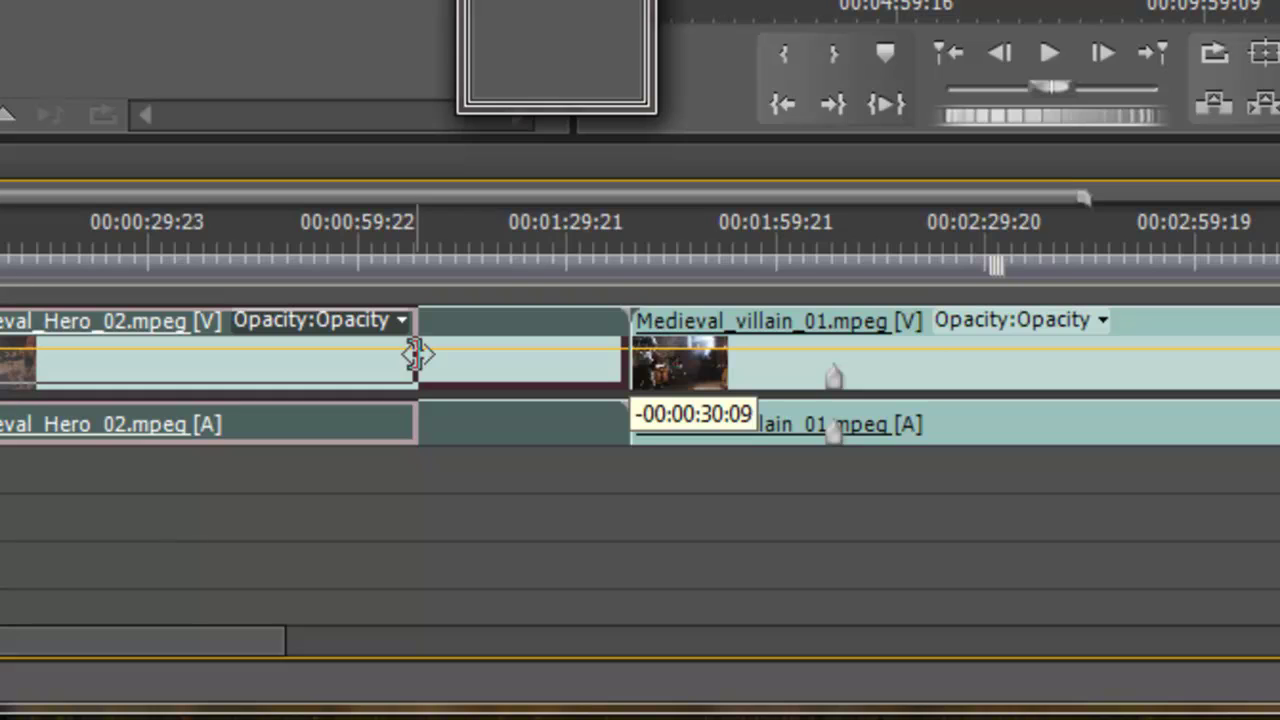
left_click_drag(418, 355, 418, 355)
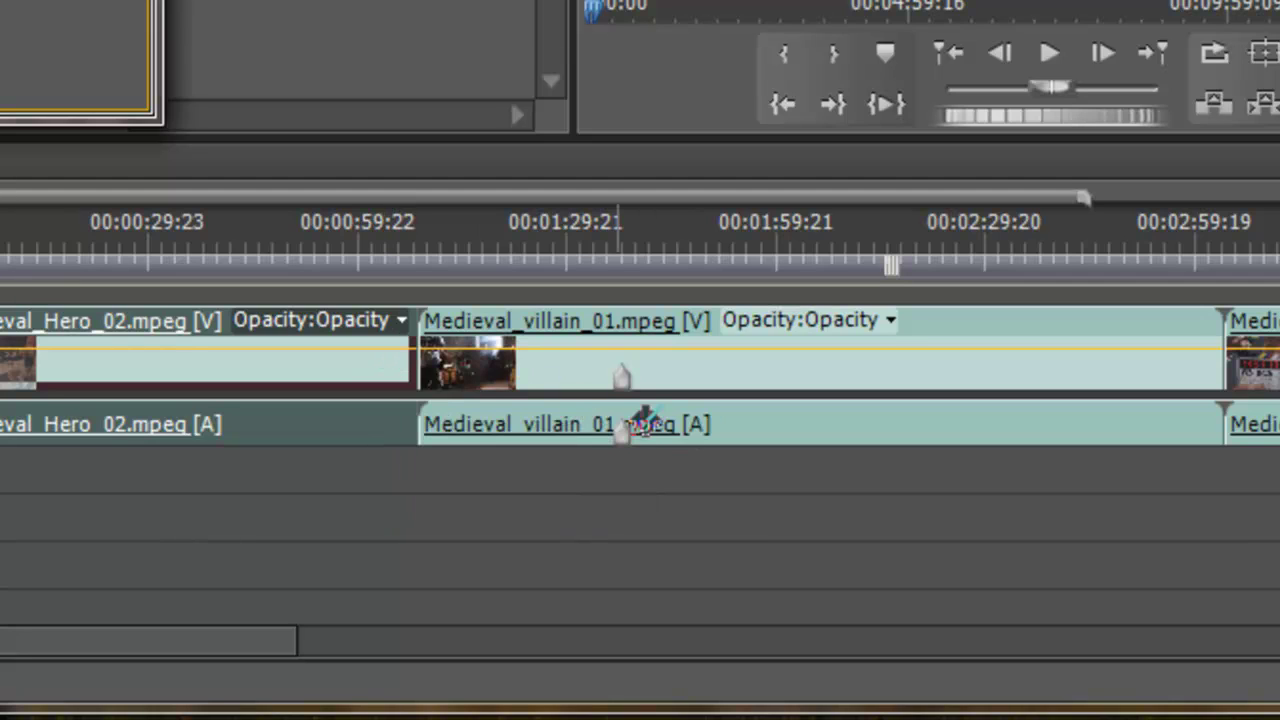
- Ripple-trim the start and end of Medieval_villain_01.mpeg and the start of Medieval_villain_02.mpeg
left_click_drag(430, 340, 650, 318)
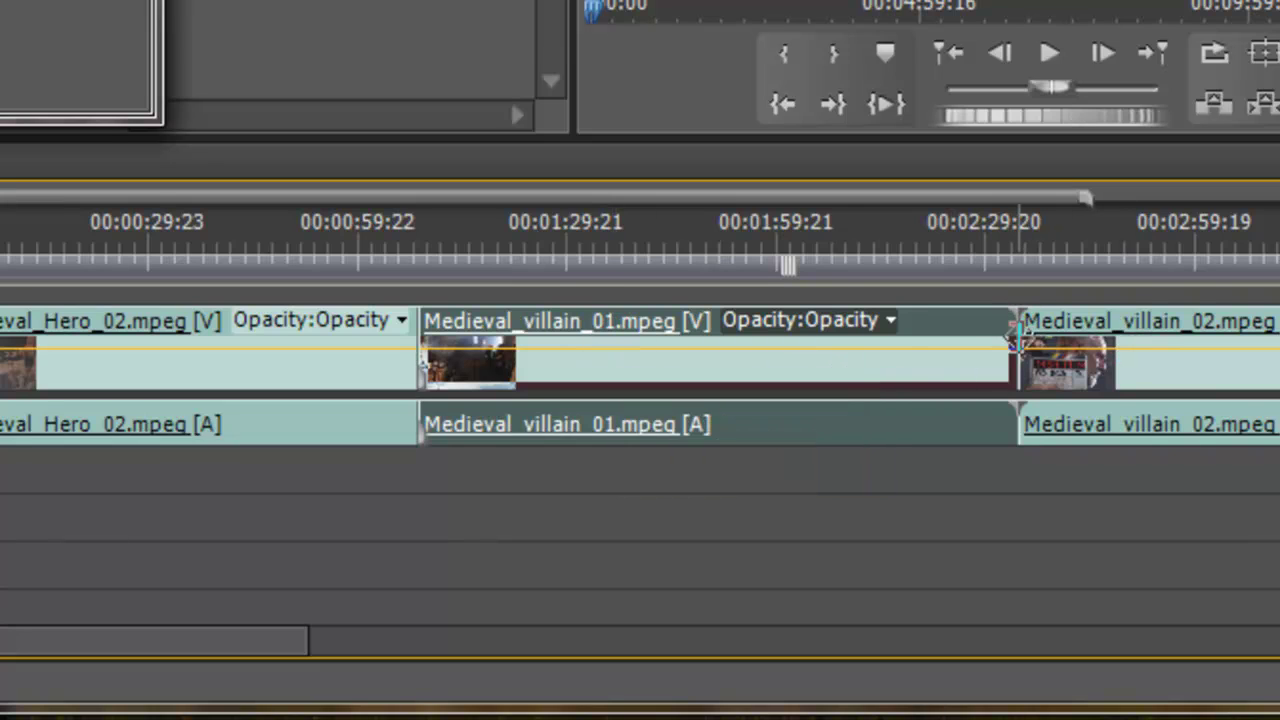
mouse_move(1017, 333)
left_mouse_down()
mouse_move(834, 329)
mouse_move(880, 317)
mouse_move(908, 333)
mouse_move(1030, 336)
left_mouse_up()
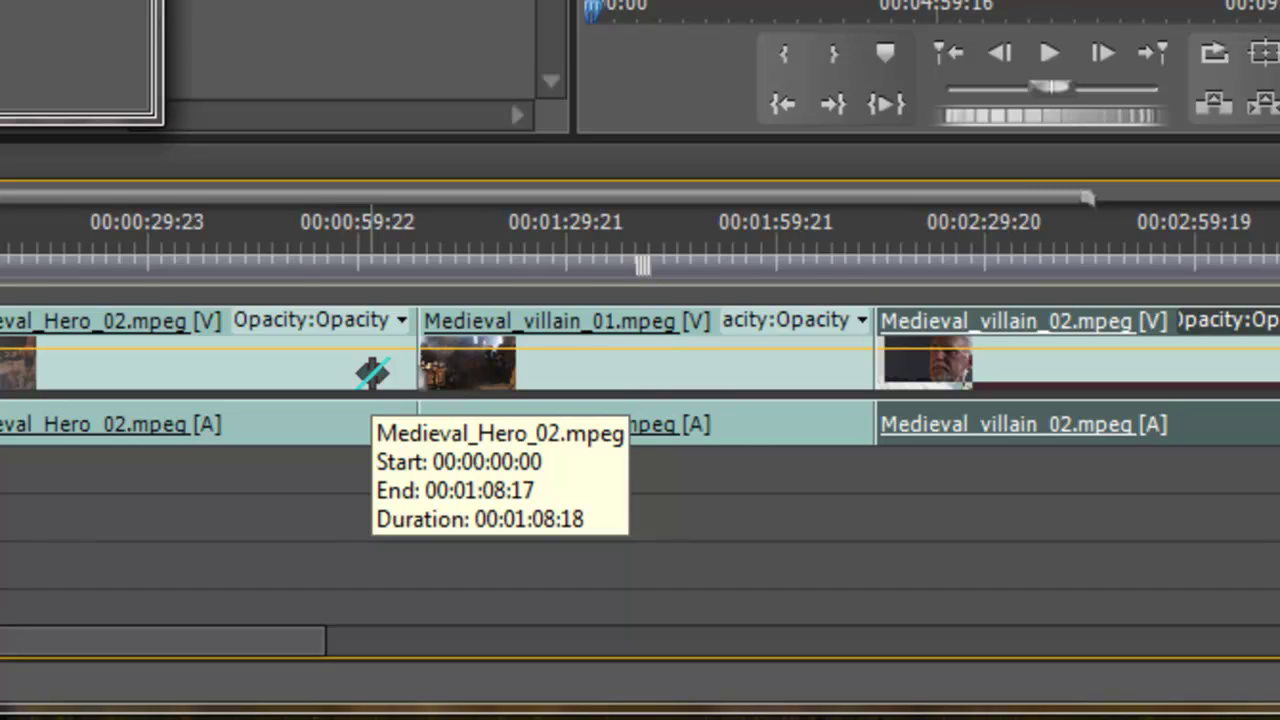
- Jump the playhead to the cut between Medieval_Hero_02.mpeg and Medieval_villain_01.mpeg, and move the floating Tools panel off the effect controls
key("Page_Down")
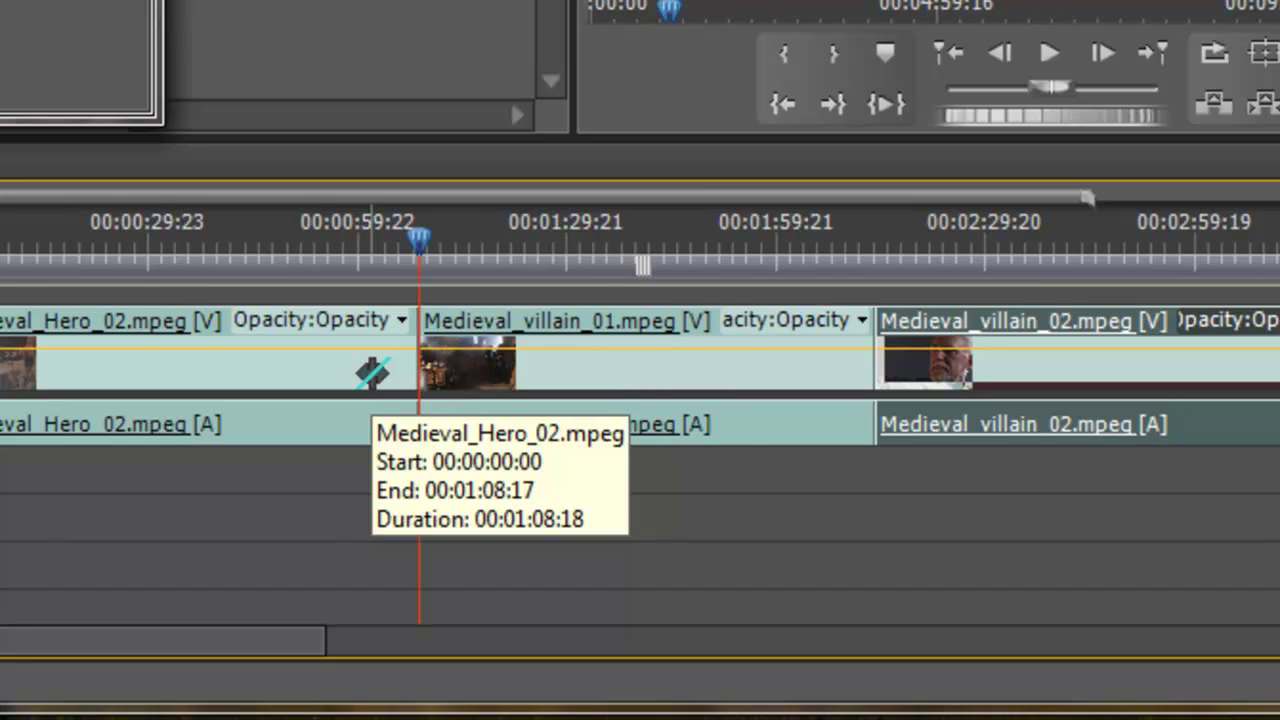
key("Page_Down")
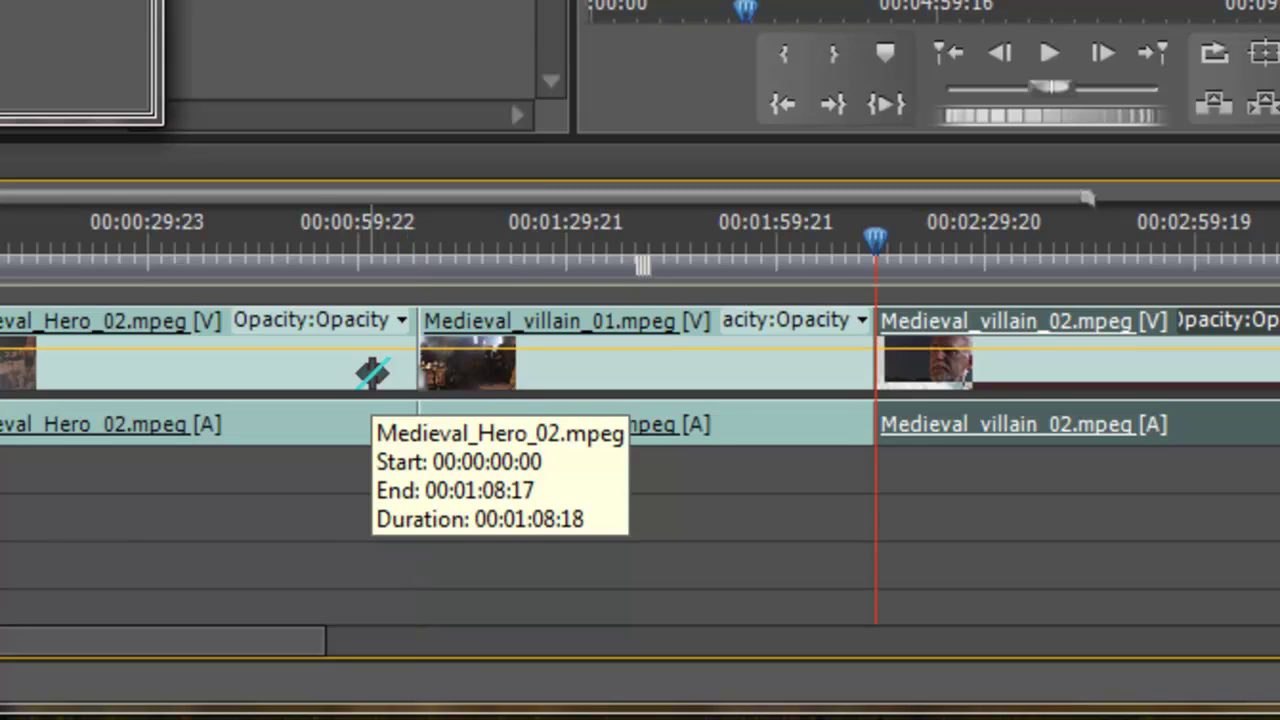
key("Page_Up")
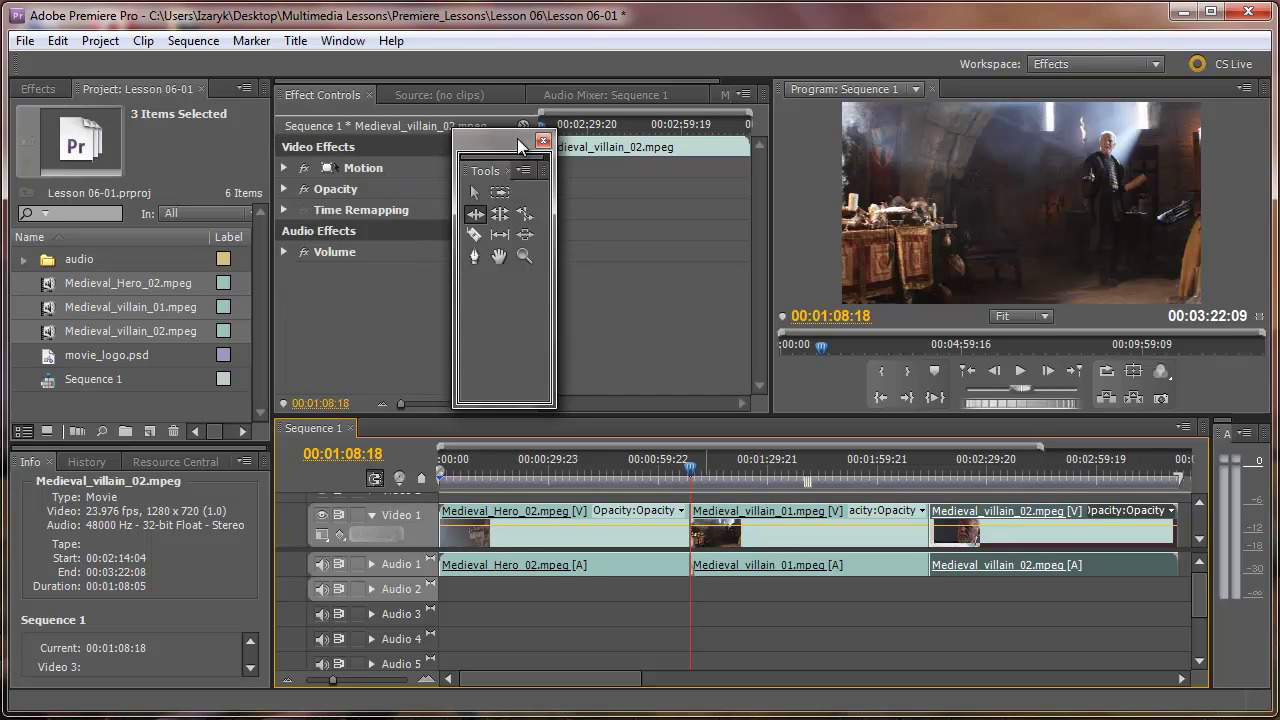
left_click_drag(517, 138, 1235, 372)
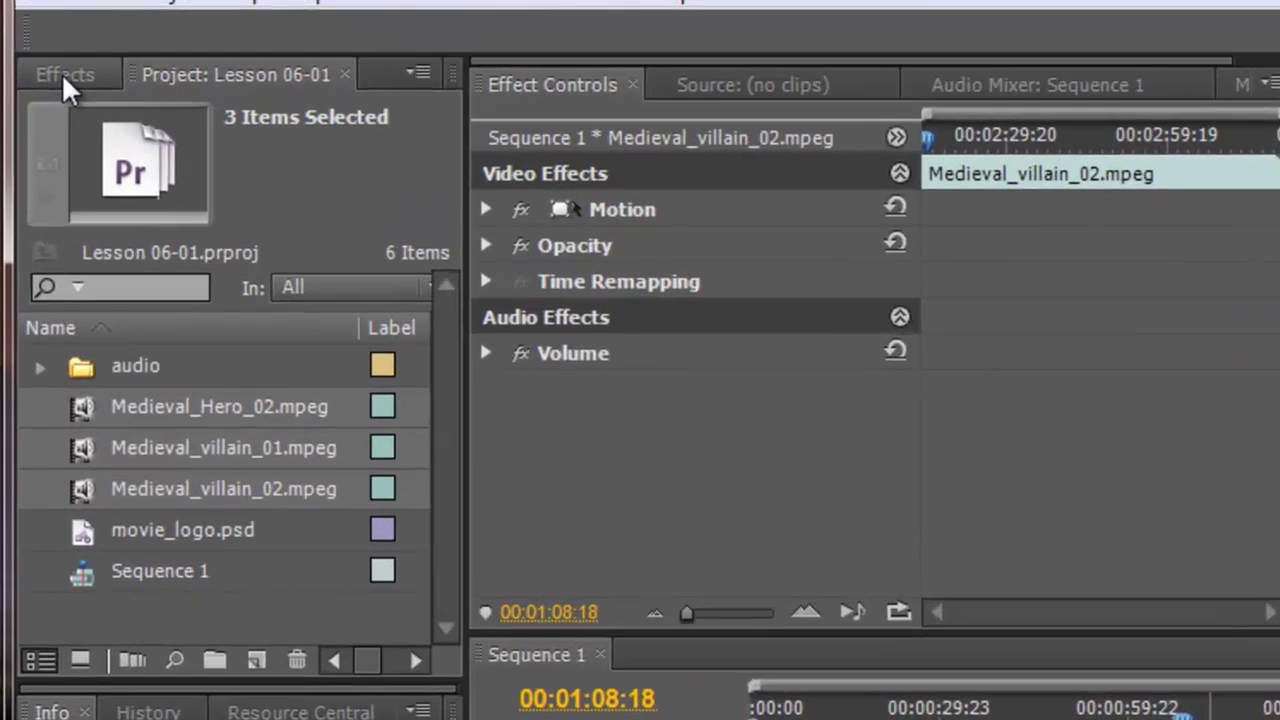
- Display the Video Transitions categories in the effects library
left_click(37, 89)
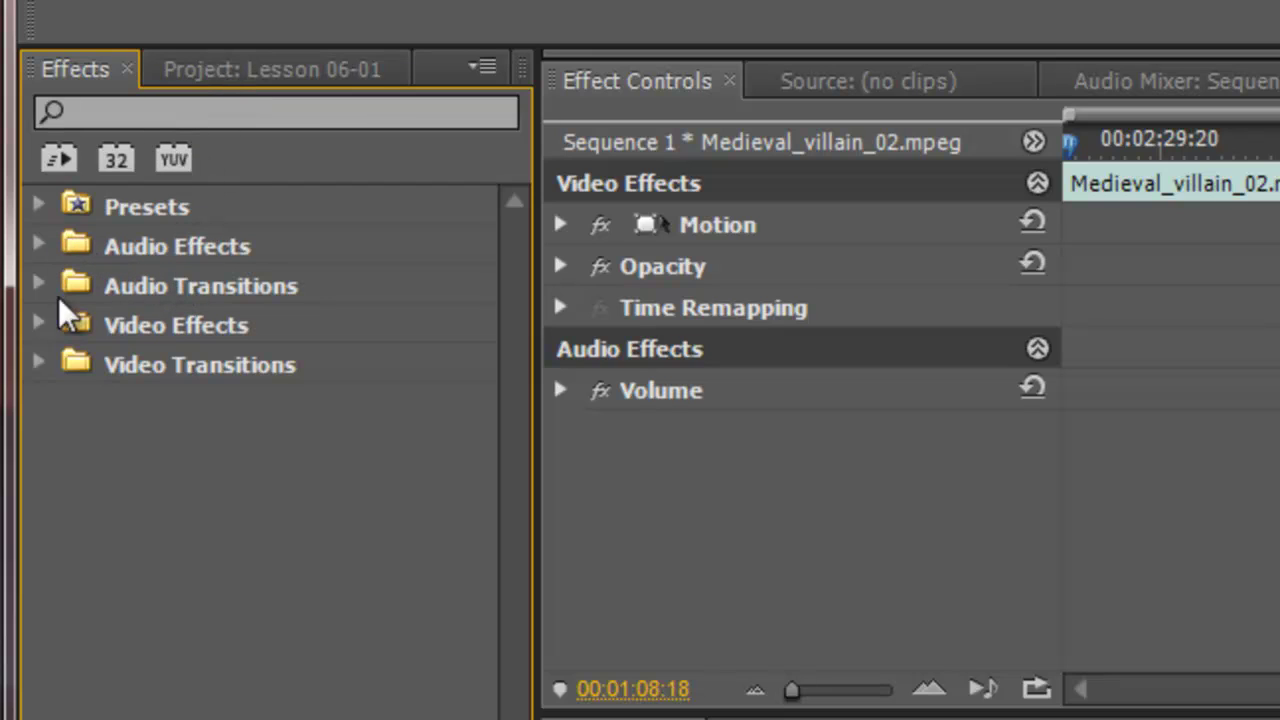
left_click(38, 362)
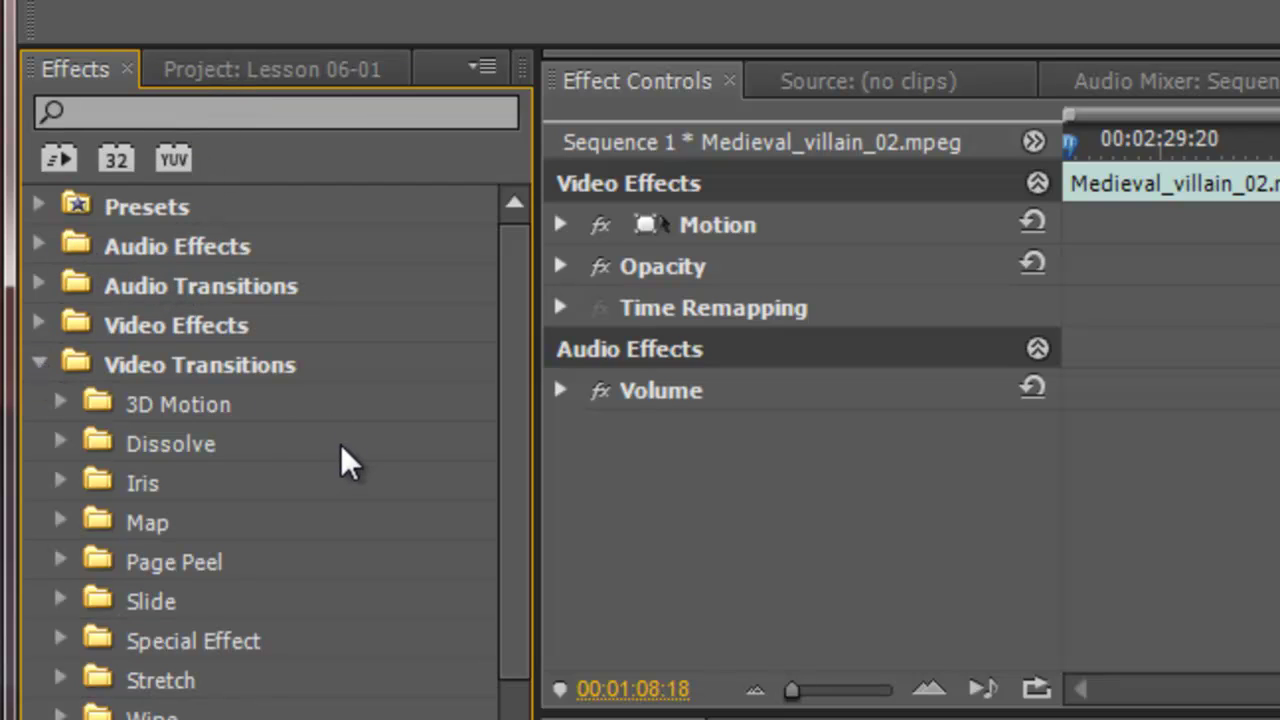
left_click_drag(526, 277, 520, 349)
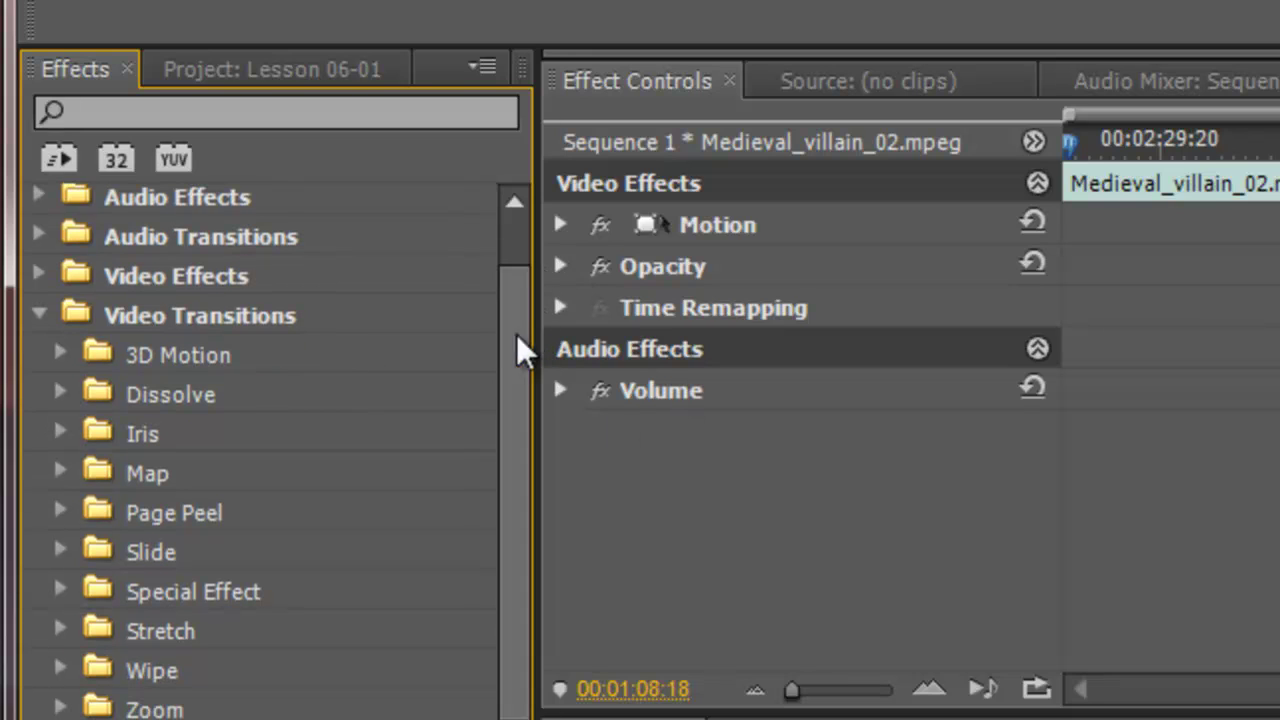
- Examine the transitions offered in the 3D Motion category, and collapse the category again
left_click(60, 356)
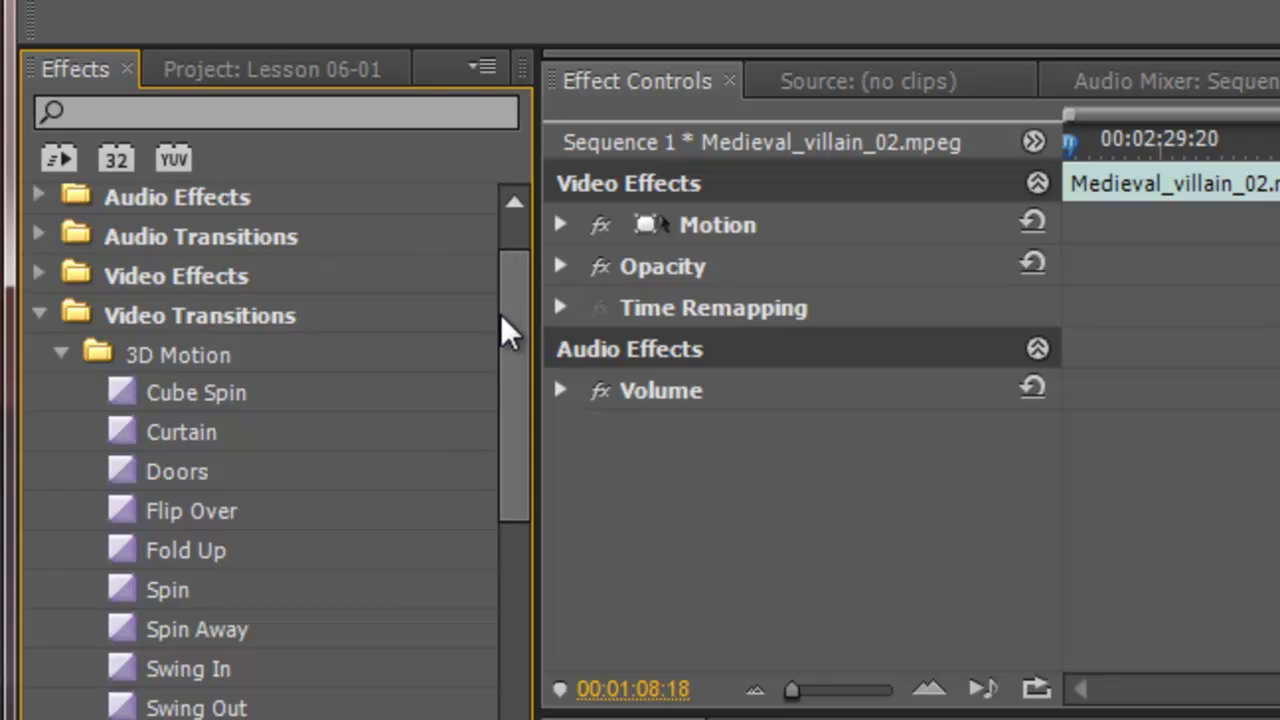
left_click_drag(500, 318, 210, 314)
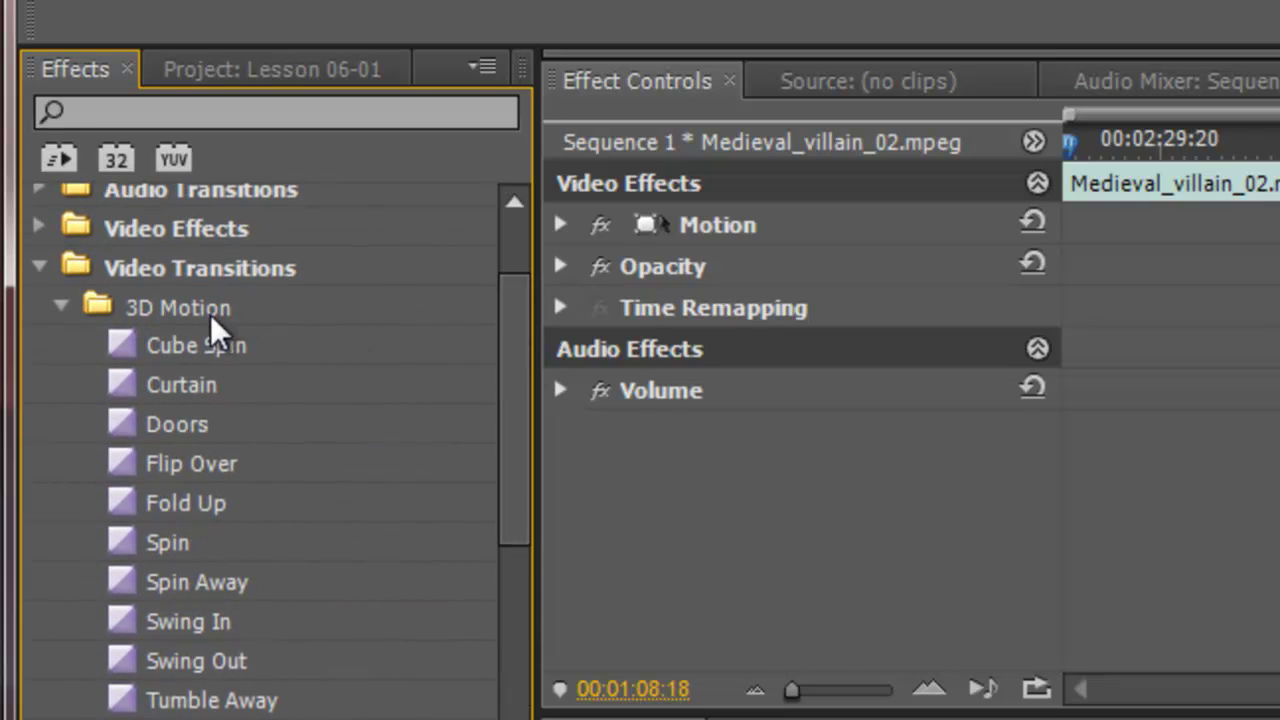
left_click(72, 308)
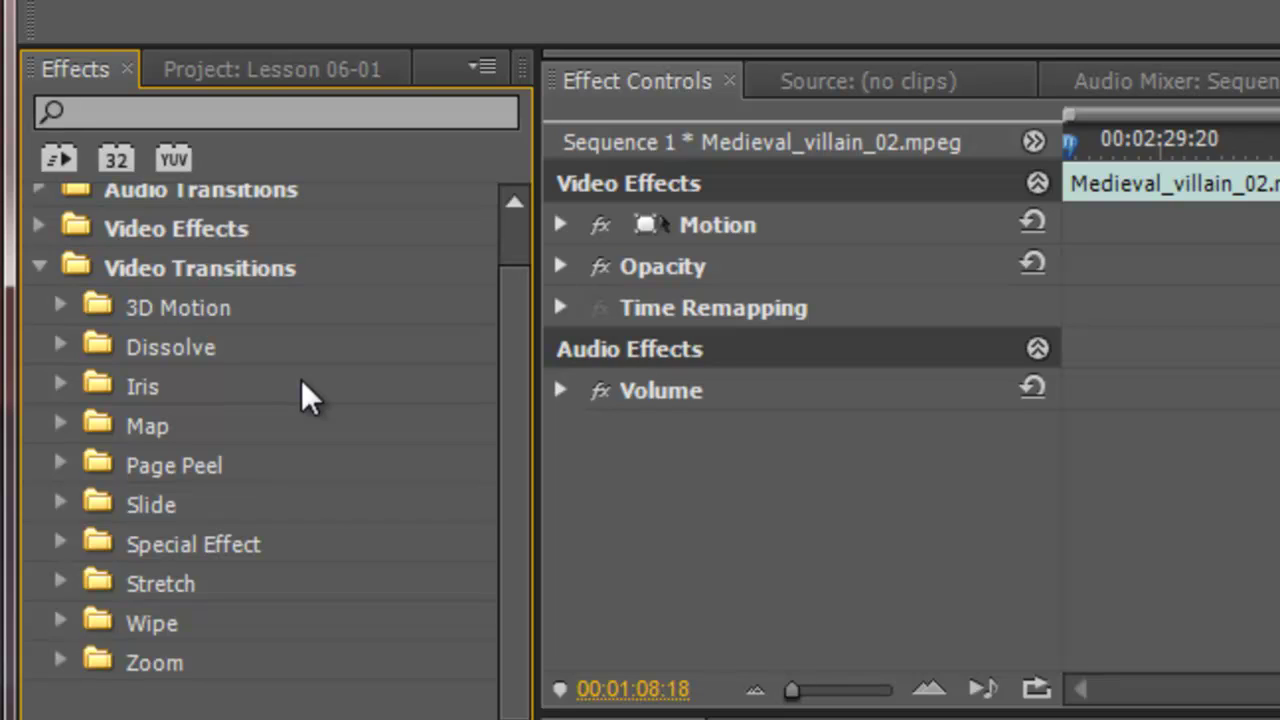
- Apply the Cross Dissolve from the Dissolve category, centered on the cut between Medieval_Hero_02.mpeg and Medieval_villain_01.mpeg
left_click(60, 346)
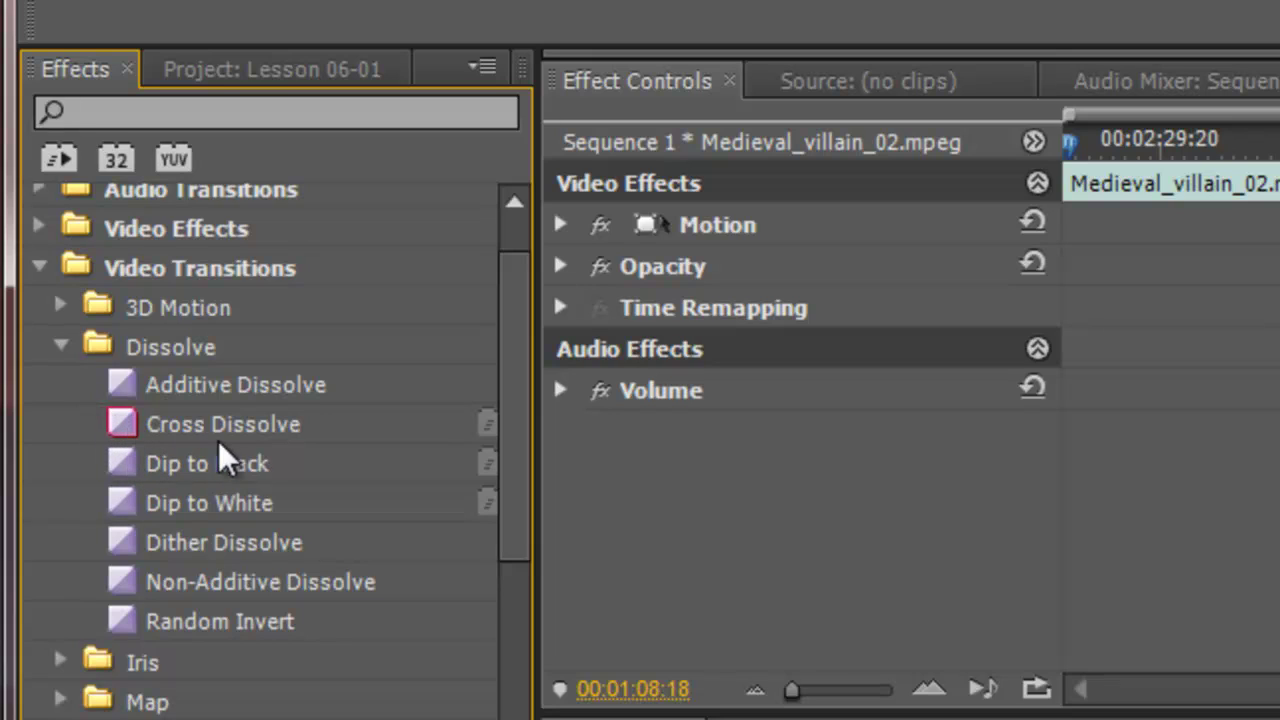
left_click(119, 430)
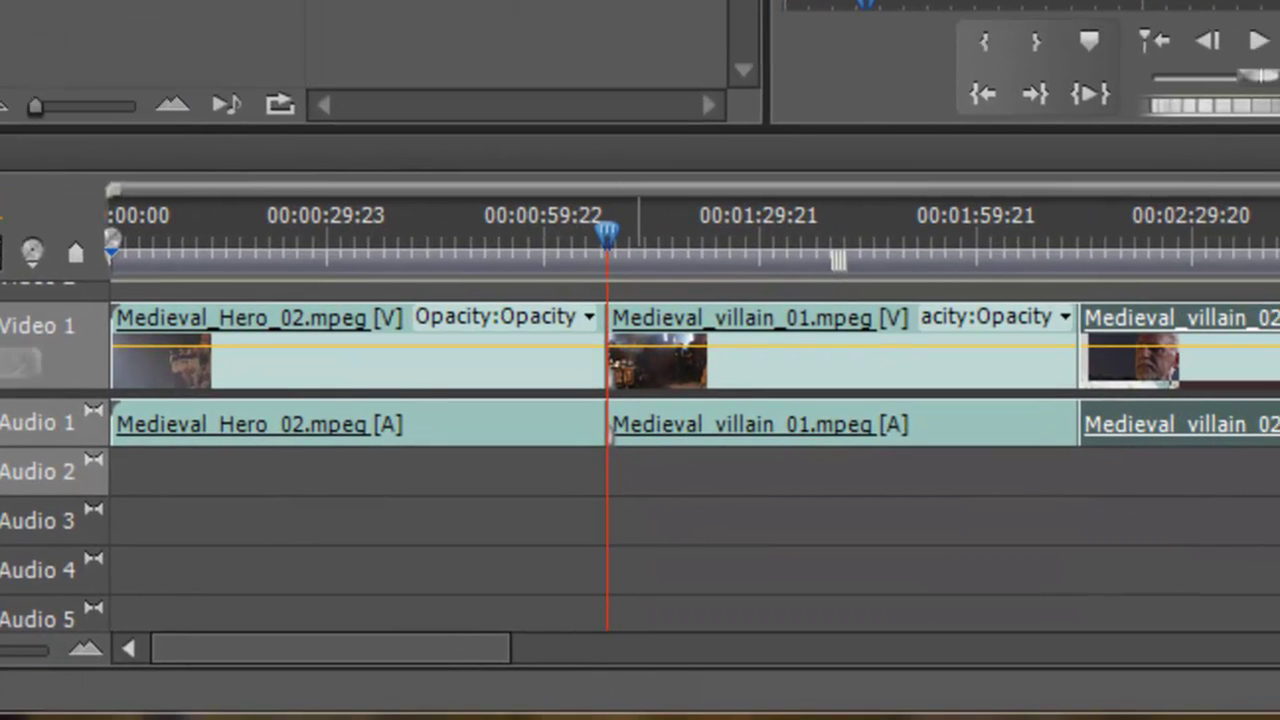
left_click_drag(30, 308, 23, 137)
left_click_drag(0, 650, 5, 650)
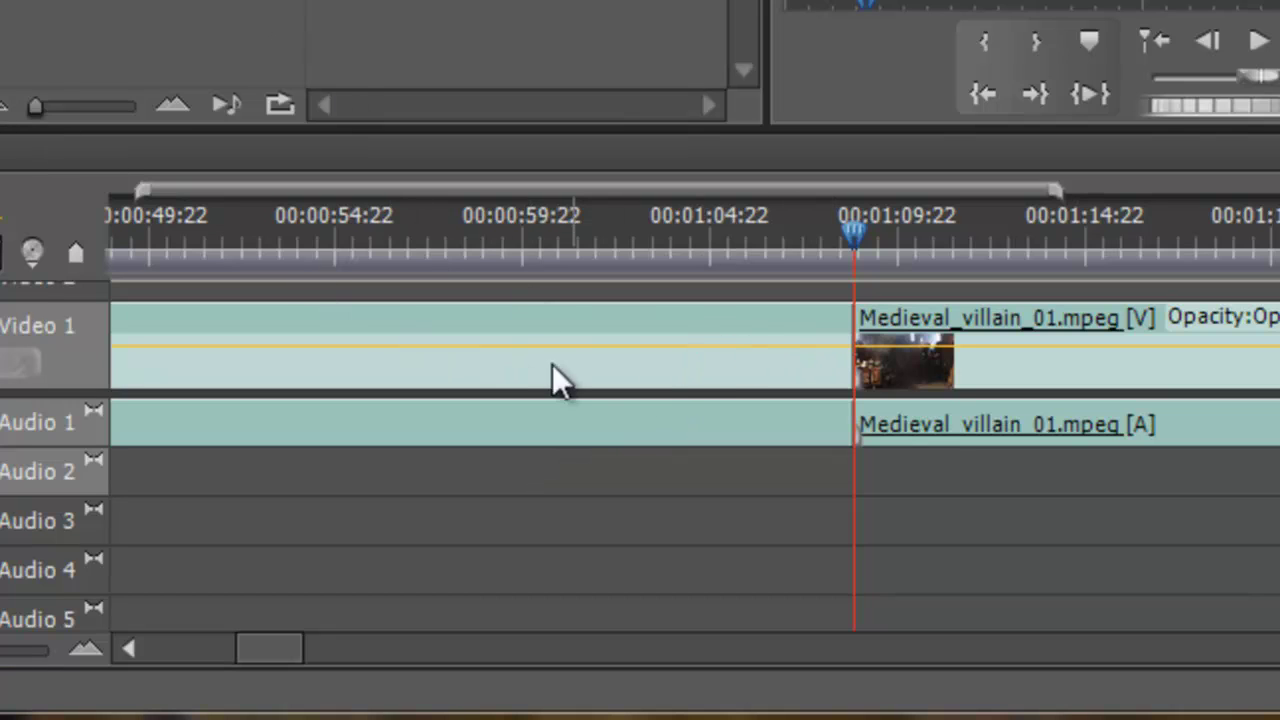
left_click_drag(748, 368, 864, 336)
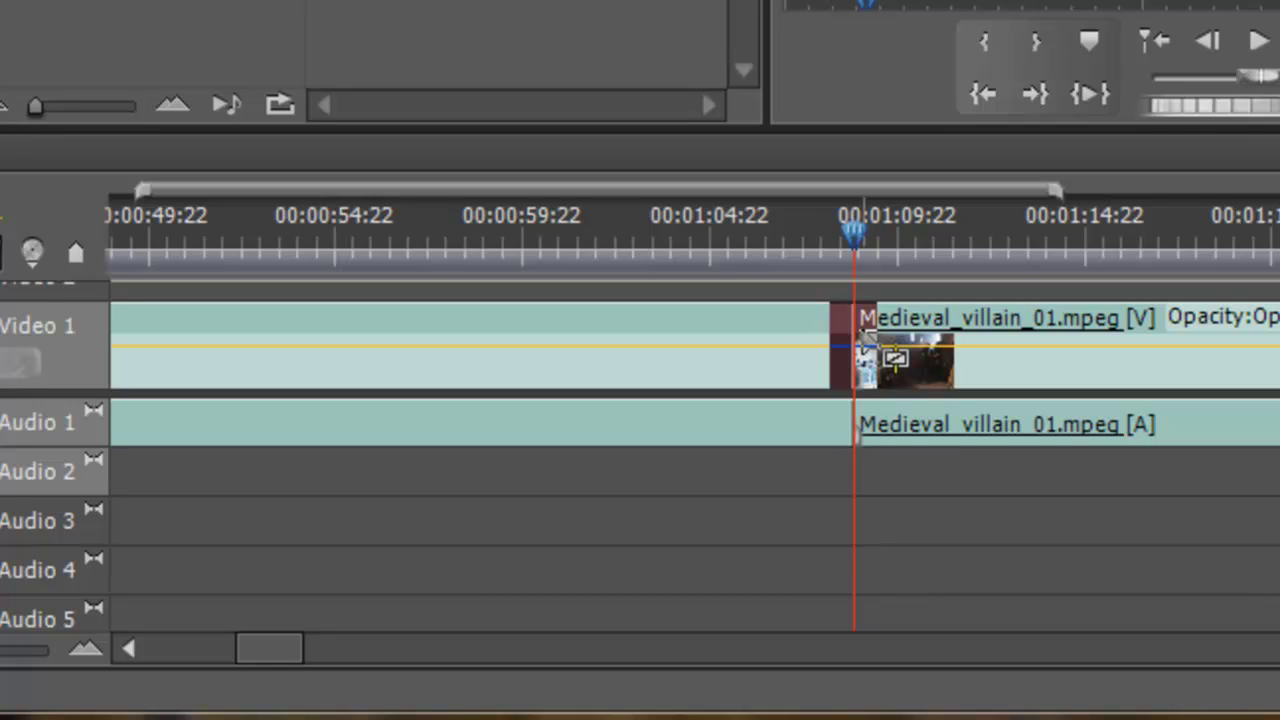
left_click_drag(864, 340, 826, 343)
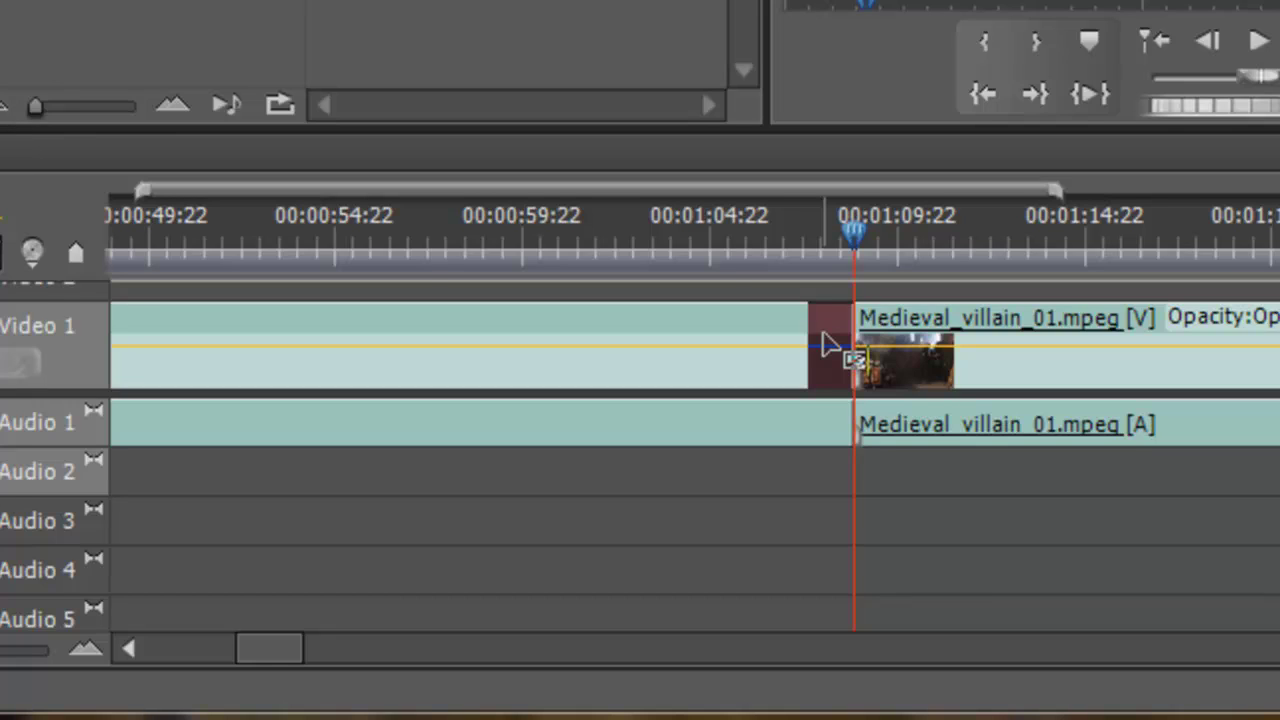
left_click_drag(826, 343, 866, 352)
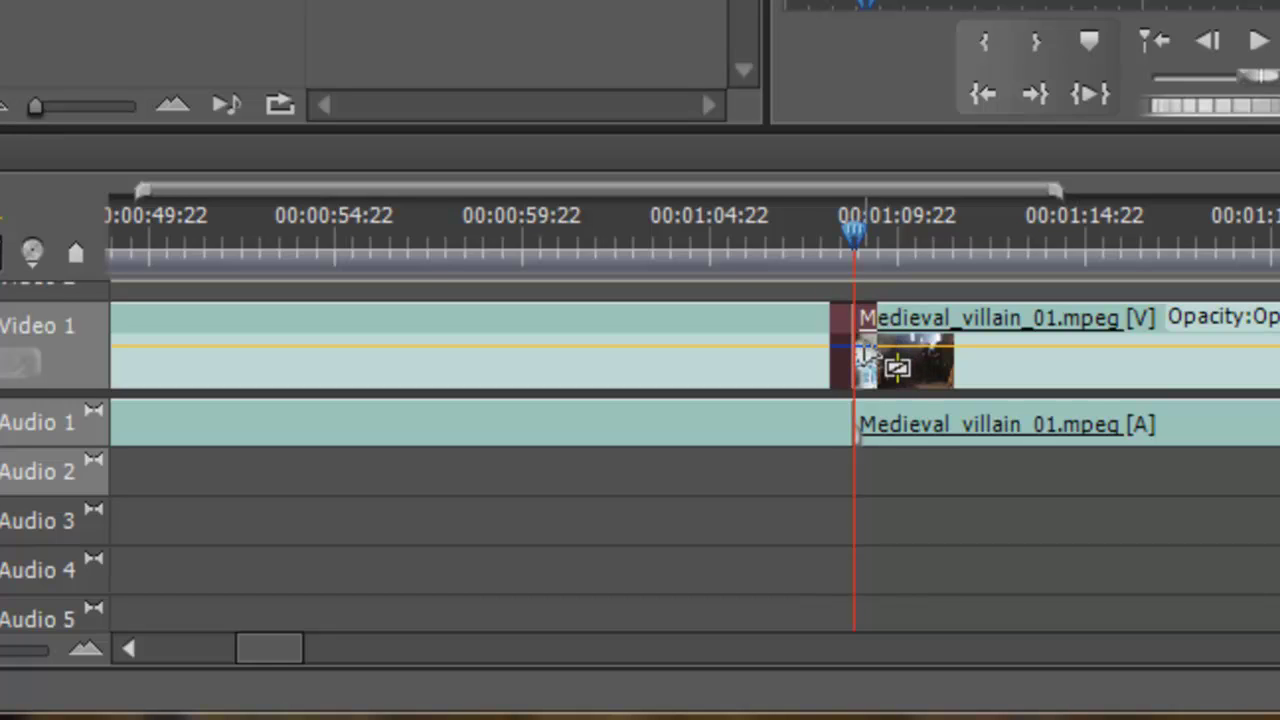
left_click_drag(866, 352, 835, 355)
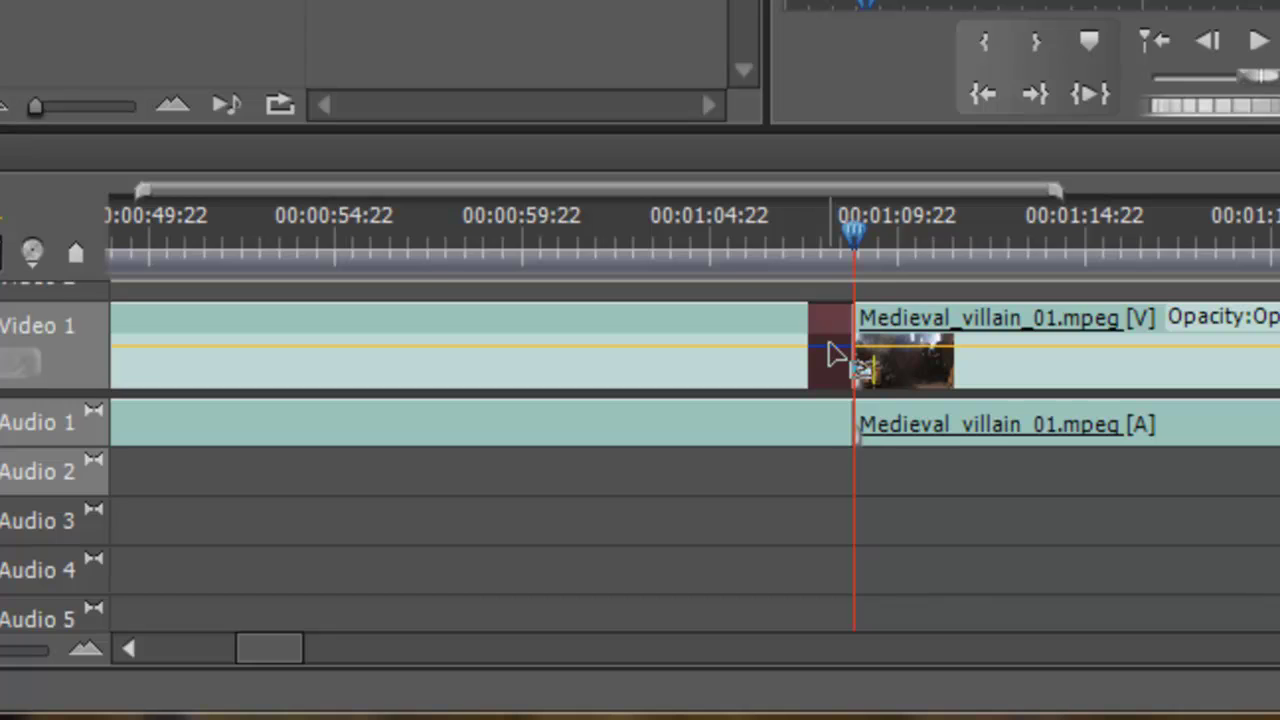
left_click_drag(835, 355, 866, 352)
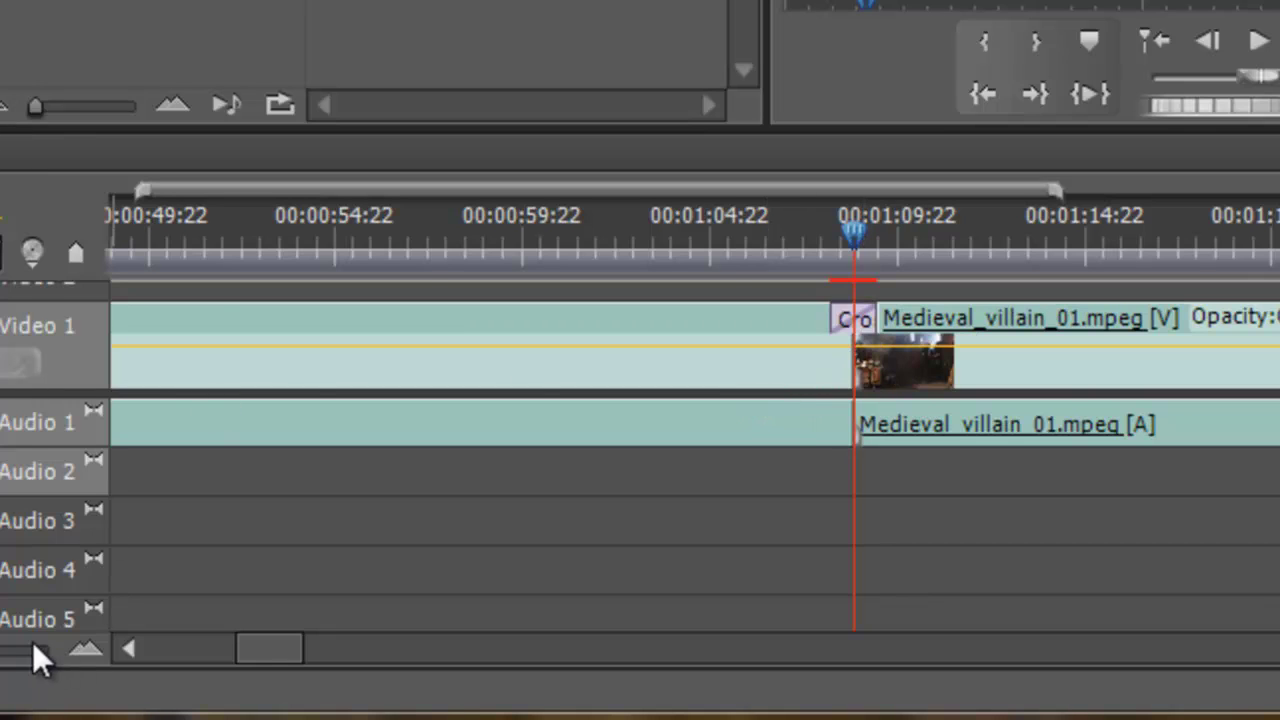
- Play through the Cross Dissolve between Medieval_Hero_02.mpeg and Medieval_villain_01.mpeg twice, starting just before the transition
left_click_drag(0, 650, 57, 657)
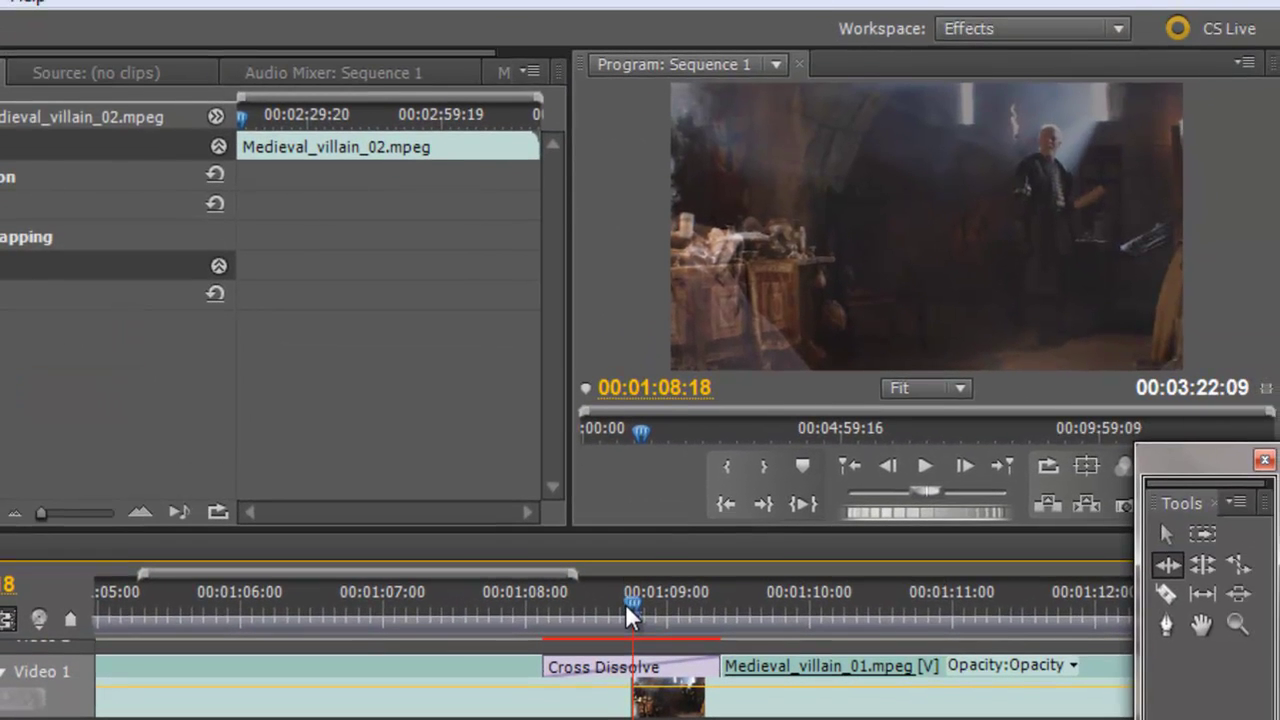
left_click_drag(853, 237, 781, 240)
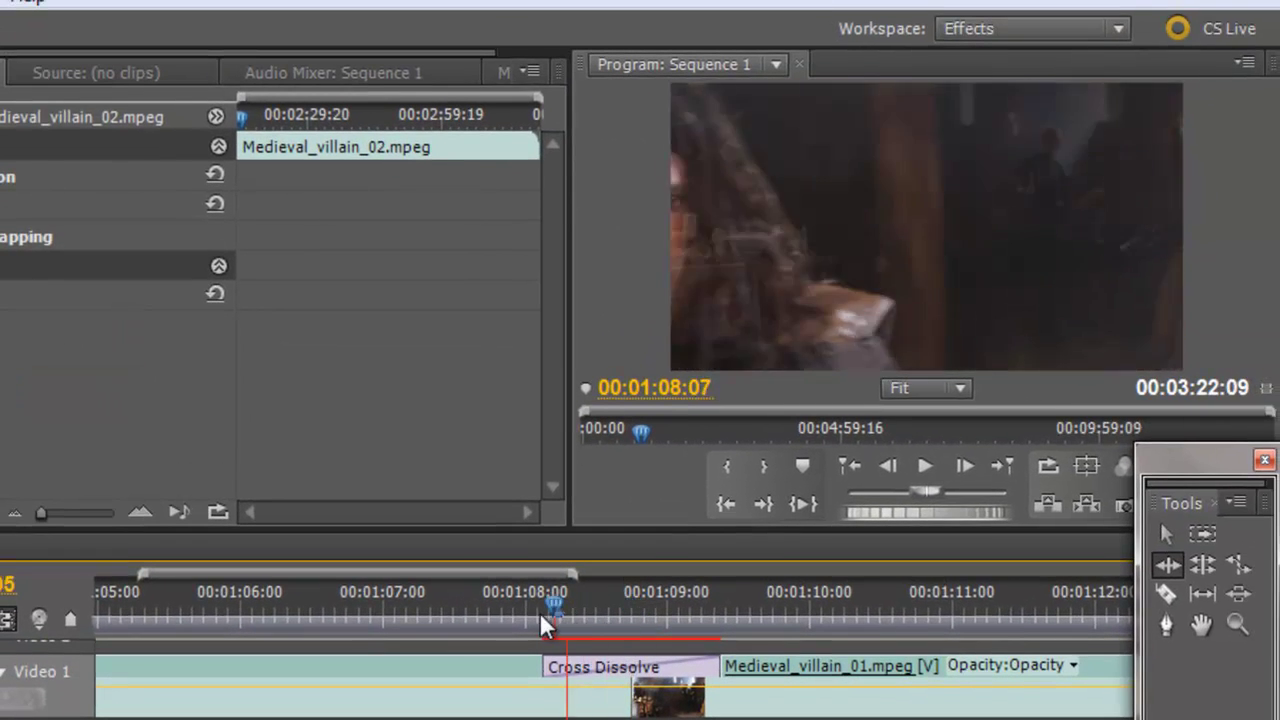
left_click_drag(539, 622, 471, 618)
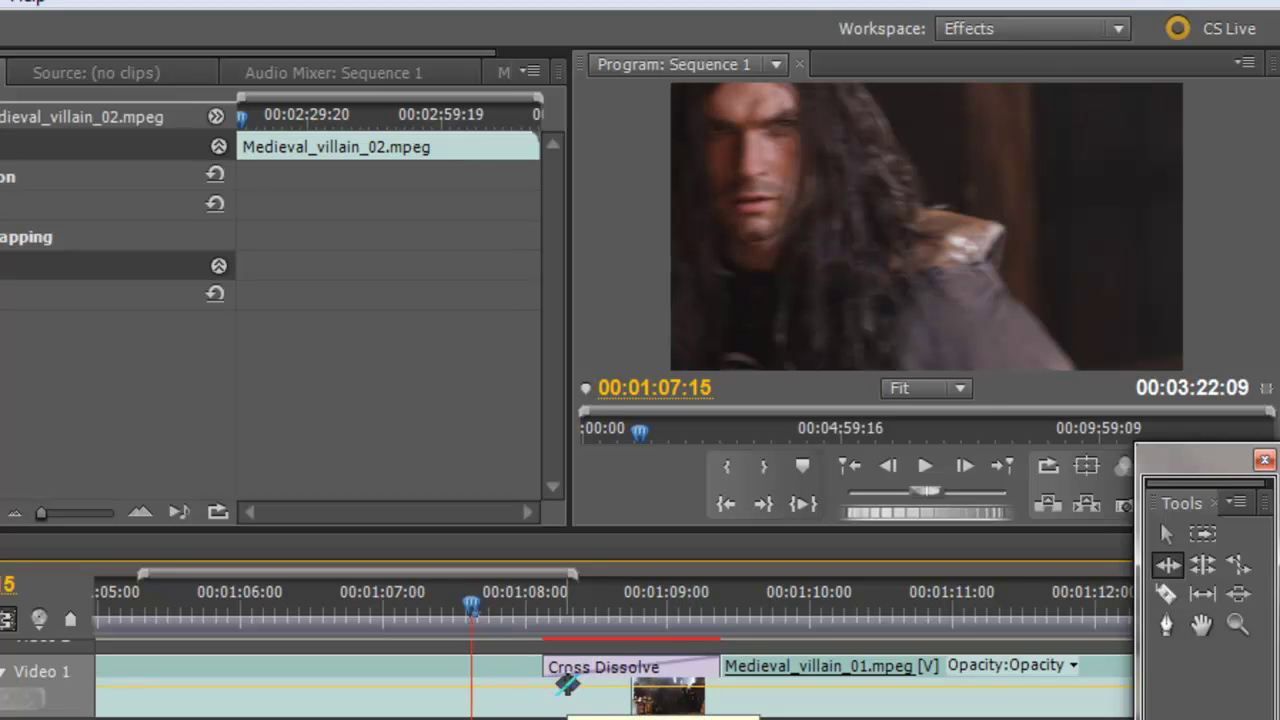
key("space")
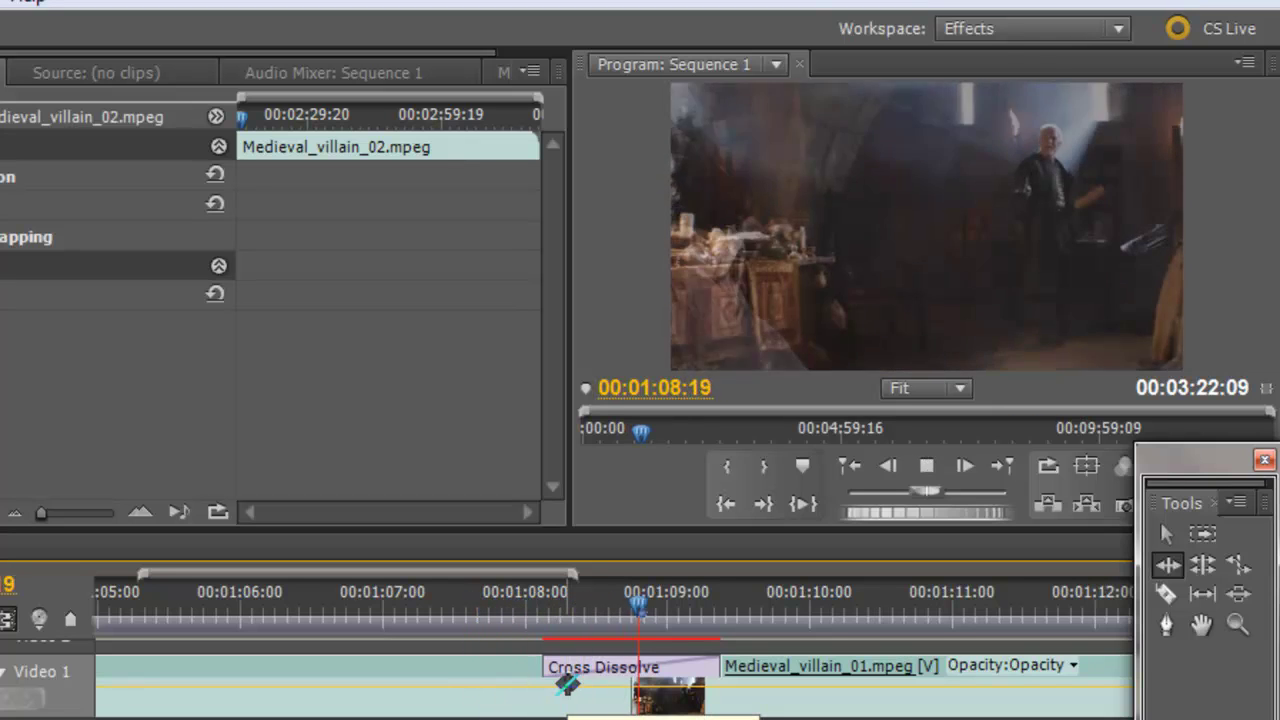
key("space")
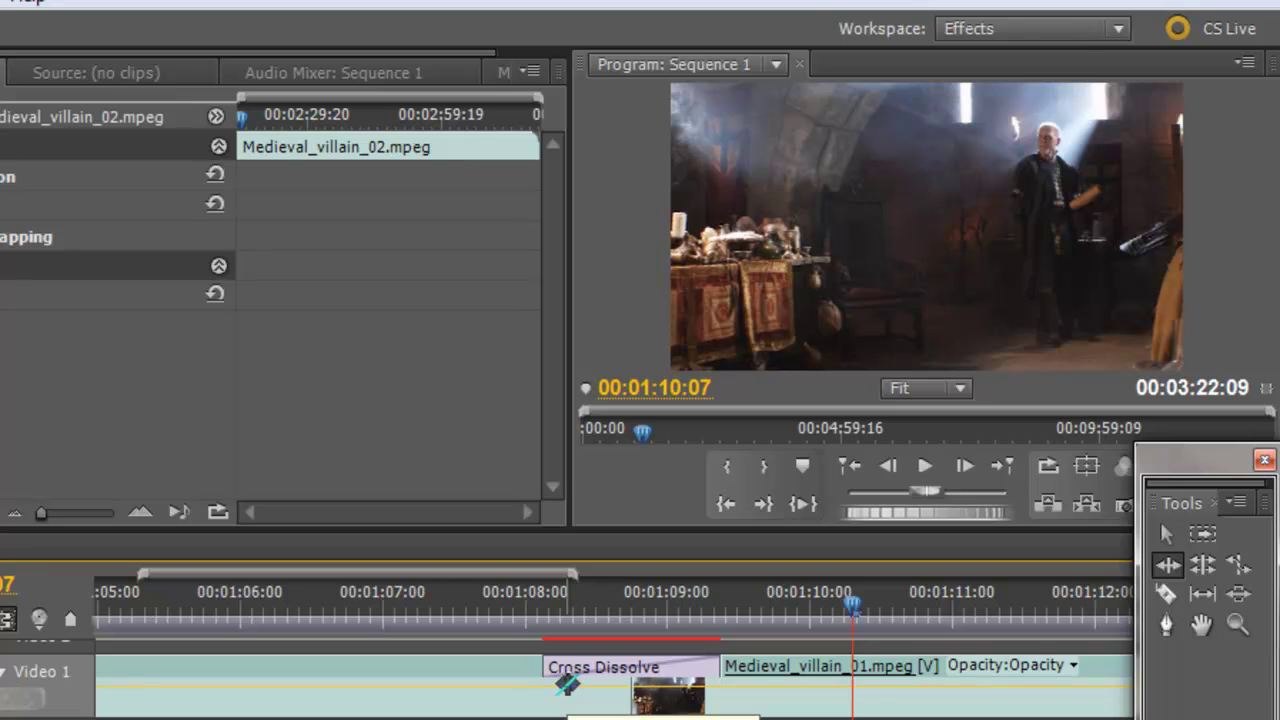
left_click_drag(848, 602, 494, 632)
key("space")
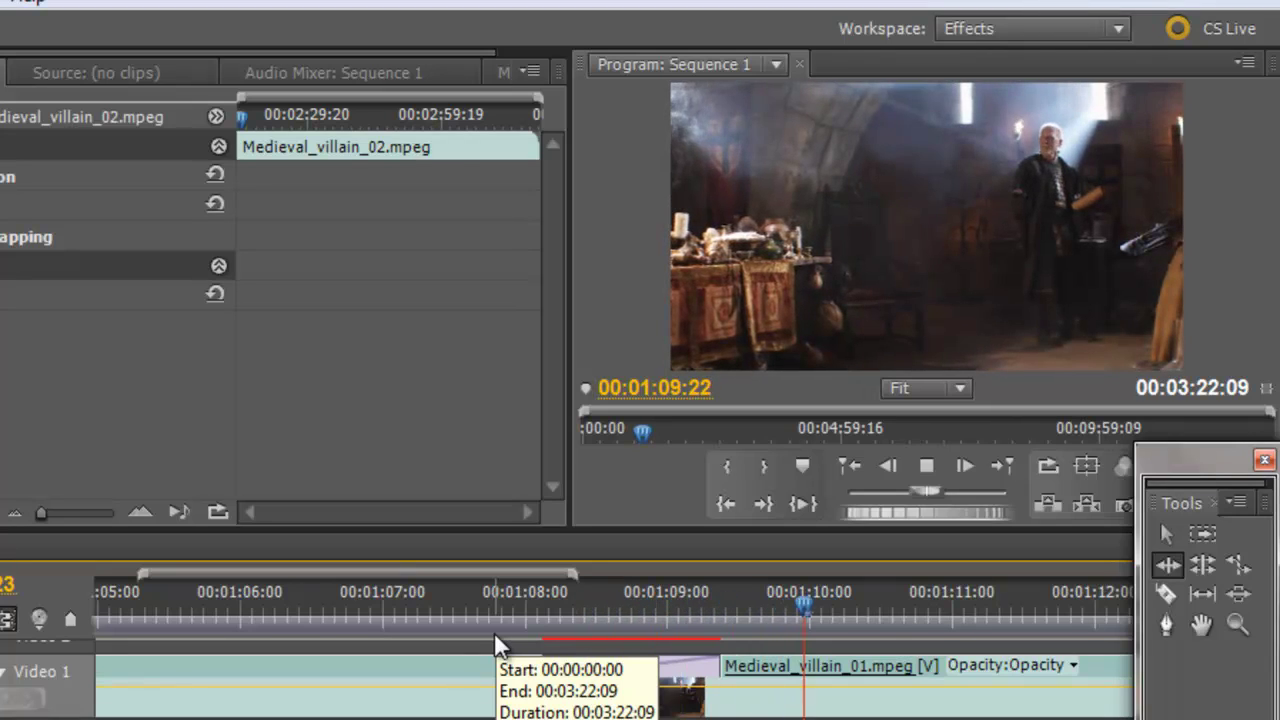
key("space")
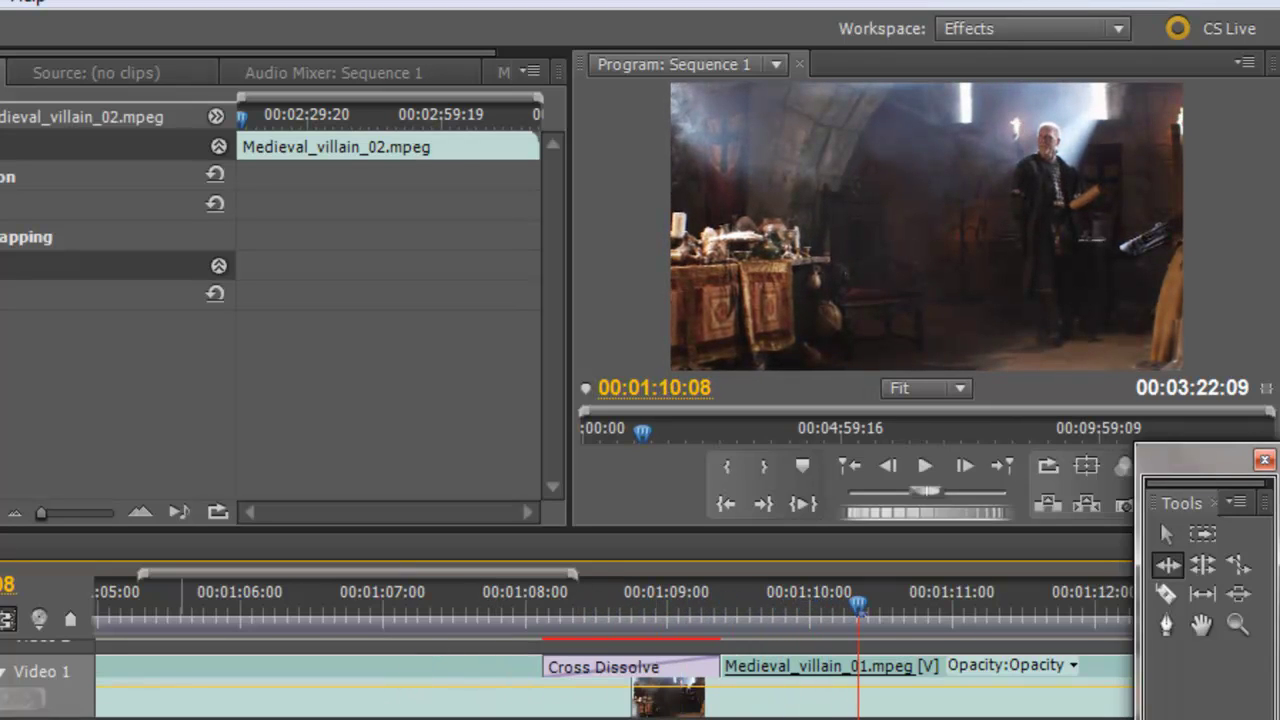
- Play across the plain cut between Medieval_villain_01.mpeg and Medieval_villain_02.mpeg to compare it with the dissolve
scroll(615, 640, "down", 15)
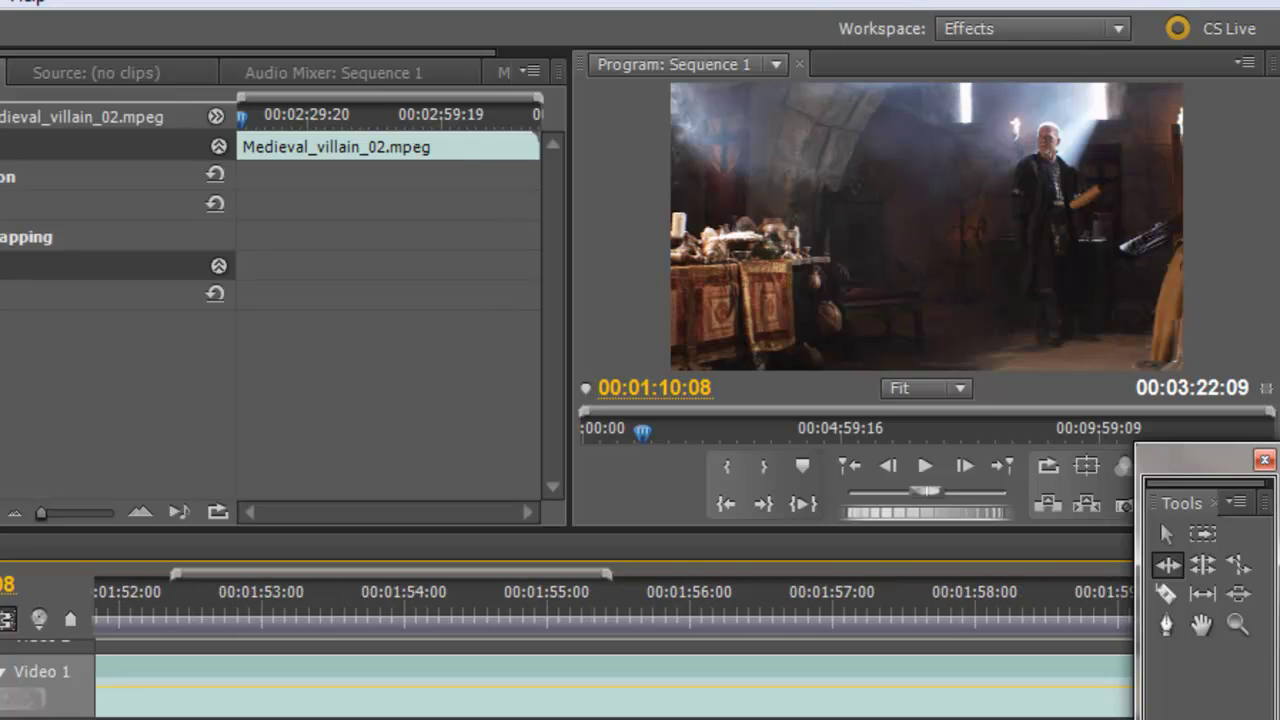
key("minus")
key("minus")
key("minus")
key("minus")
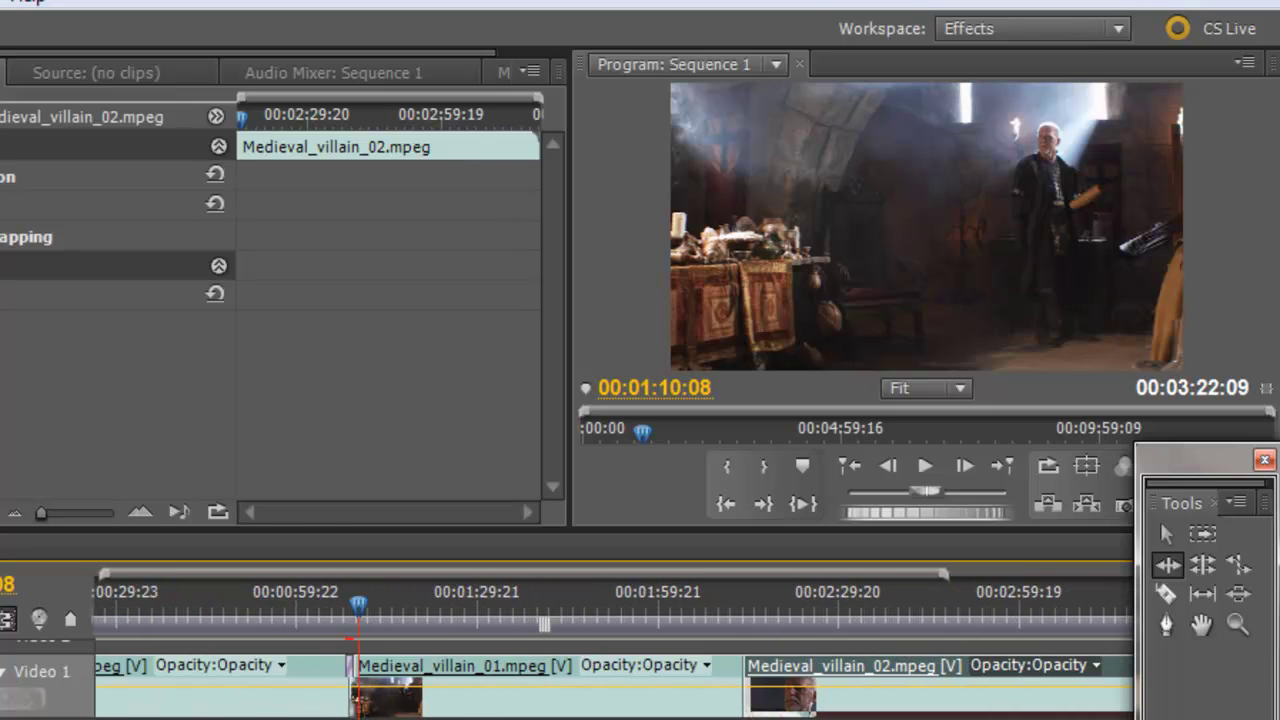
left_click(716, 622)
key("space")
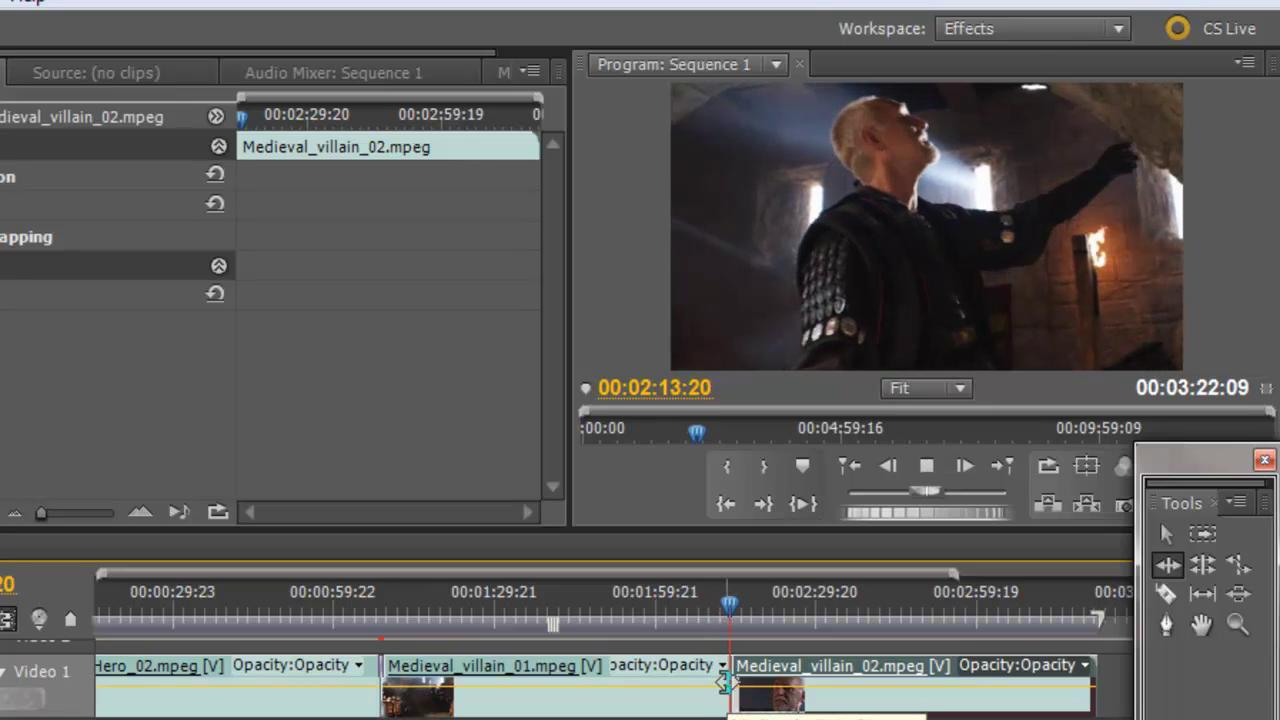
key("space")
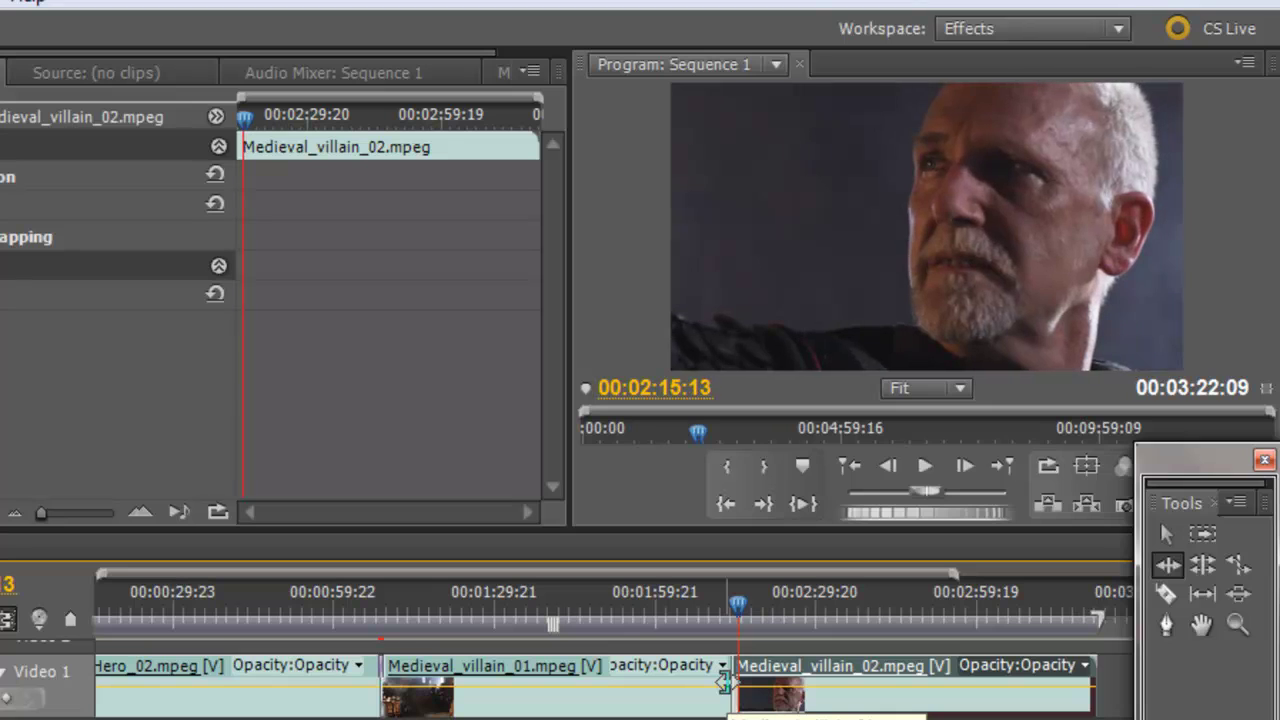
left_click_drag(733, 602, 695, 603)
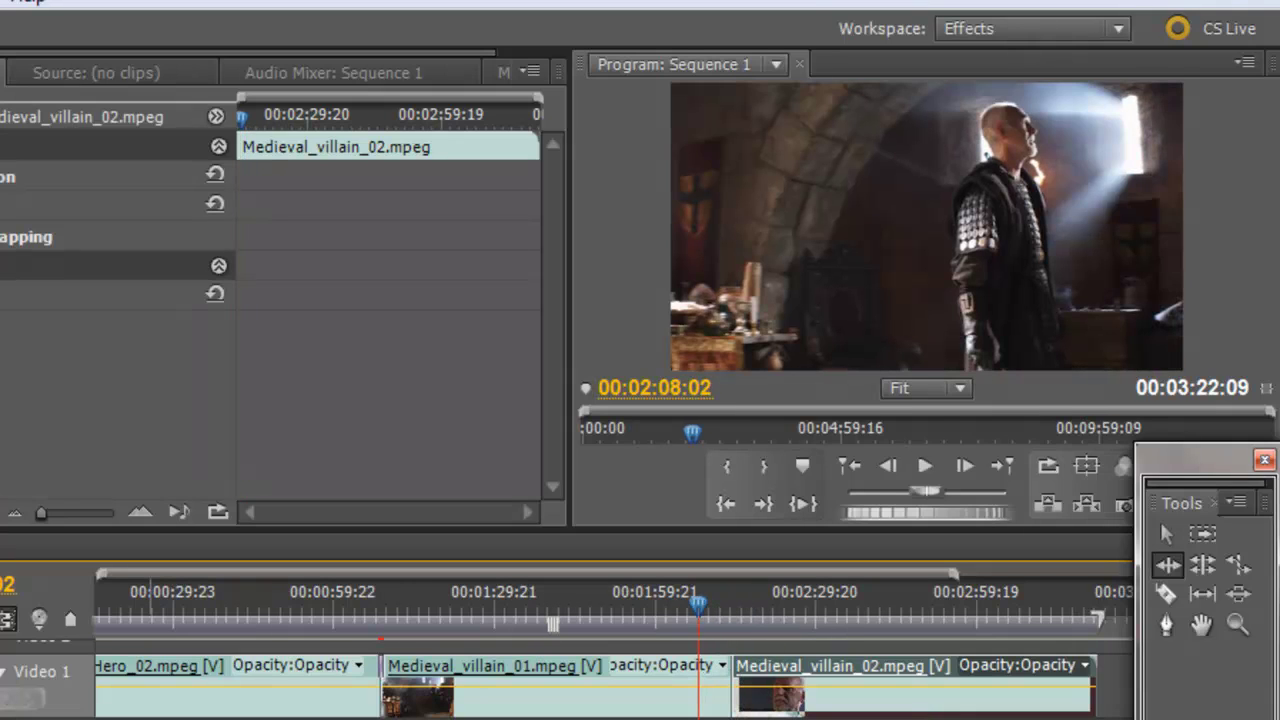
- Return to the Cross Dissolve before Medieval_villain_01.mpeg and replay it twice from about 00:01:07
key("=")
key("=")
key("=")
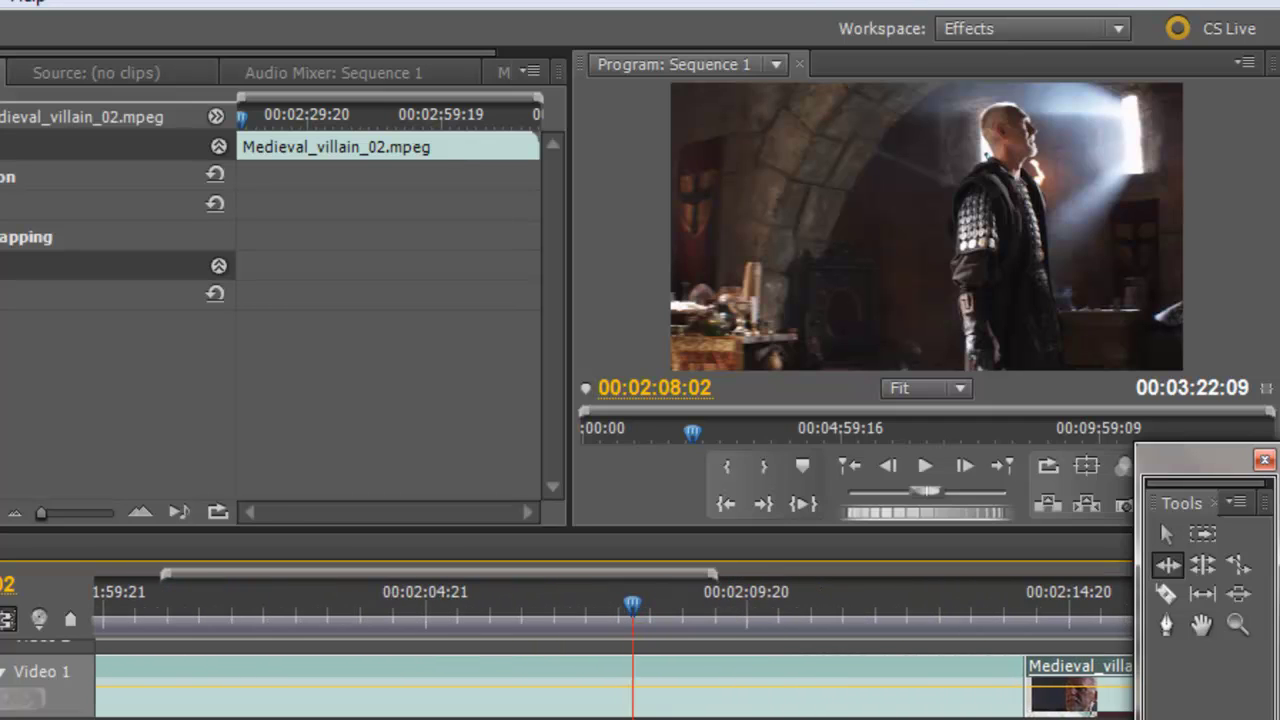
scroll(812, 618, "up", 10)
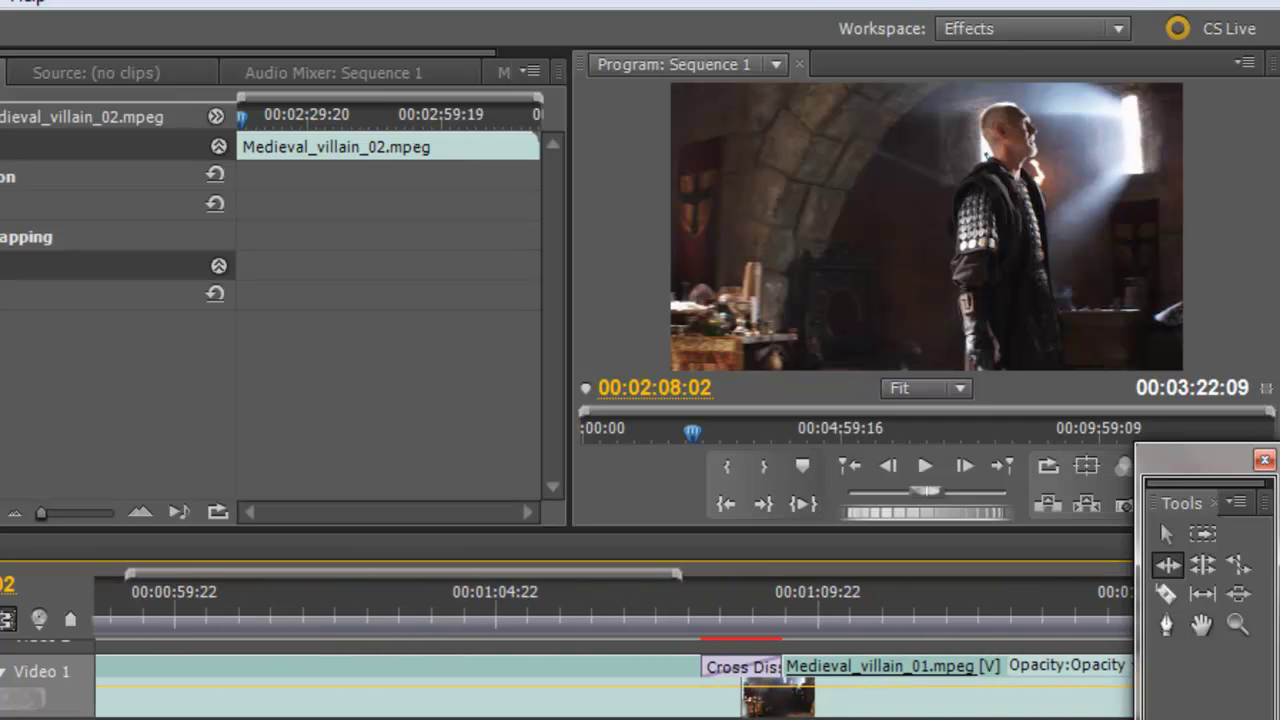
left_click(699, 598)
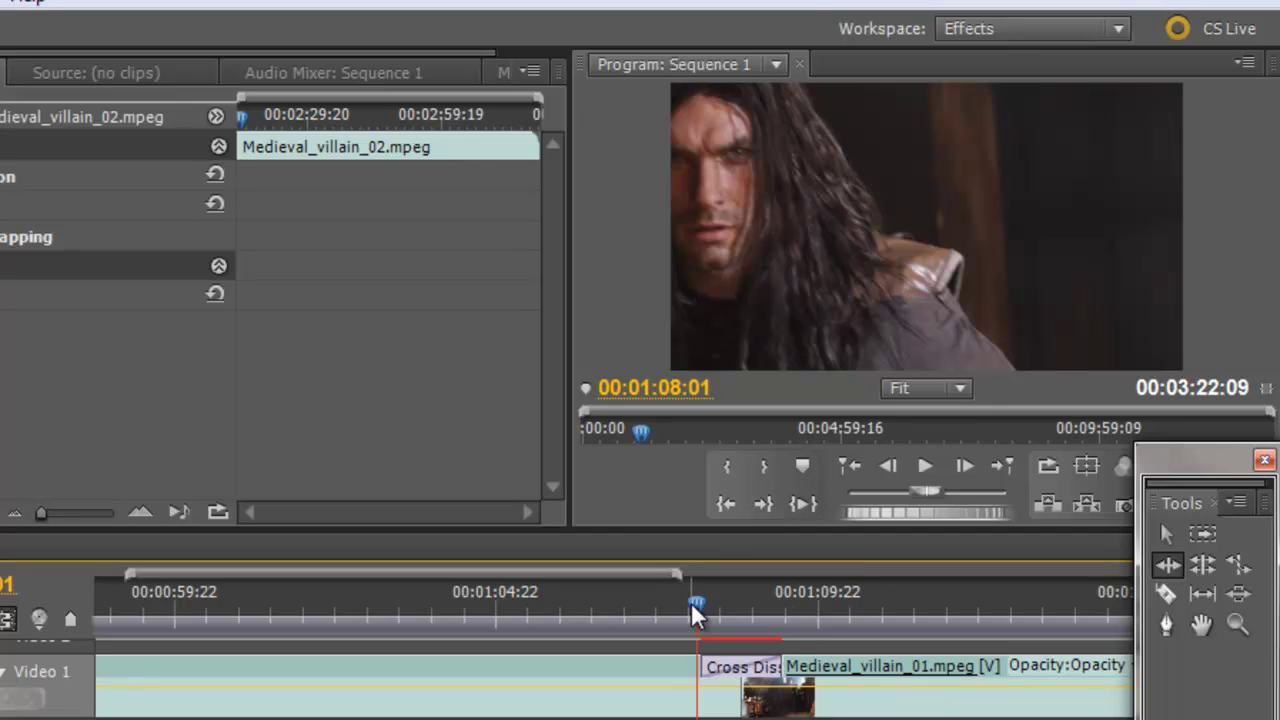
left_click_drag(694, 602, 655, 608)
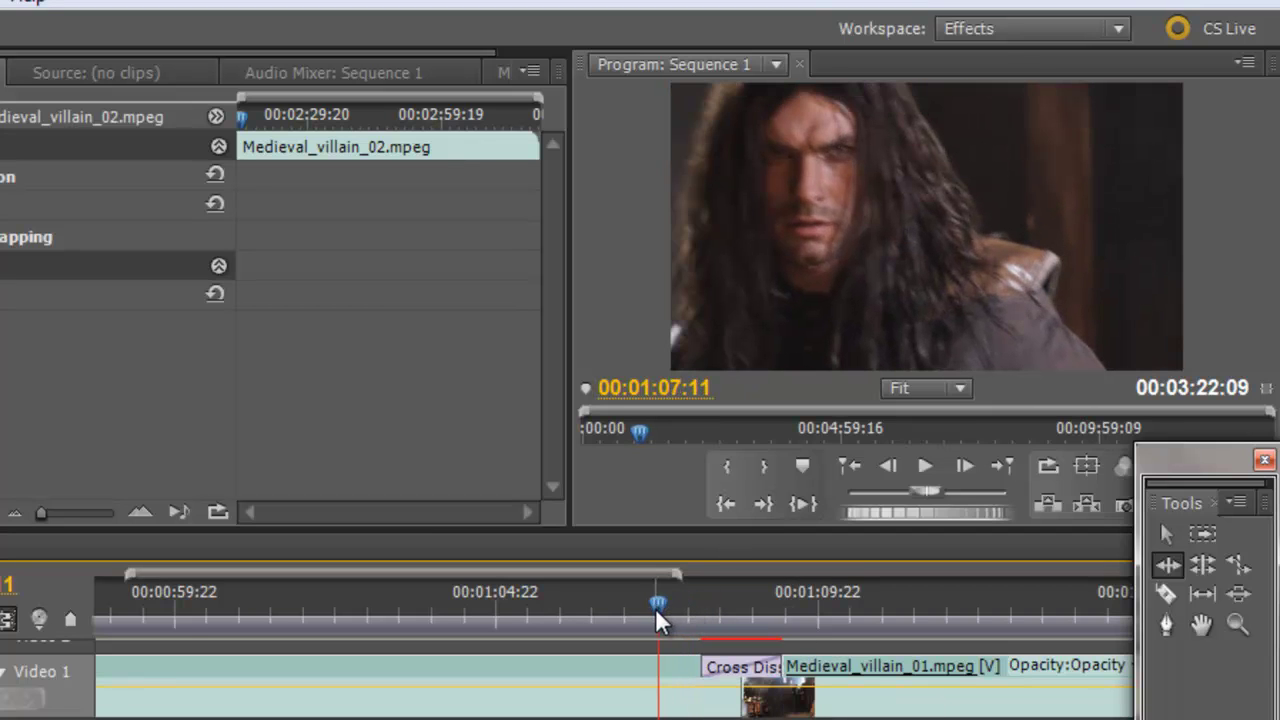
key("space")
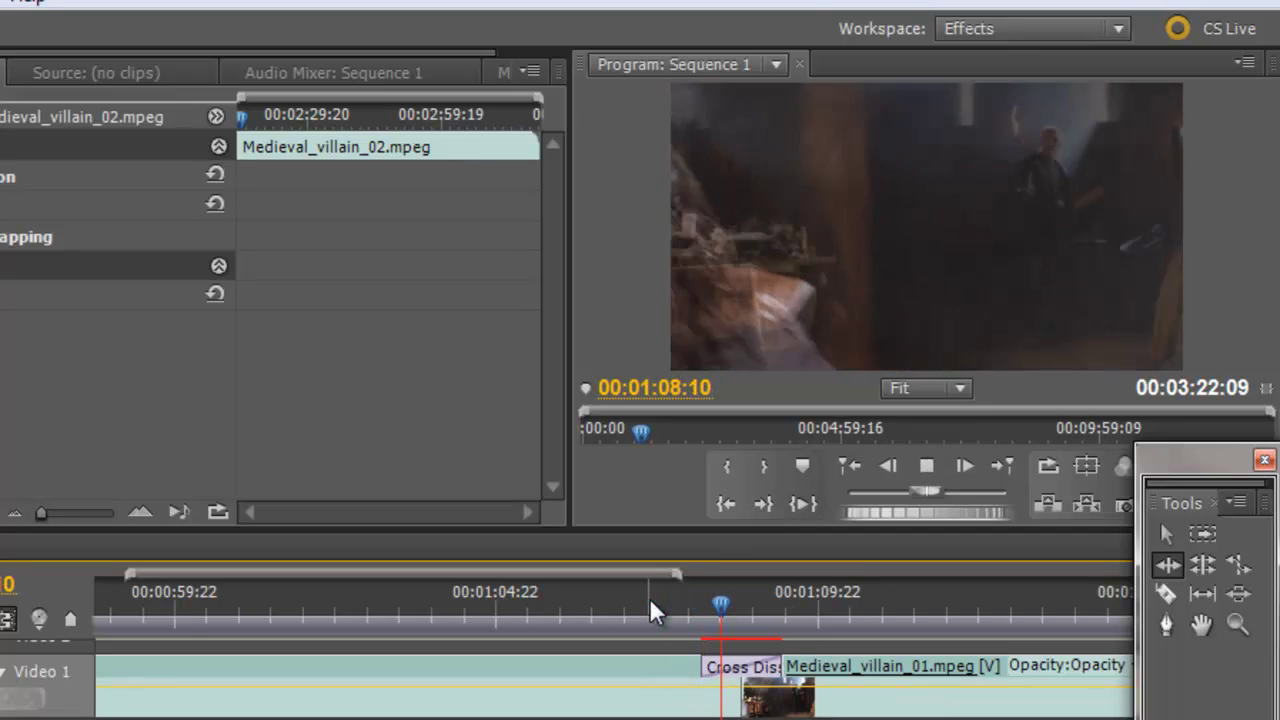
key("space")
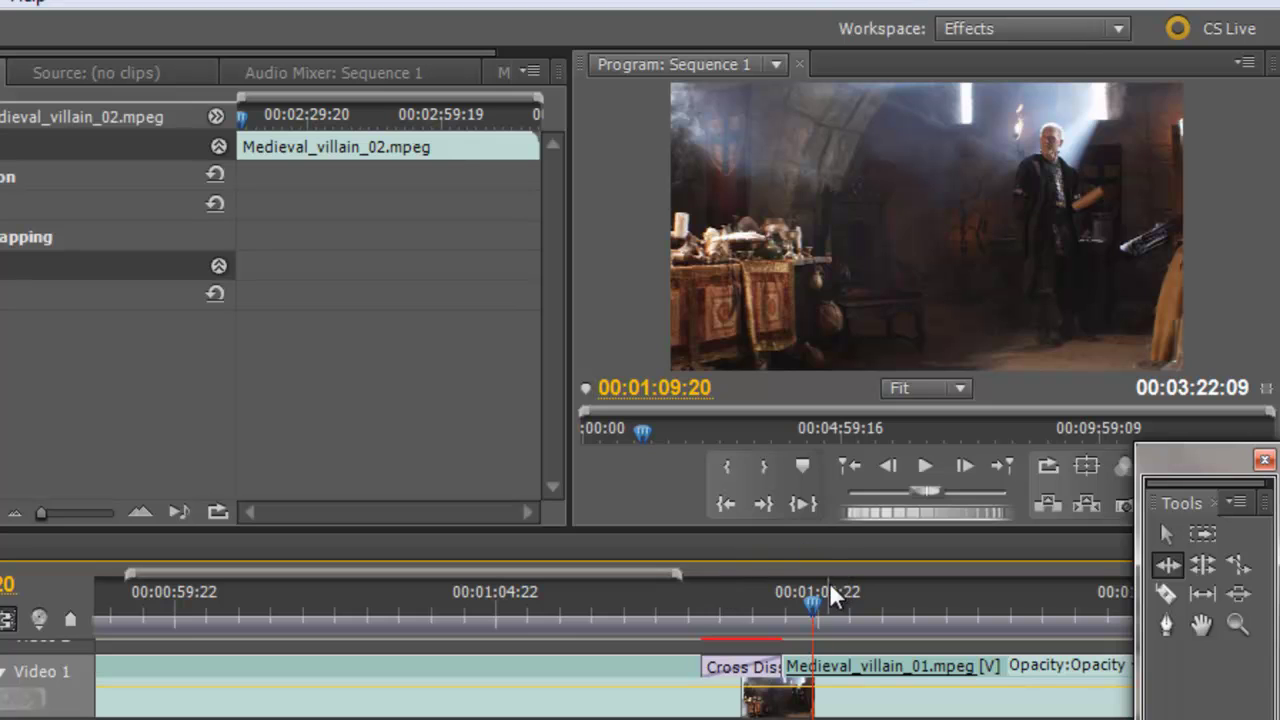
left_click_drag(811, 605, 652, 609)
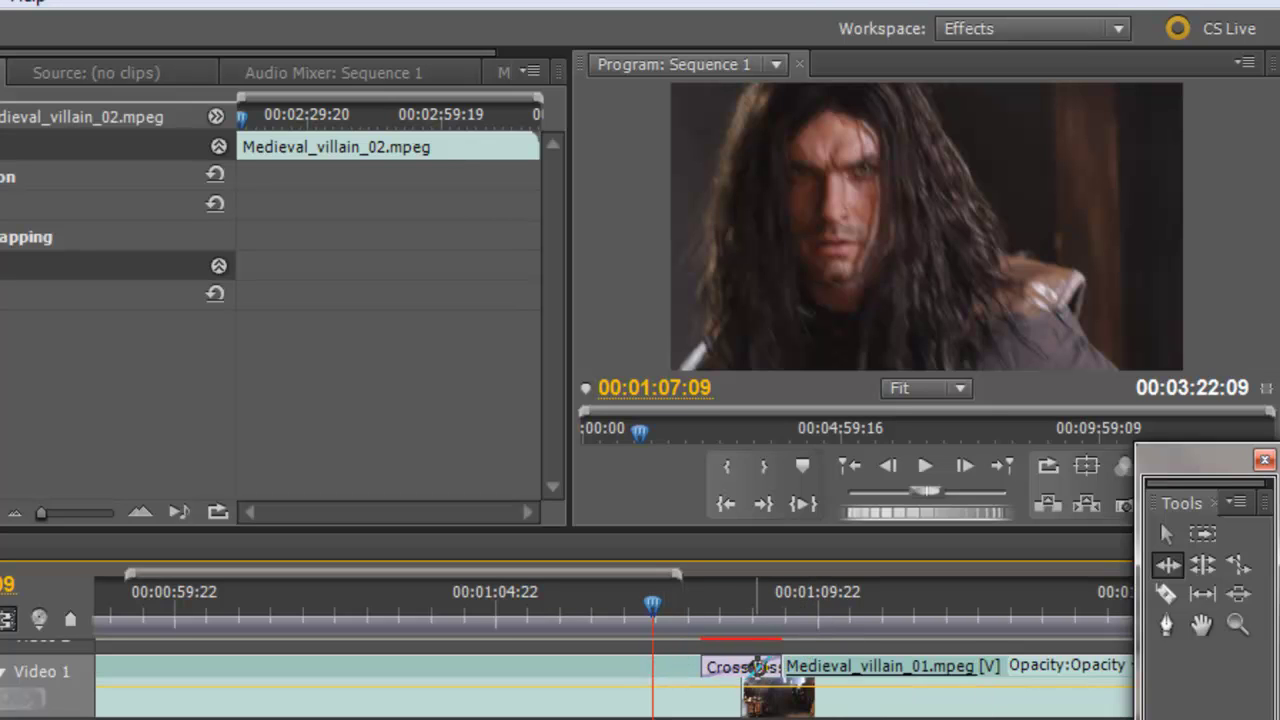
key("space")
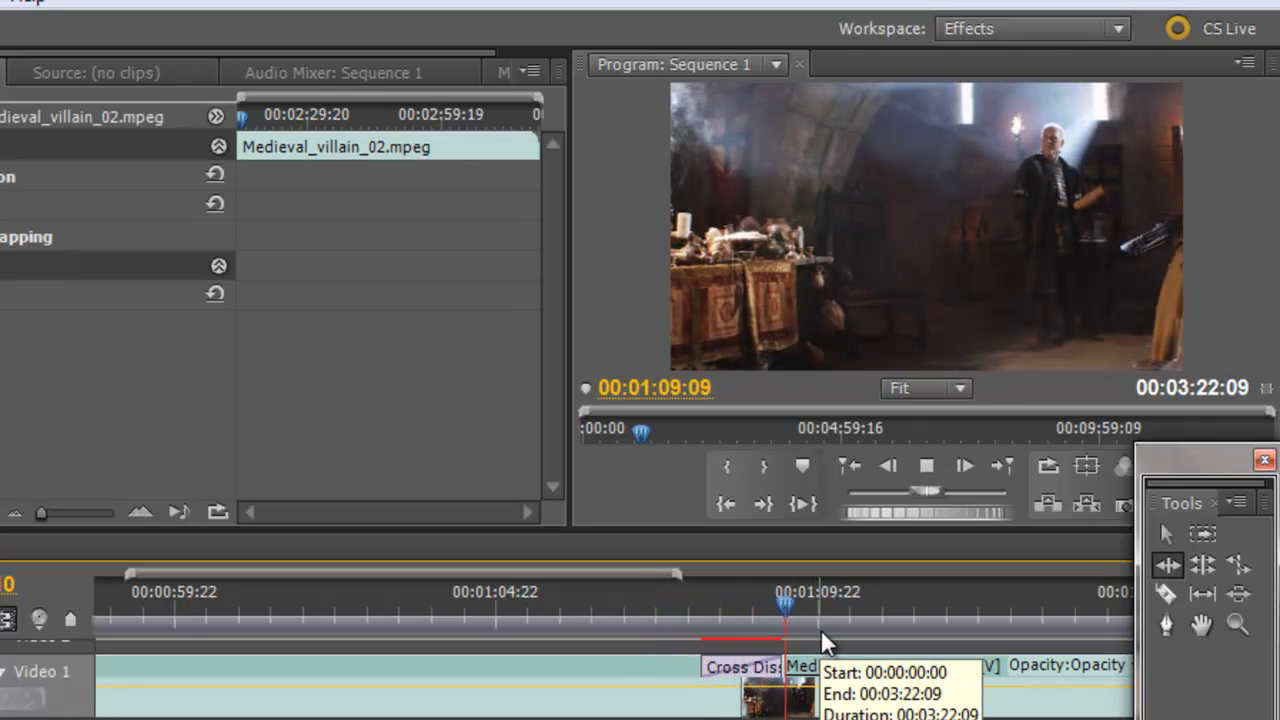
key("space")
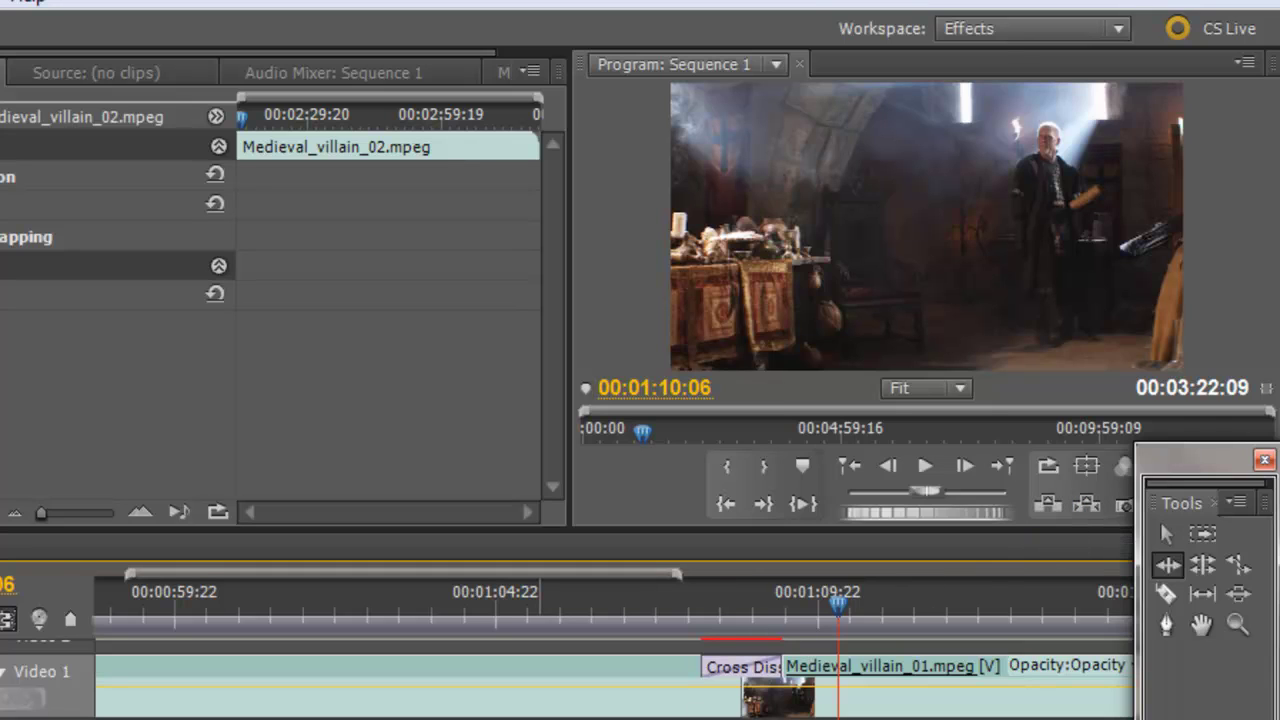
- Apply the Flip Over transition to the start of Medieval_Hero_02.mpeg and return the playhead to 00:00:00:00
scroll(615, 650, "up", 10)
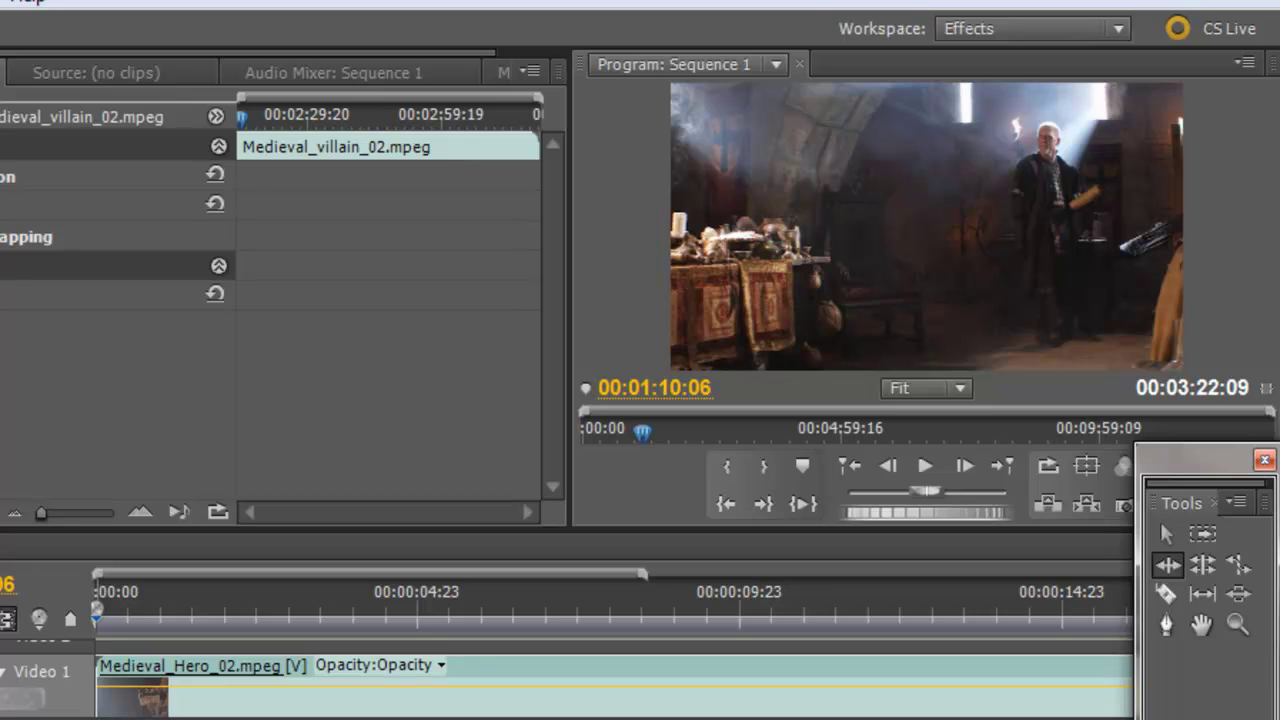
left_click_drag(14, 574, 116, 676)
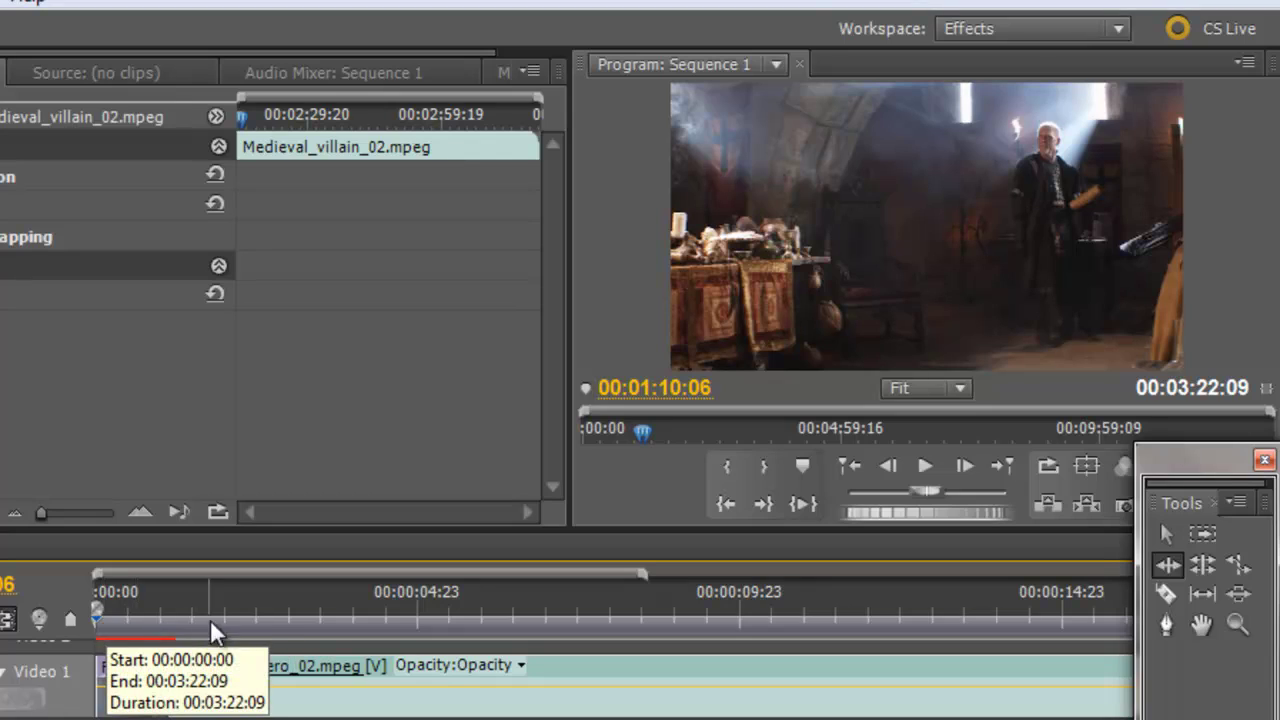
left_click_drag(150, 606, 84, 600)
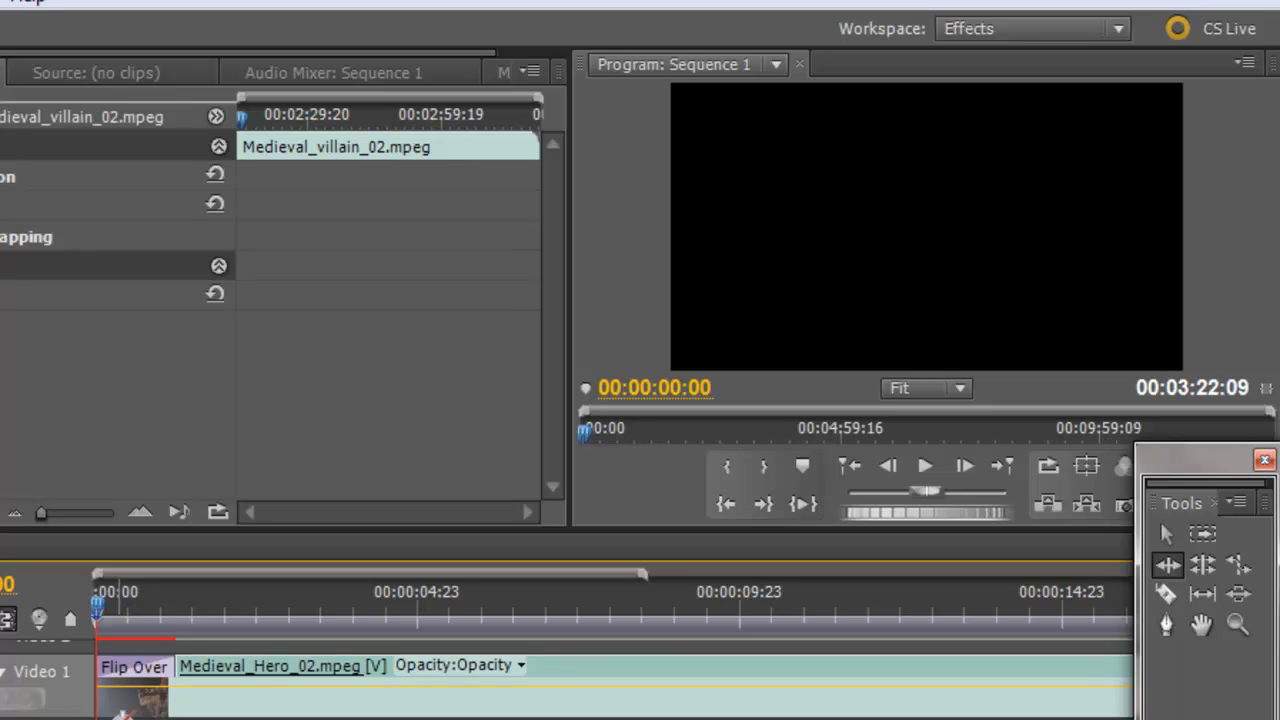
- Play the Flip Over transition at the start of Medieval_Hero_02.mpeg twice from 00:00:00:00
key("space")
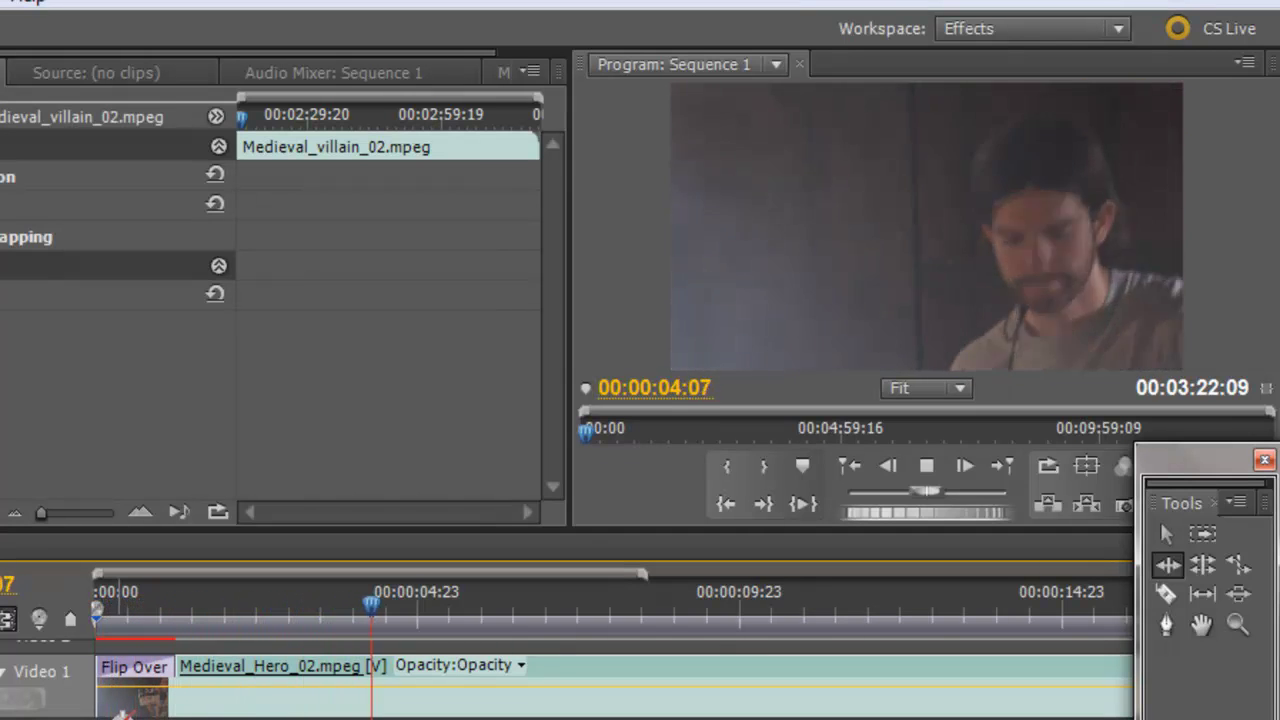
key("space")
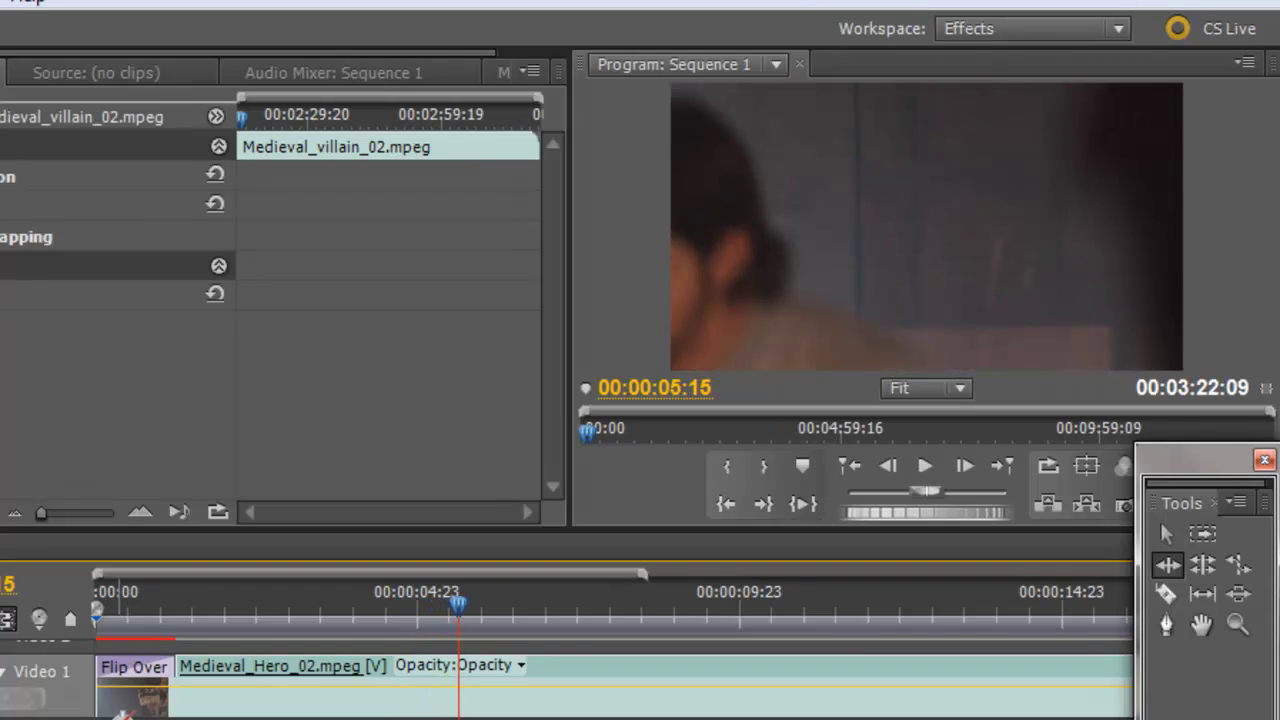
key("Home")
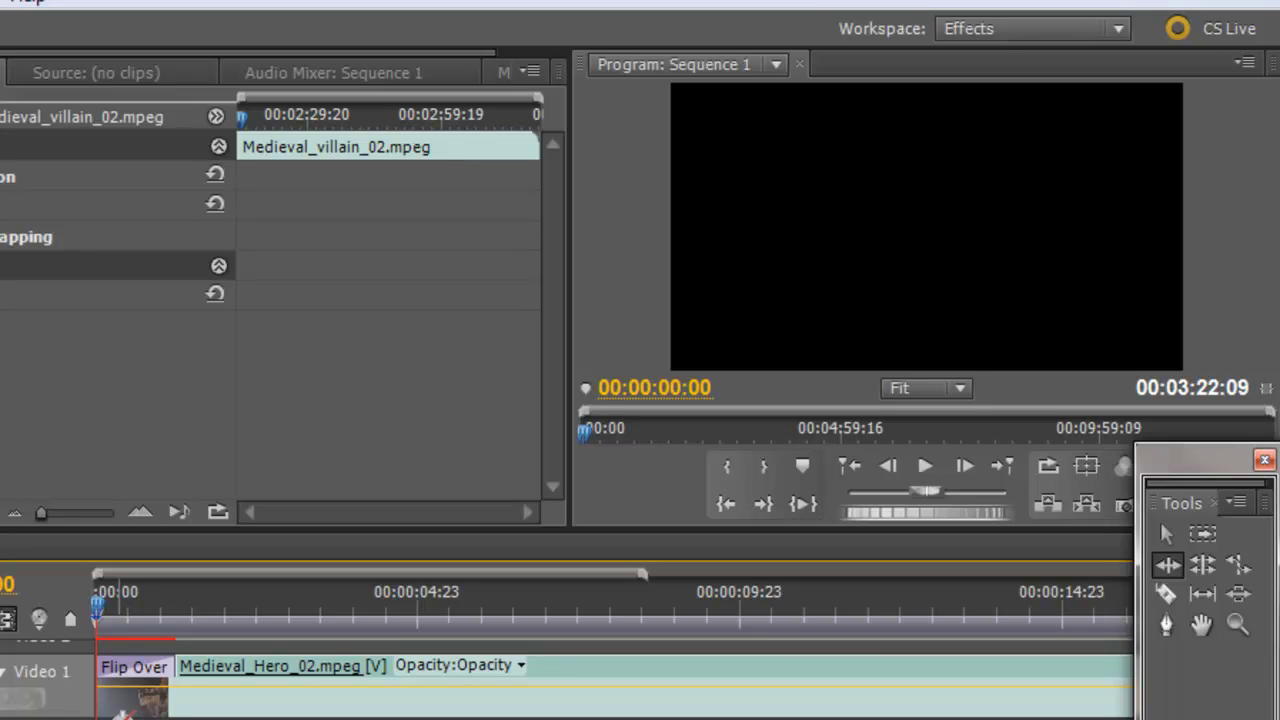
key("space")
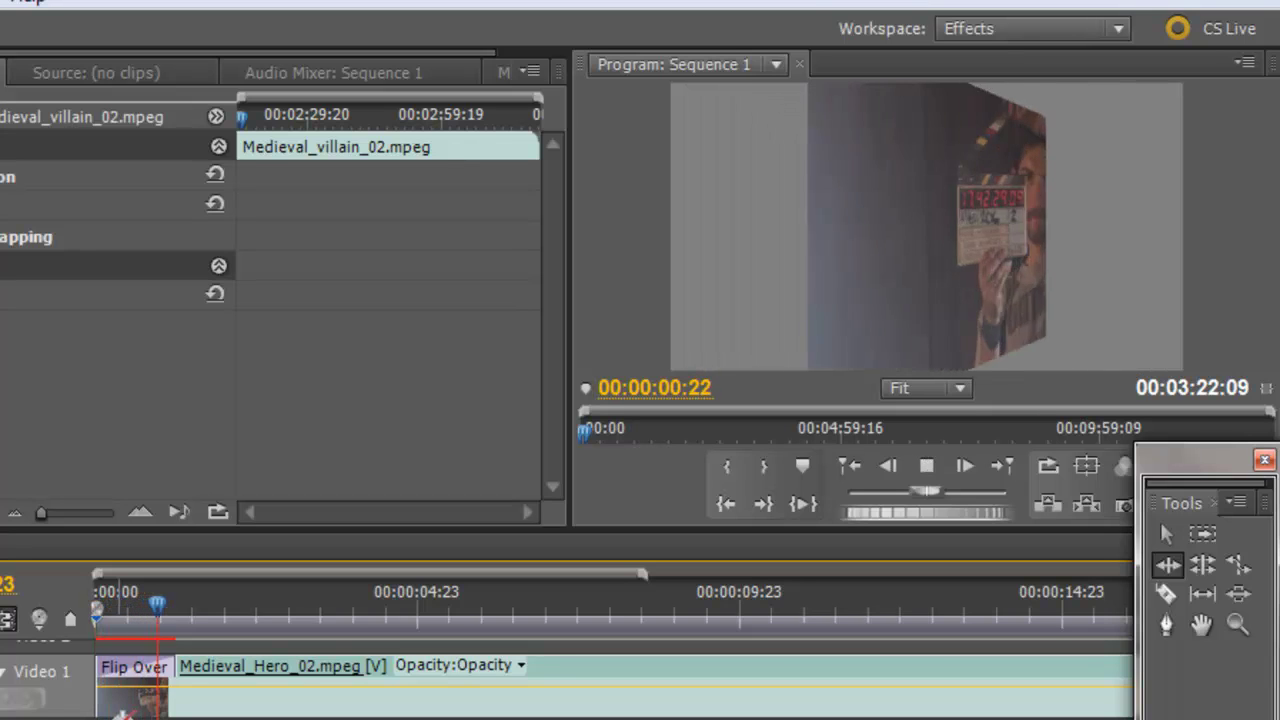
key("space")
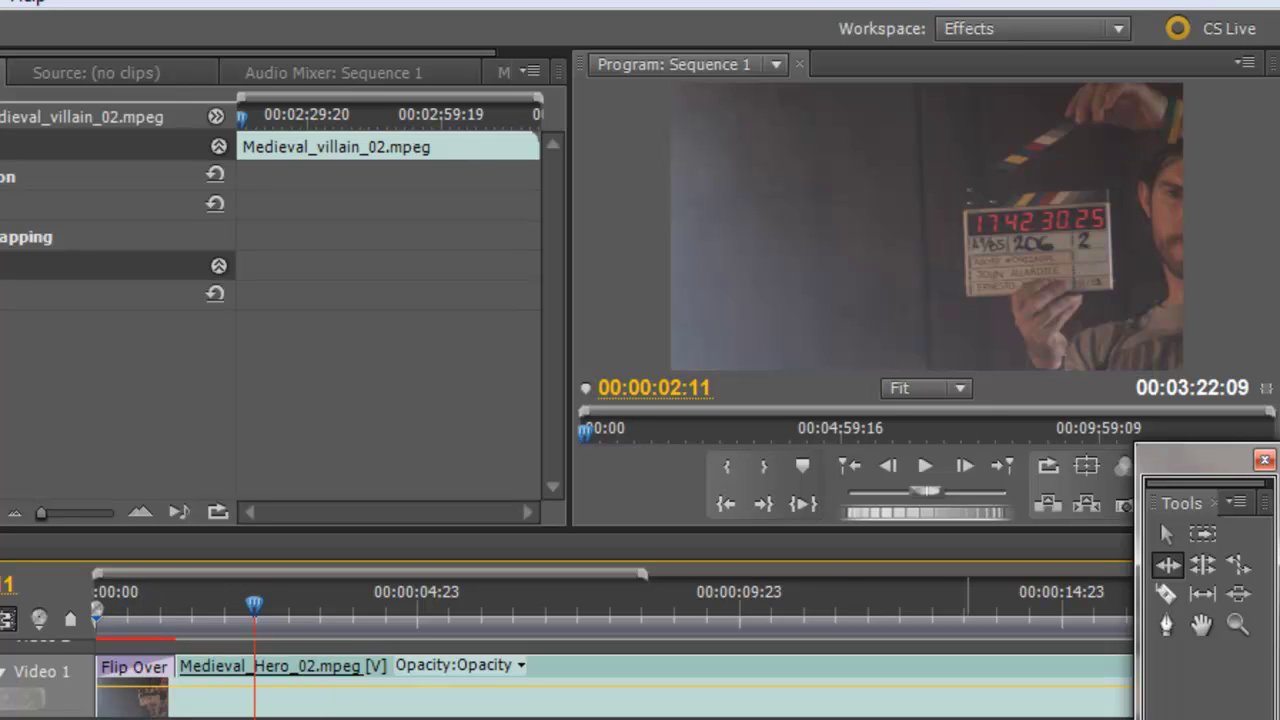
- Apply the Flip Over transition to the end of Medieval_villain_02.mpeg and inspect its placement on Video 1
scroll(615, 650, "down", 10)
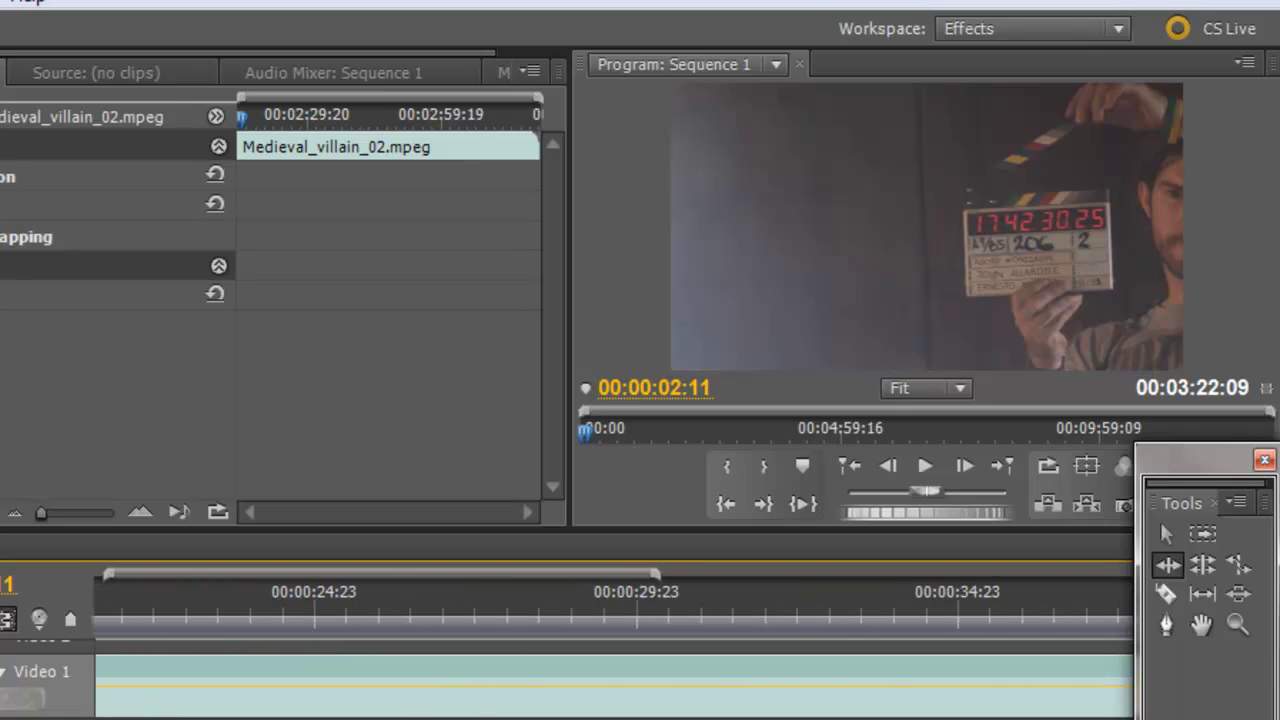
key("minus")
key("minus")
key("minus")
key("minus")
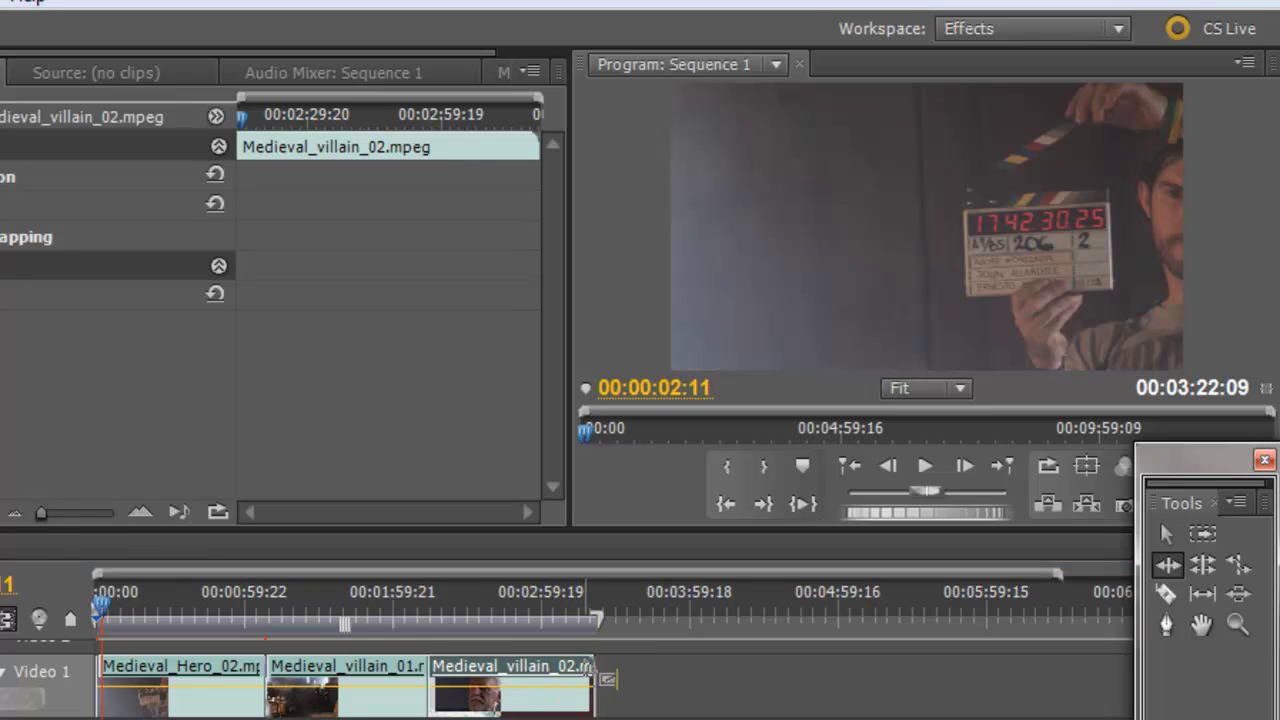
left_click_drag(587, 669, 587, 667)
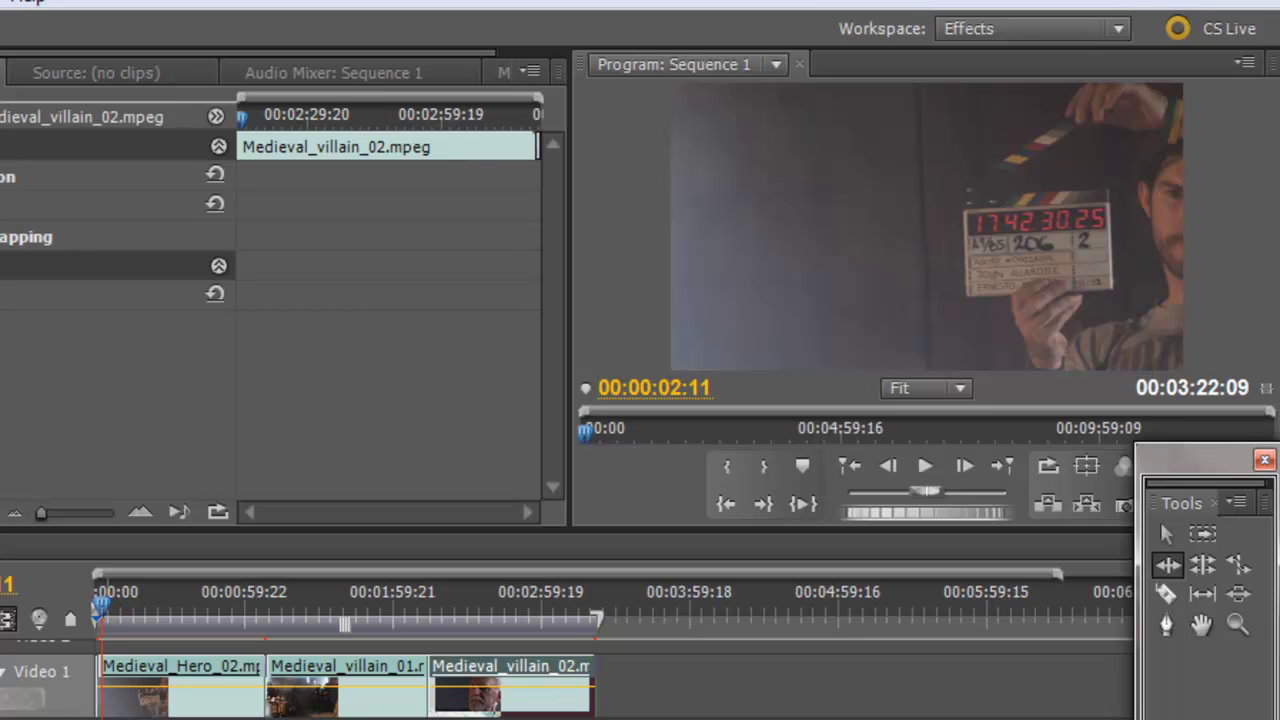
key("=")
key("=")
key("=")
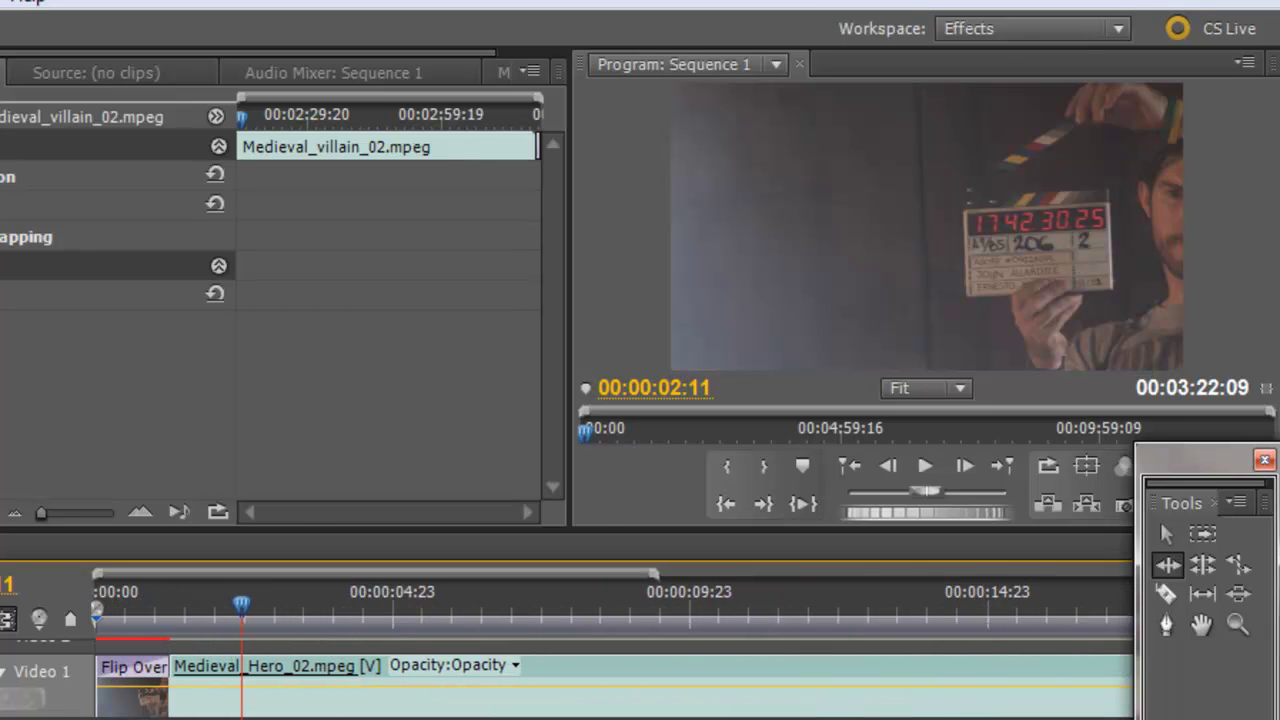
scroll(614, 680, "down", 15)
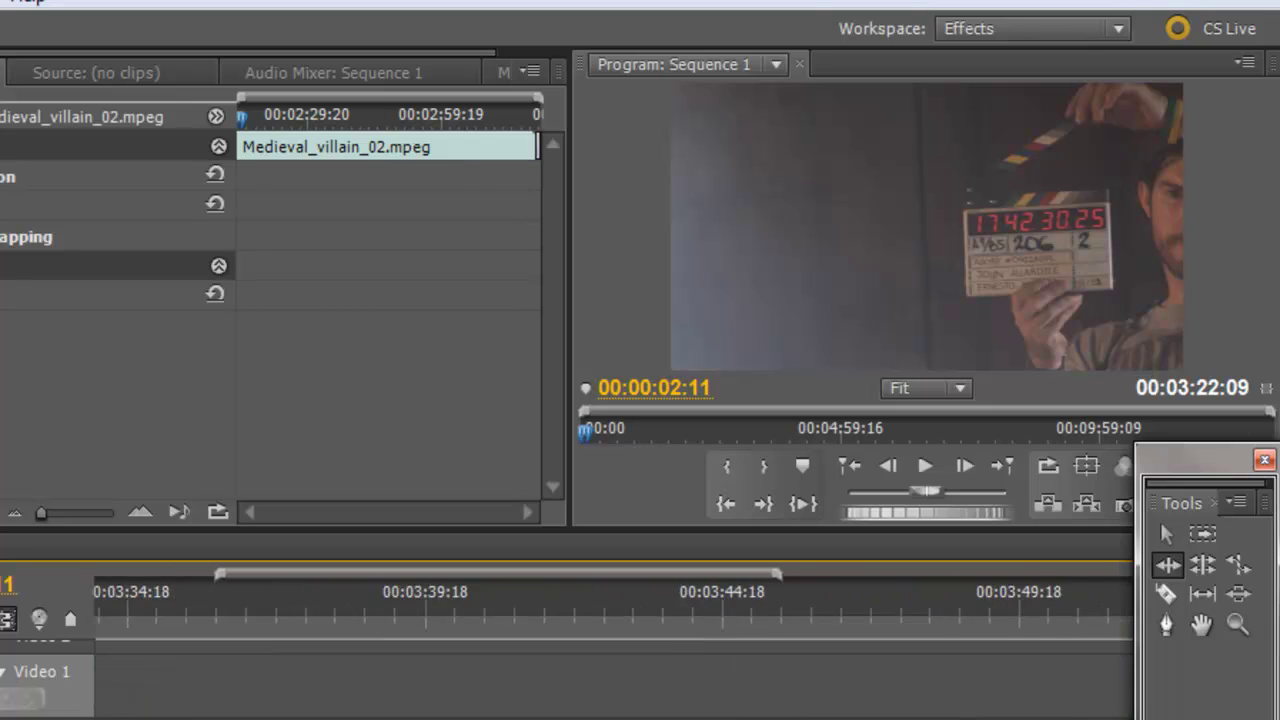
scroll(614, 680, "up", 2)
scroll(614, 680, "down", 2)
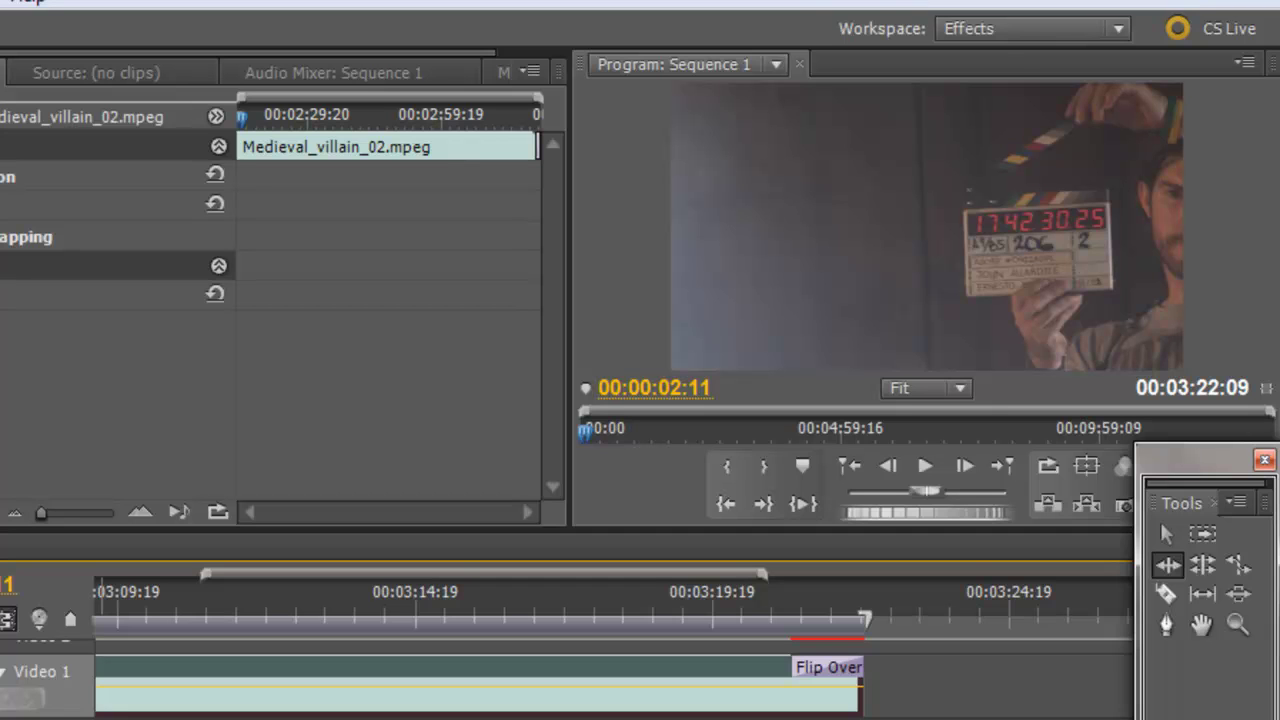
- Return the playhead to 00:00:00:00 and play the opening of the sequence for a few seconds
key("minus")
key("minus")
key("minus")
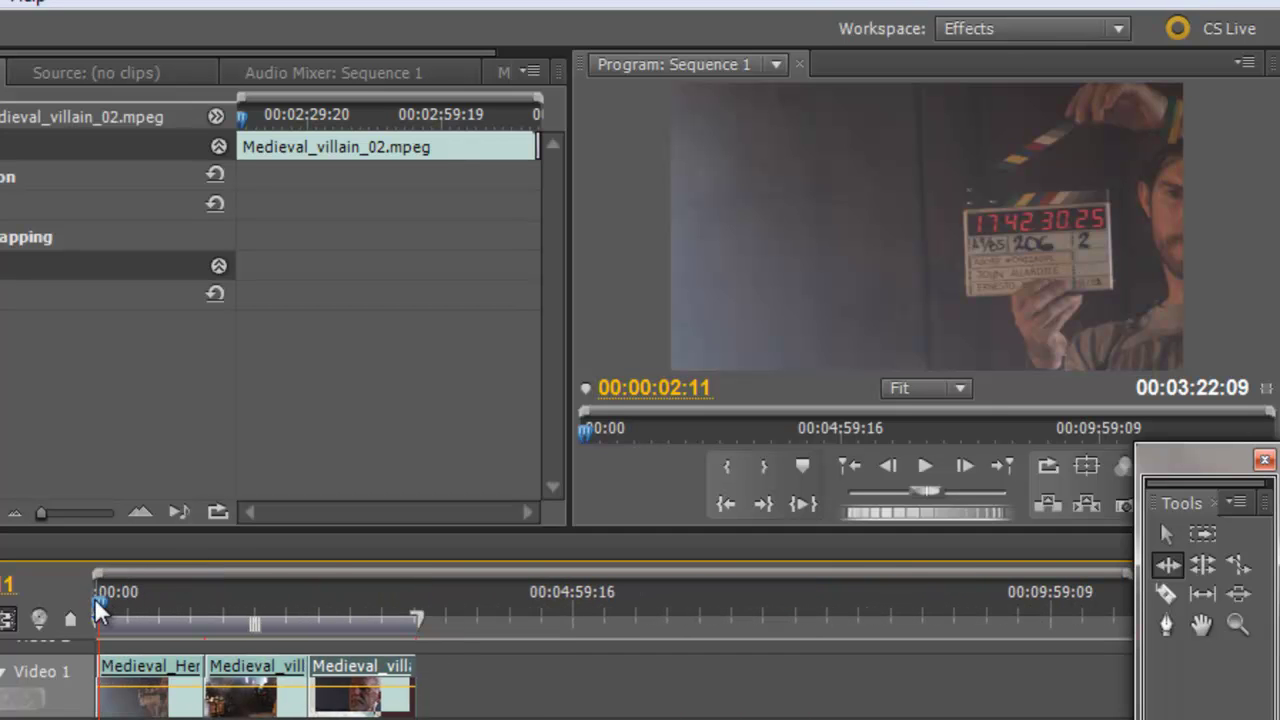
left_click(99, 608)
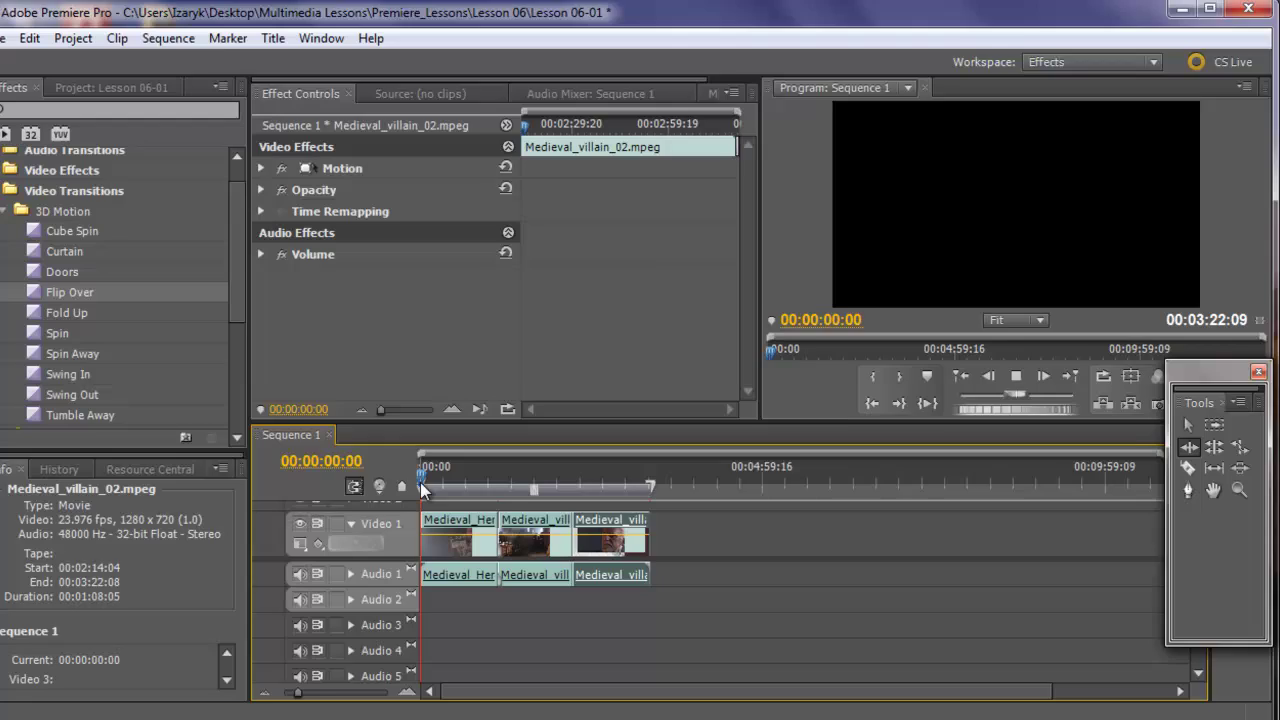
key("space")
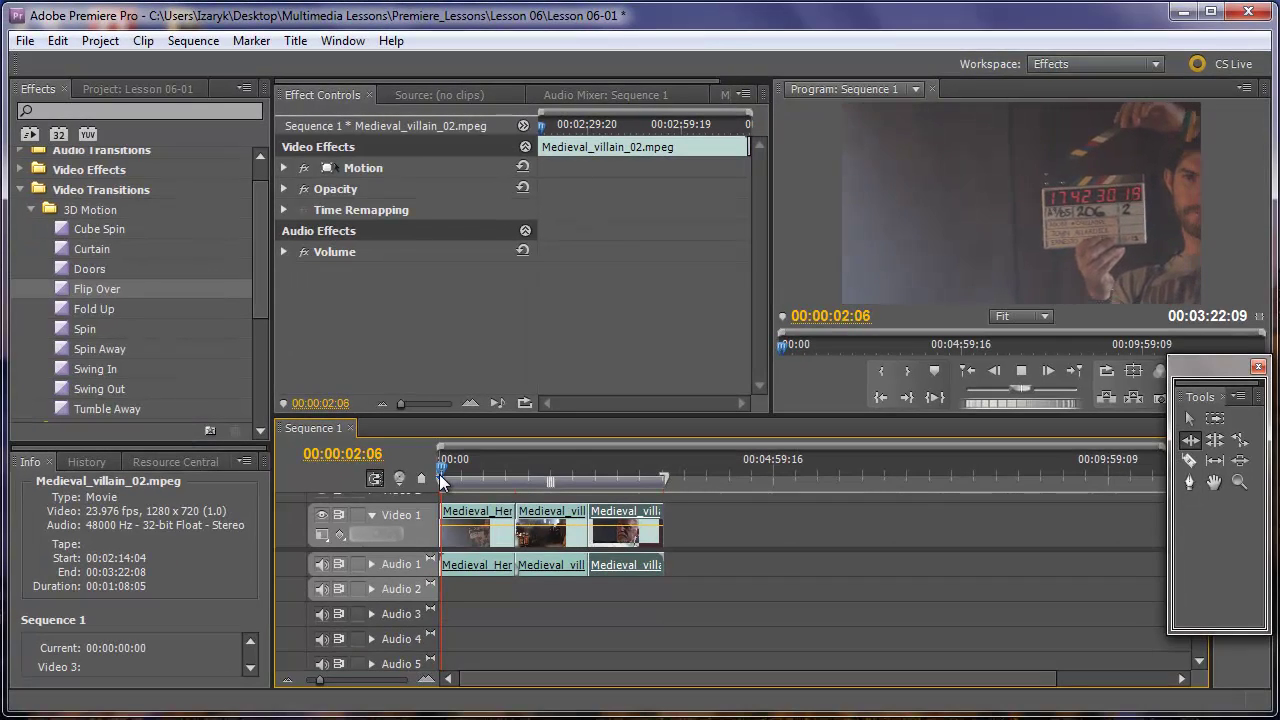
key("space")
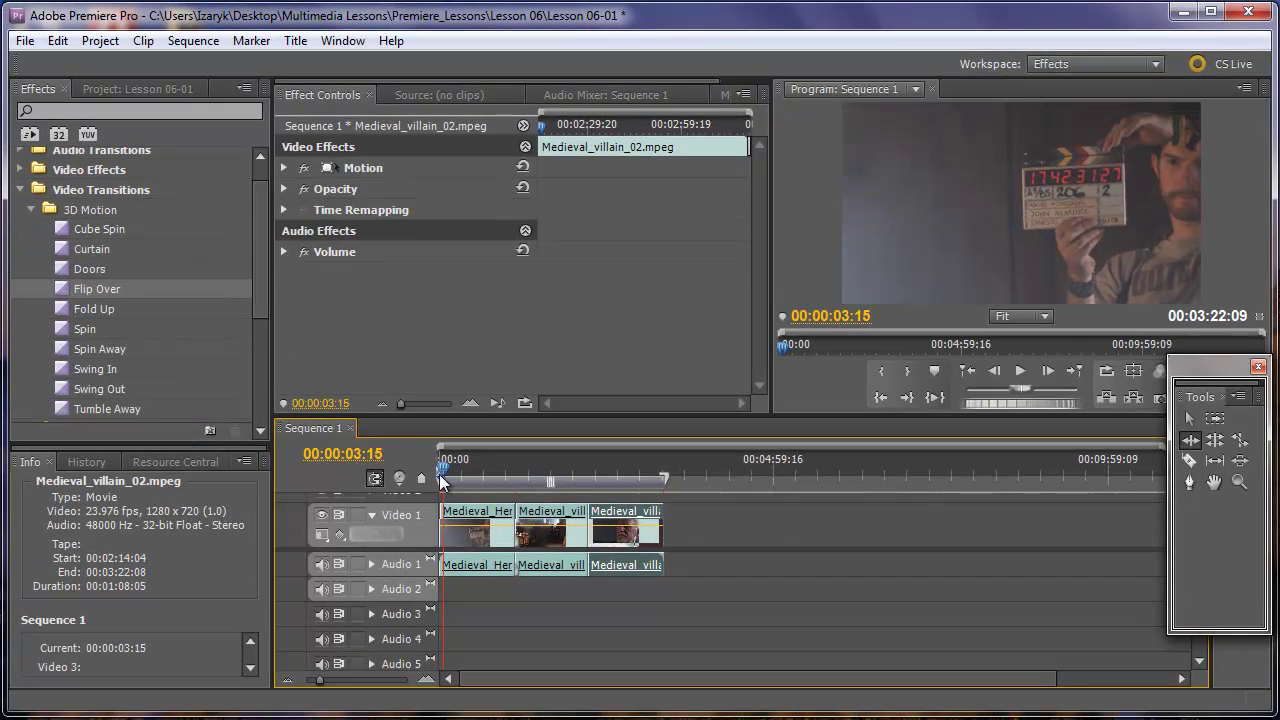
- Enable Reverse on the Flip Over at the end of Medieval_villain_02.mpeg and play it from about 00:03:20:17
left_click_drag(320, 681, 374, 684)
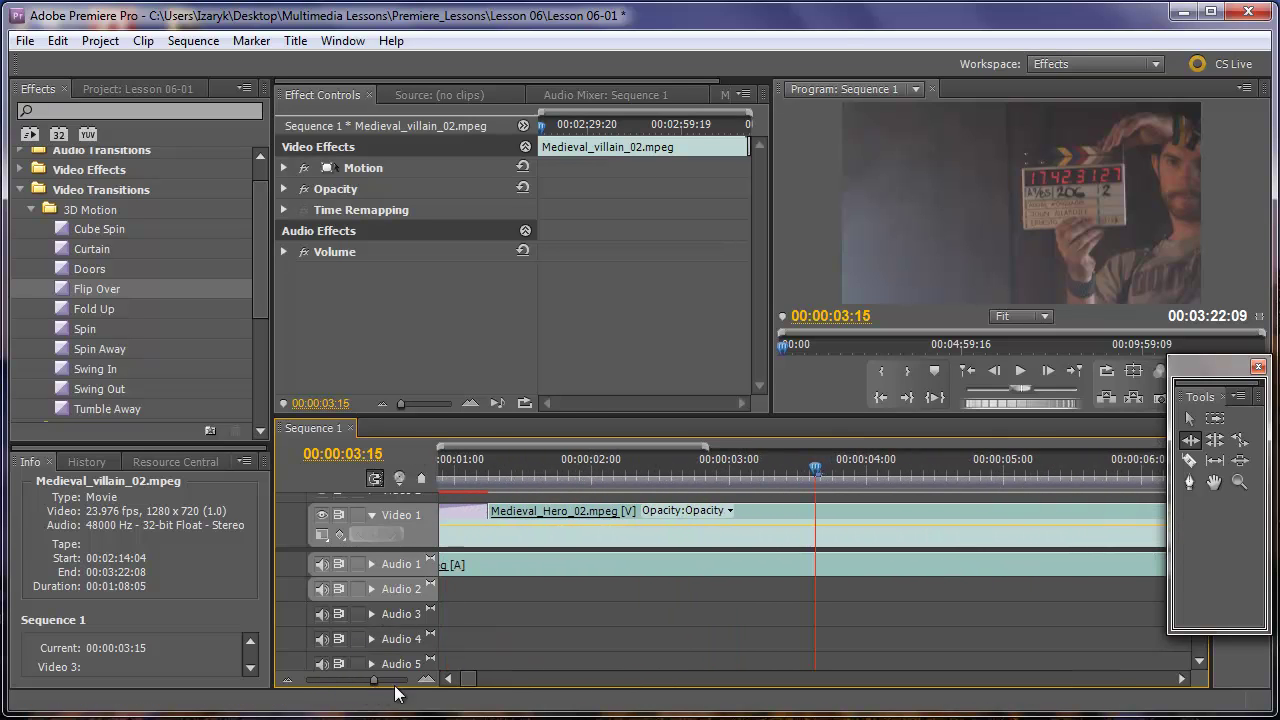
left_click_drag(471, 678, 646, 680)
left_click(447, 679)
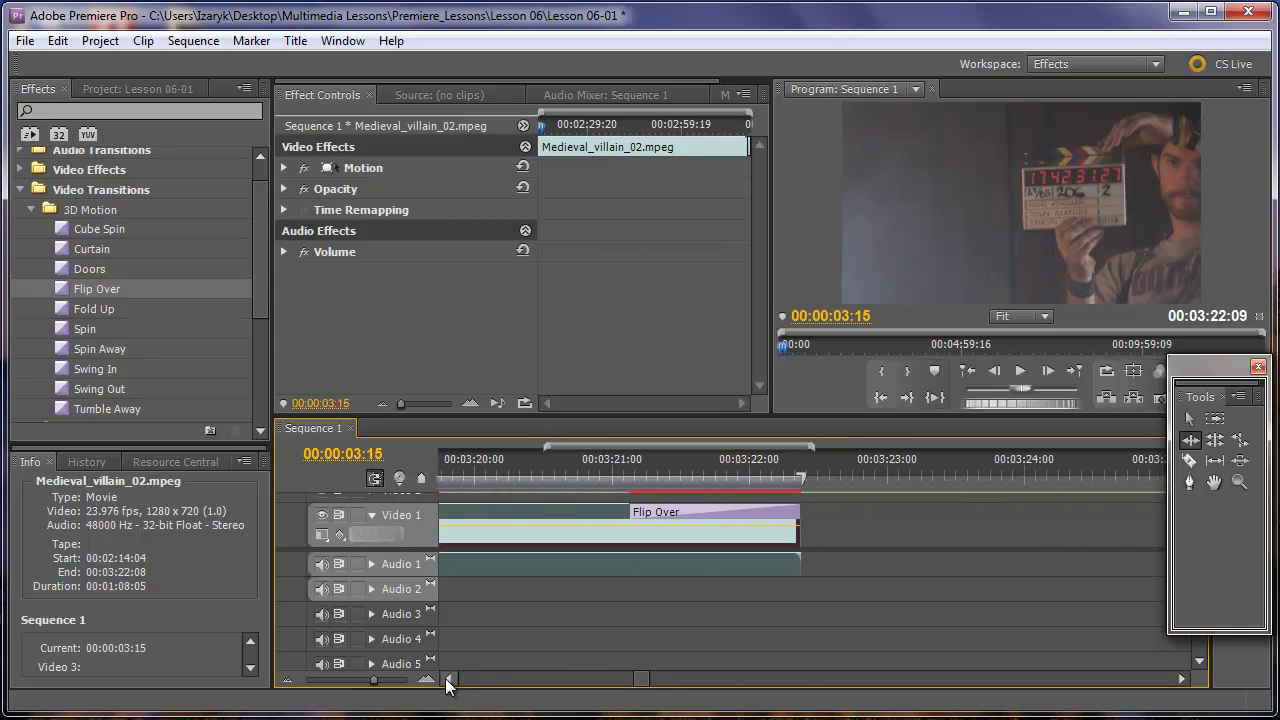
left_click(447, 679)
left_click(768, 511)
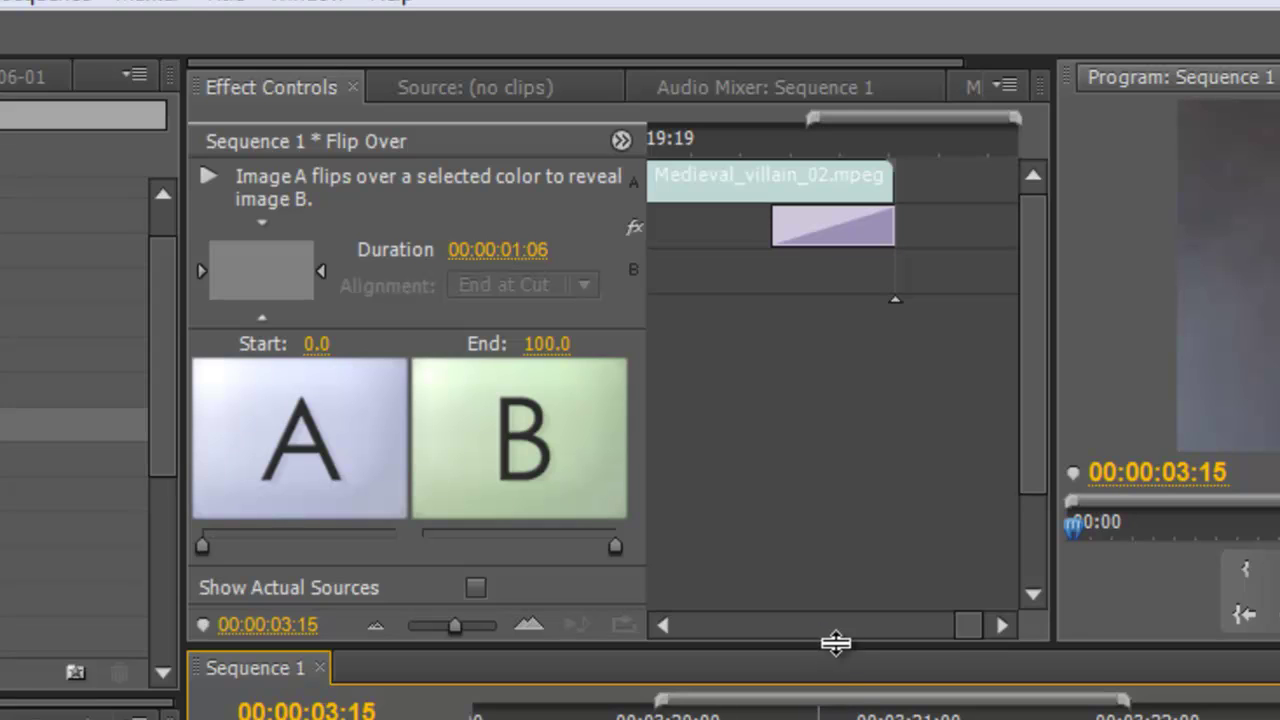
left_click_drag(838, 645, 838, 712)
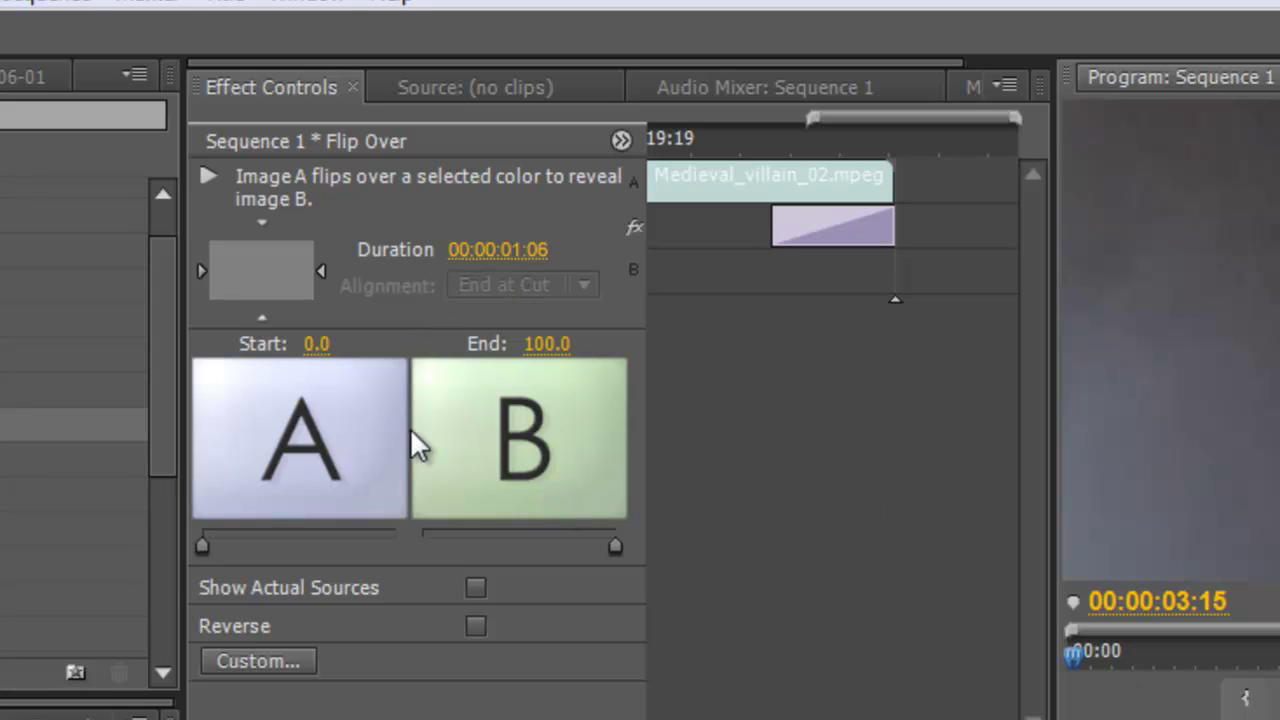
left_click(475, 626)
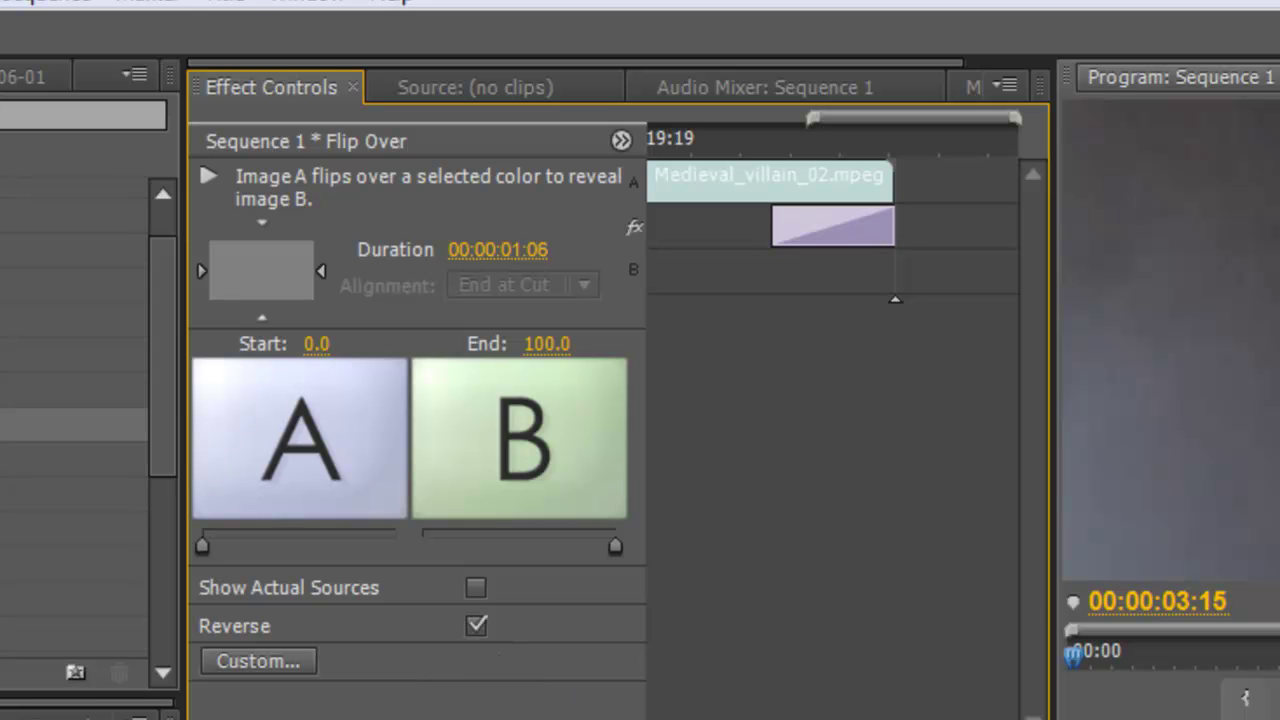
left_click(640, 719)
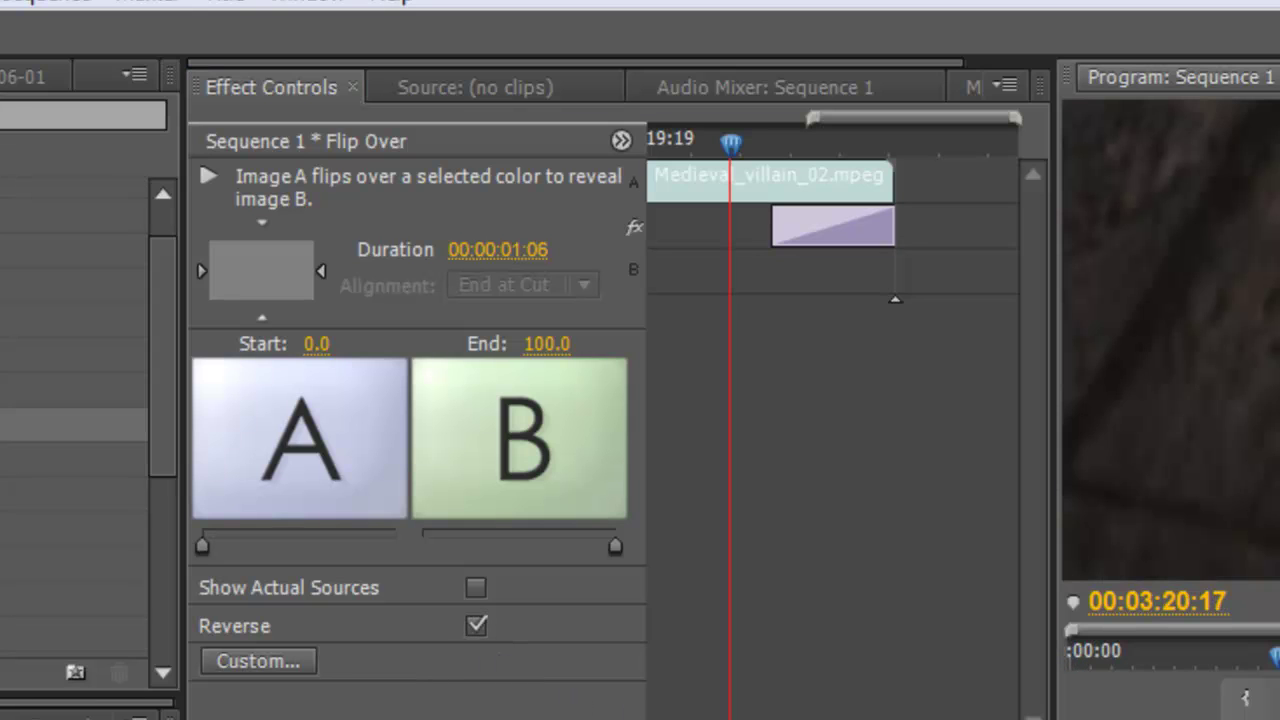
key("space")
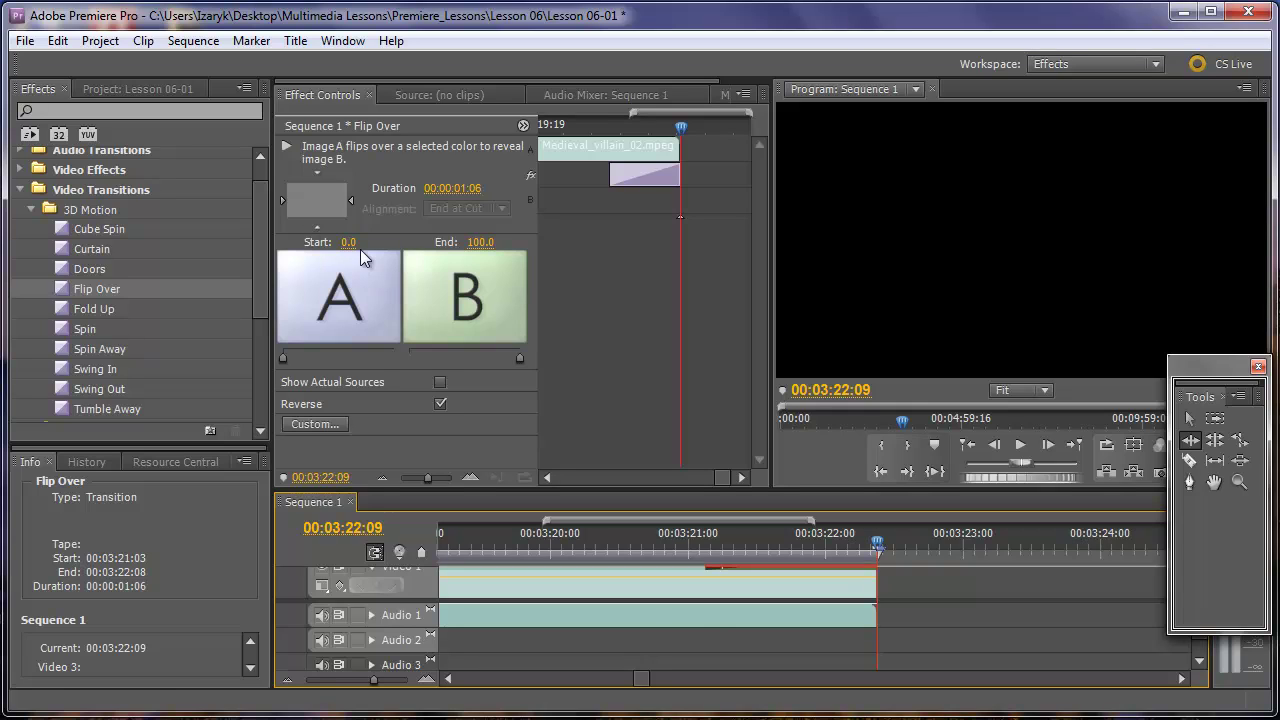
- Replace the Cross Dissolve between Medieval_Hero_02.mpeg and Medieval_villain_01.mpeg with the Cross Zoom transition
left_click_drag(640, 678, 478, 688)
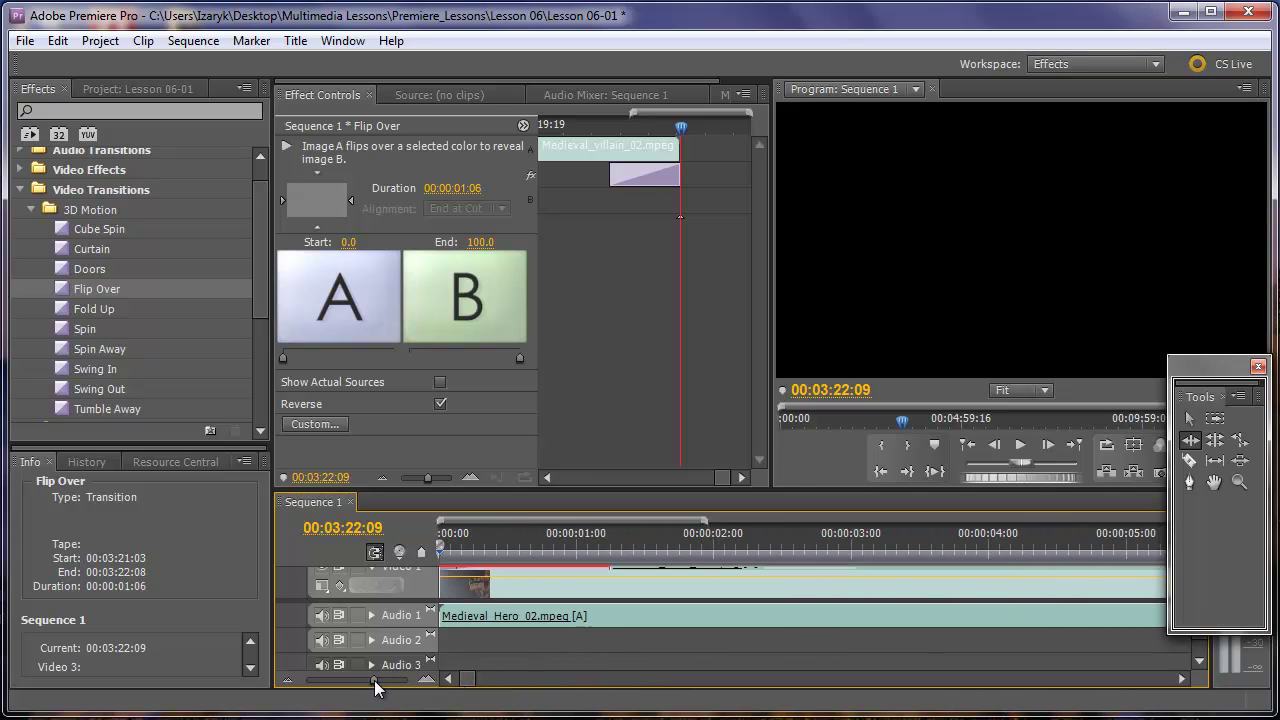
mouse_move(374, 682)
left_mouse_down()
mouse_move(335, 688)
mouse_move(355, 690)
left_mouse_up()
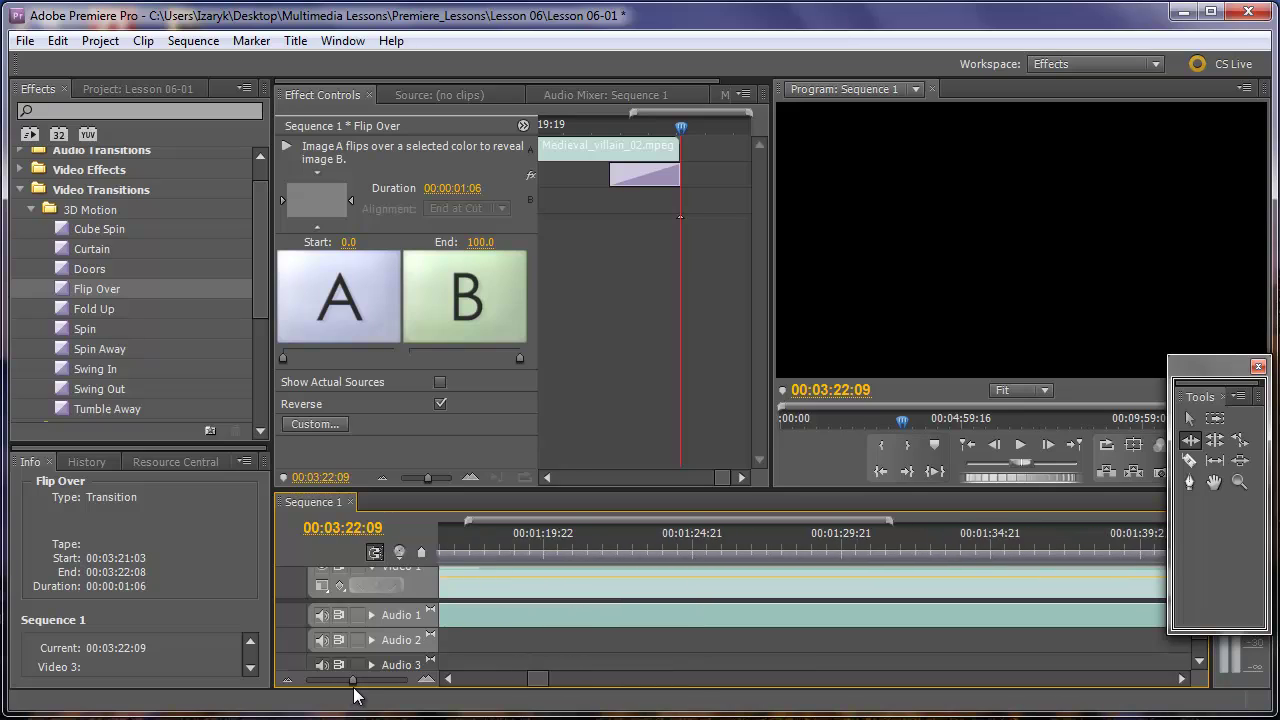
left_click(448, 679)
left_click(448, 679)
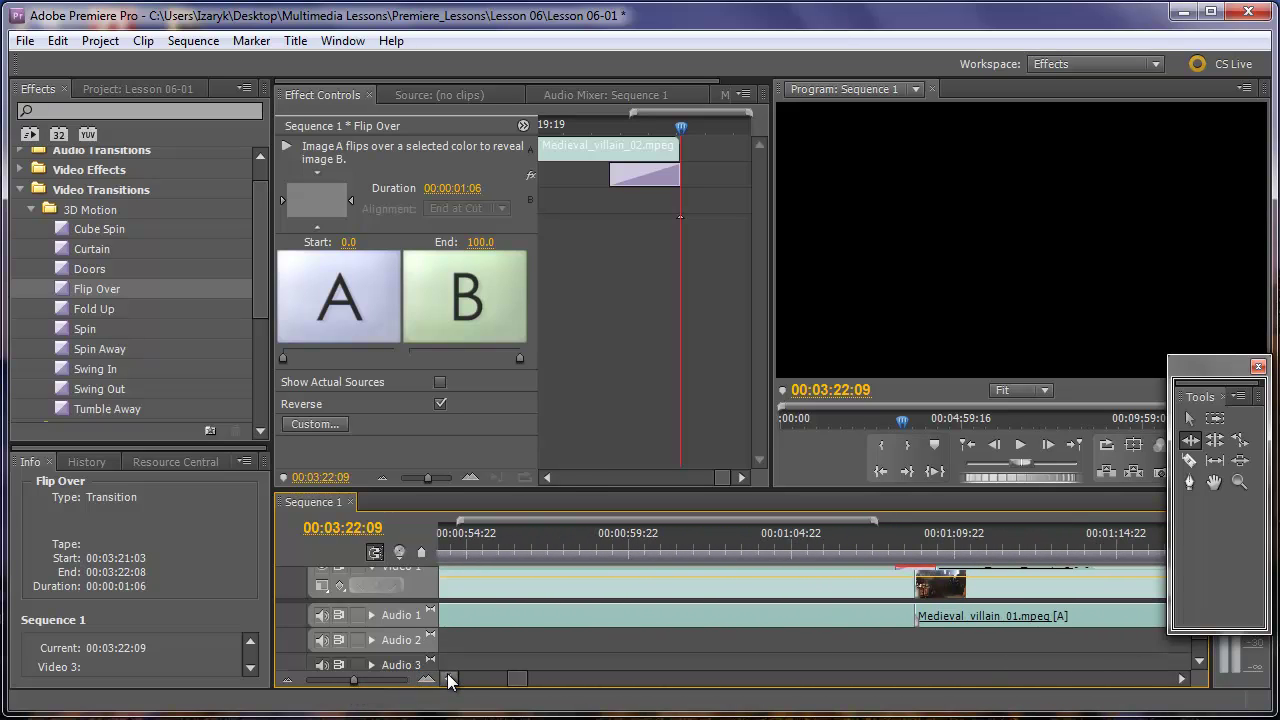
left_click(448, 679)
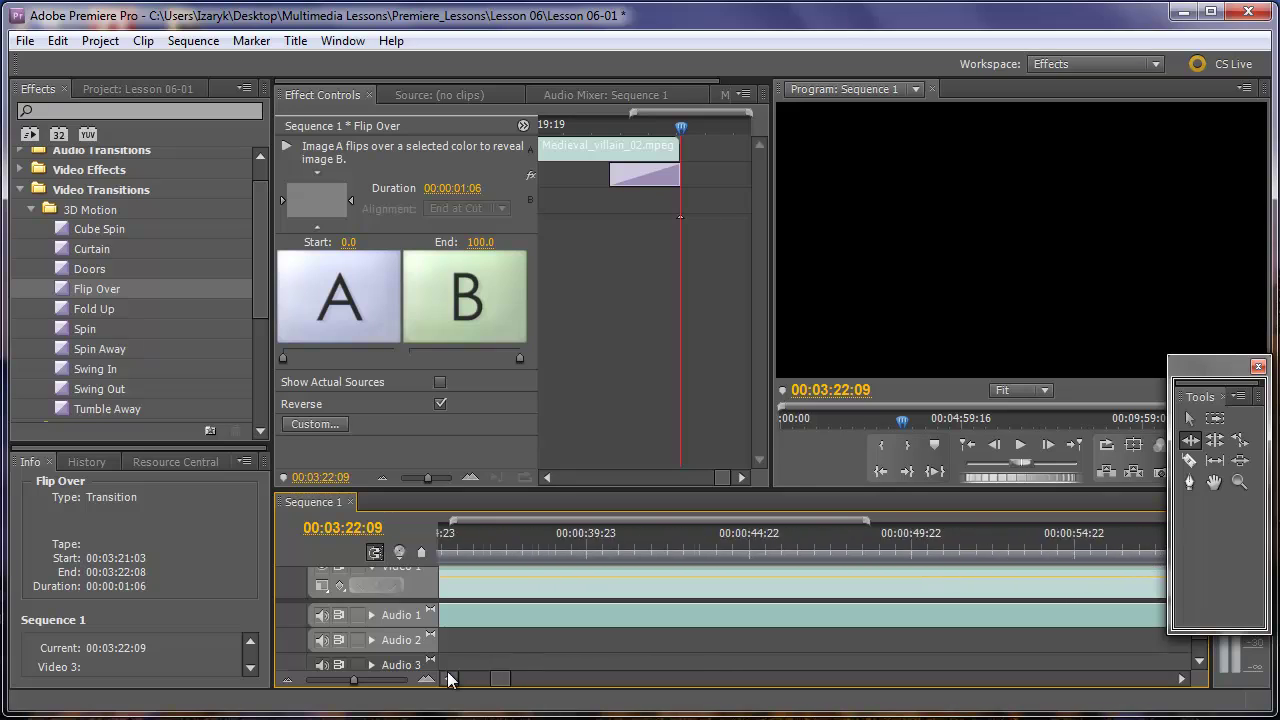
left_click(448, 679)
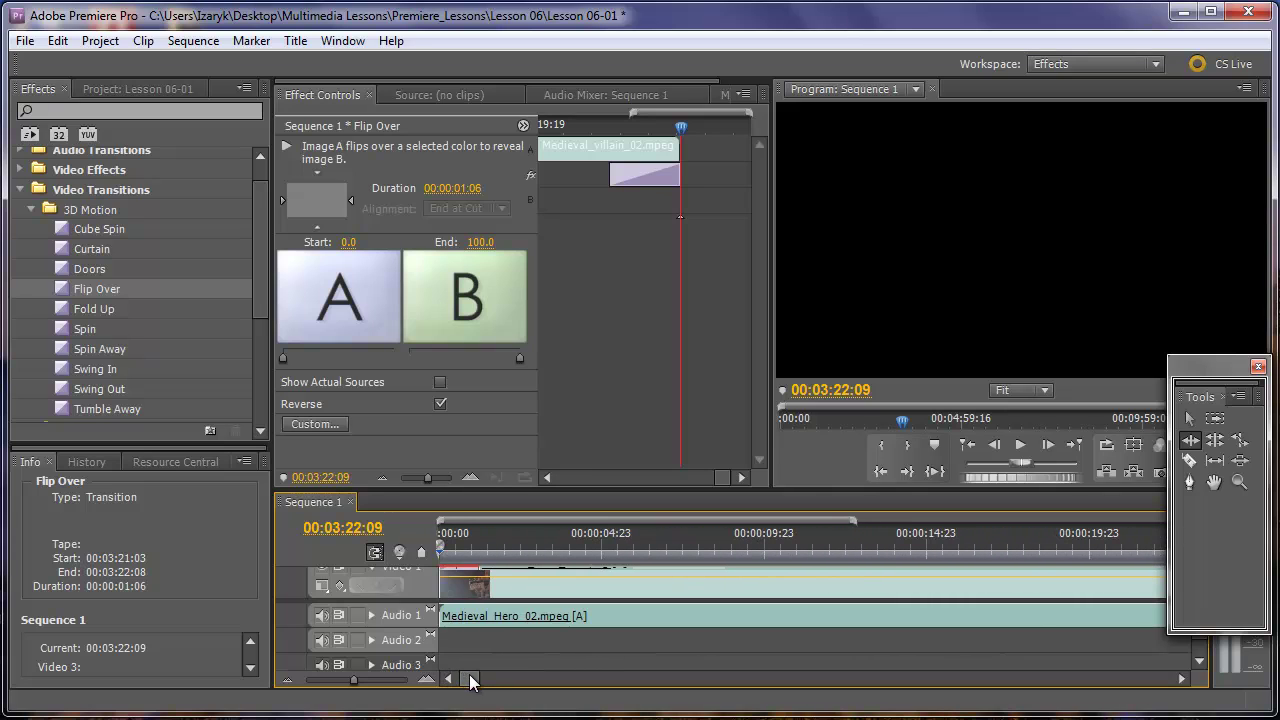
left_click_drag(475, 680, 527, 683)
left_click_drag(355, 682, 364, 686)
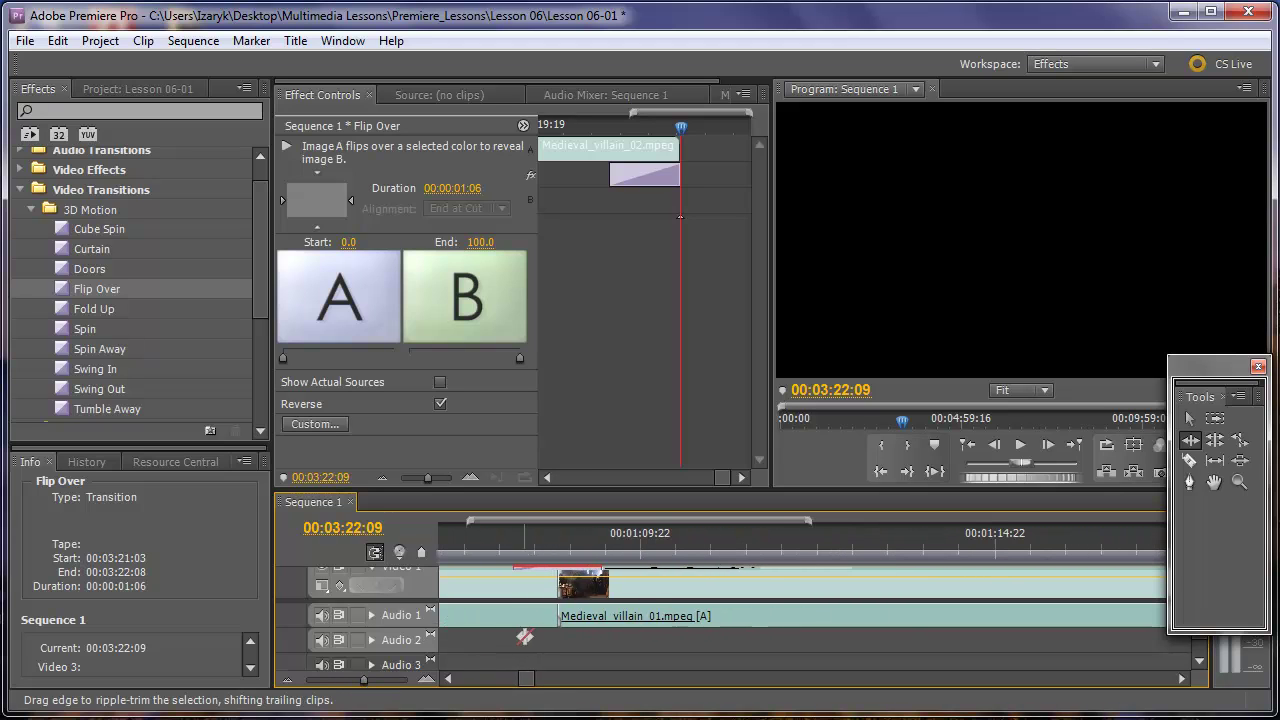
left_click_drag(568, 487, 568, 392)
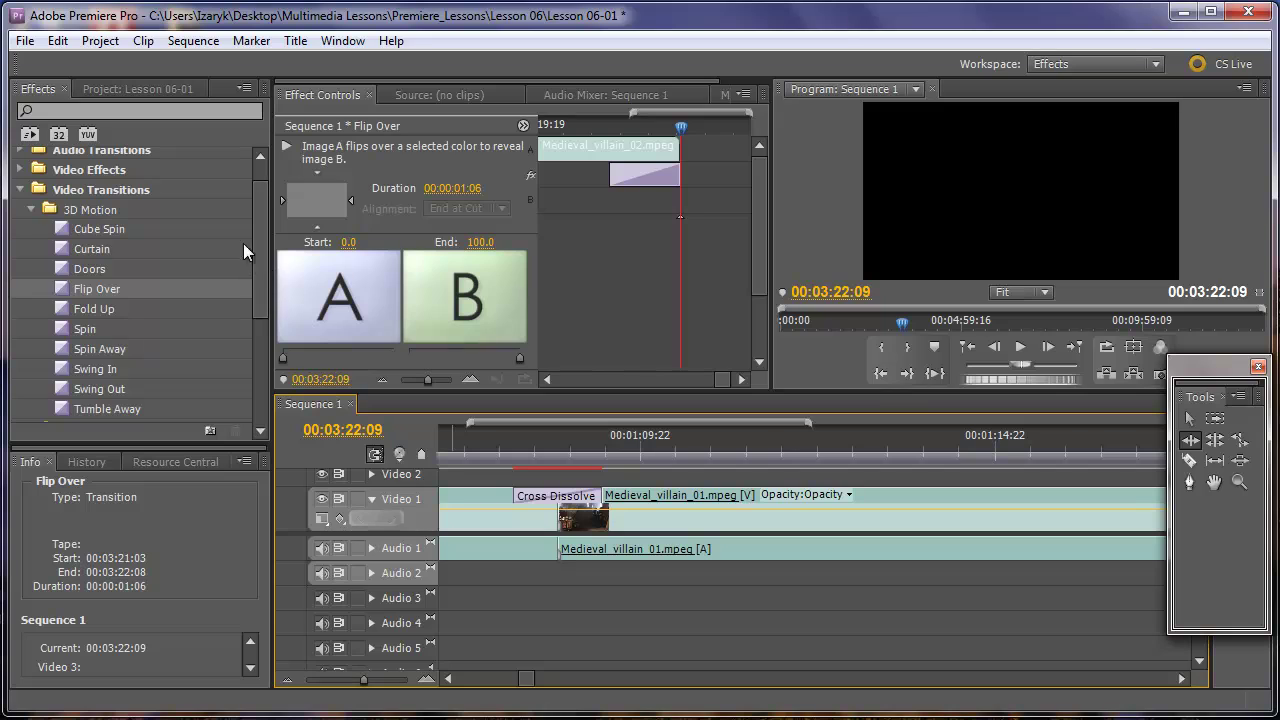
left_click(33, 208)
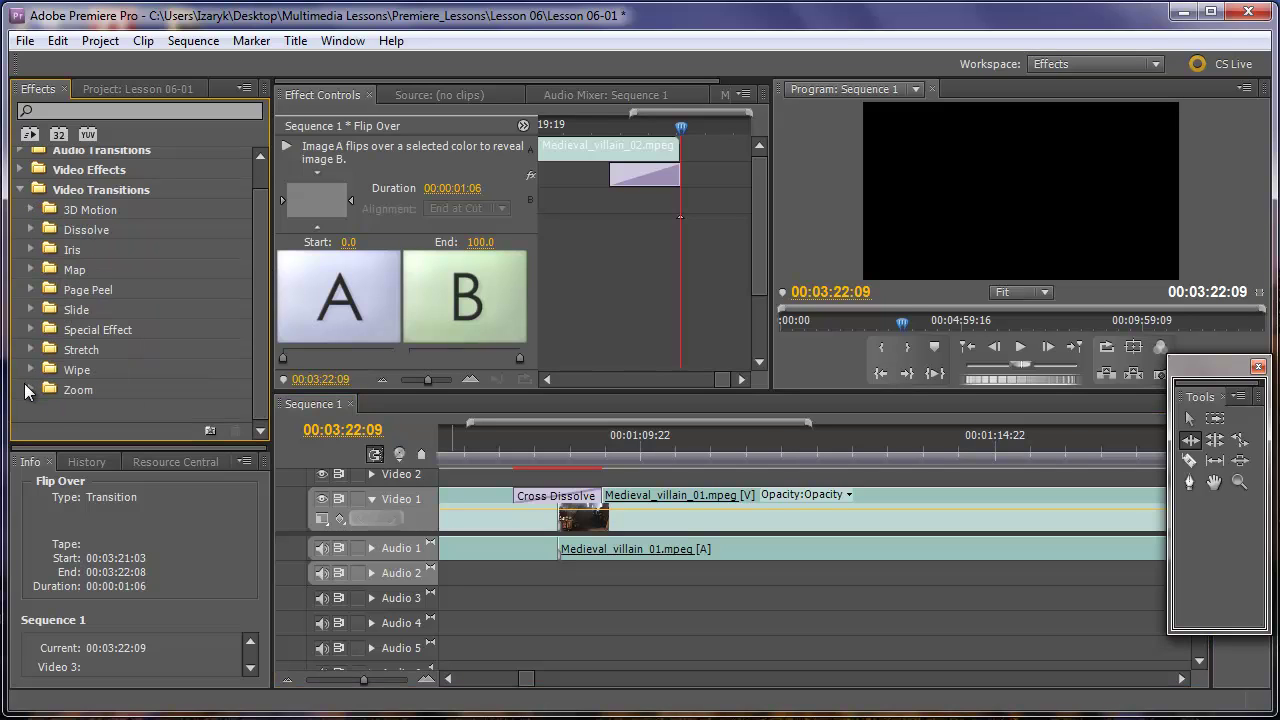
left_click(31, 389)
left_click_drag(58, 411, 554, 501)
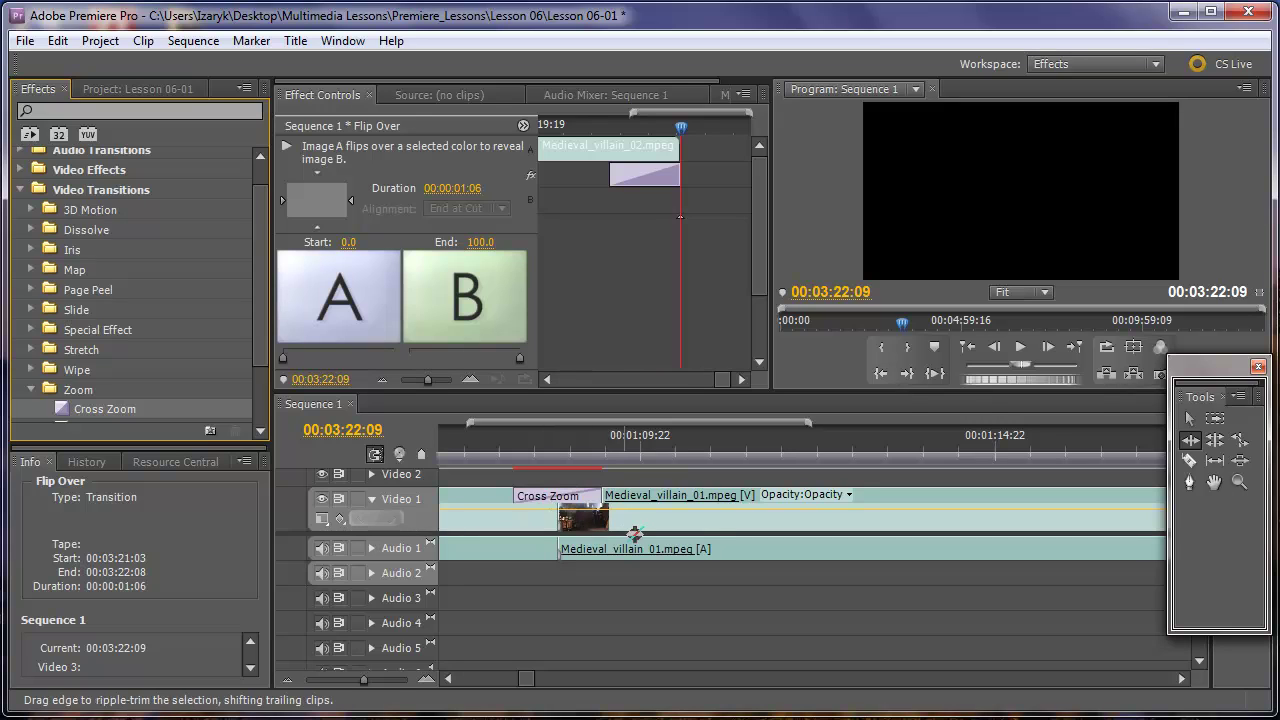
- Play through the Cross Zoom before Medieval_villain_01.mpeg twice, starting from 00:01:07:16 and 00:01:07:20
left_click(481, 457)
key("space")
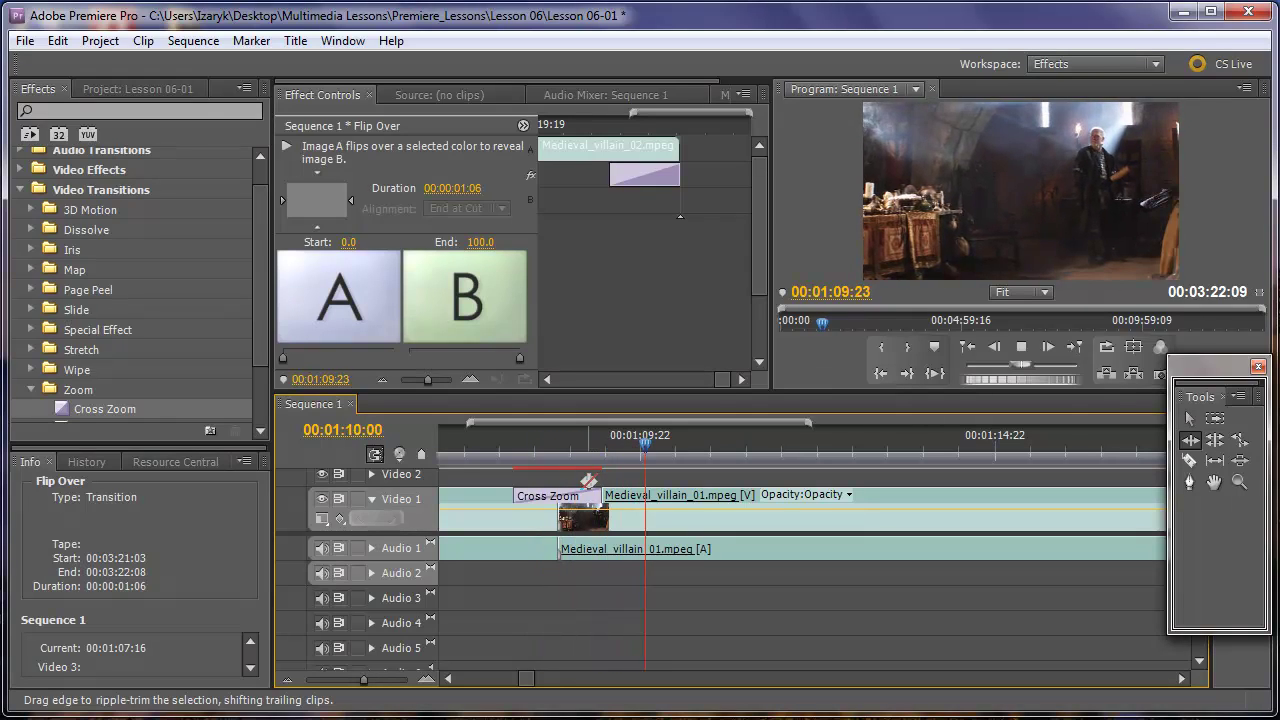
key("space")
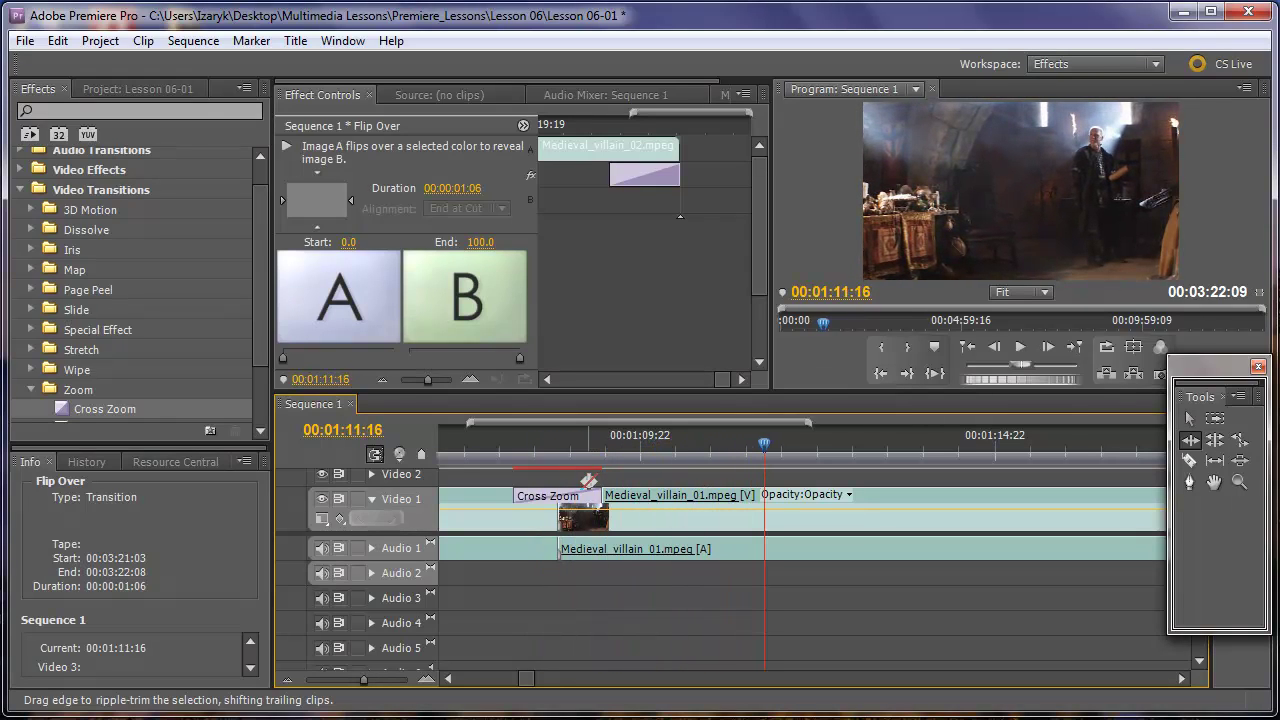
left_click(492, 448)
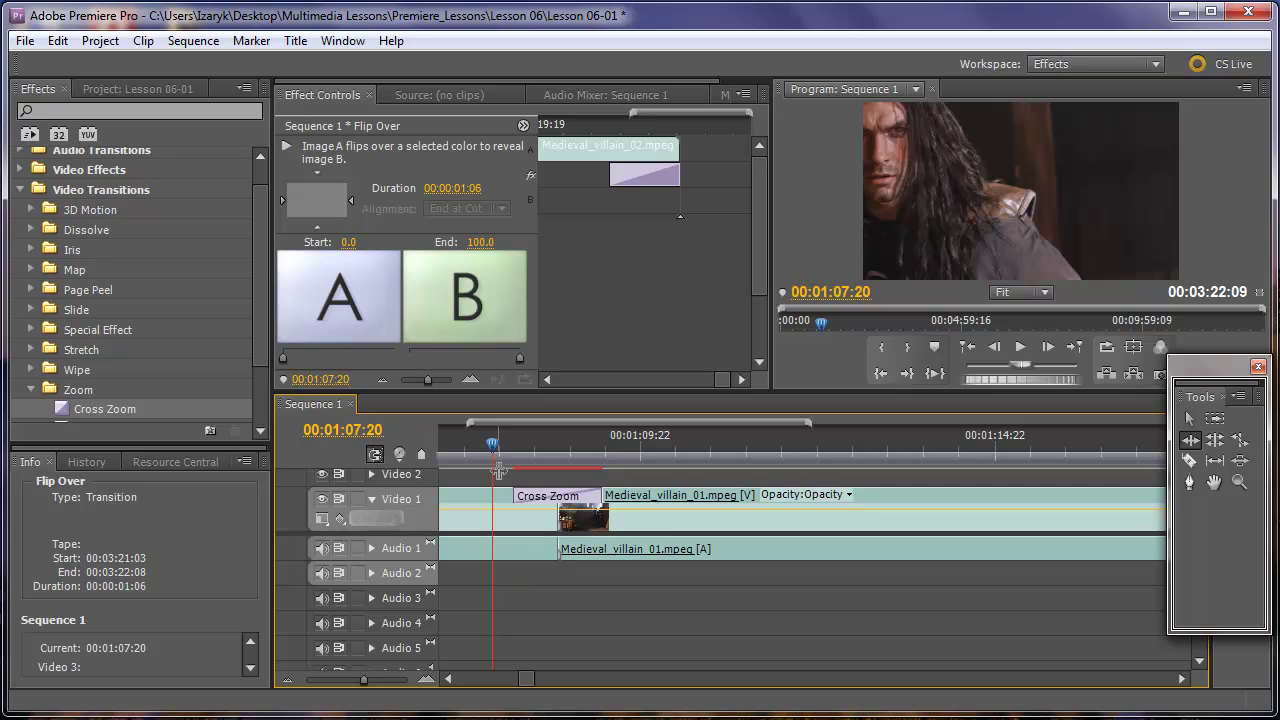
key("space")
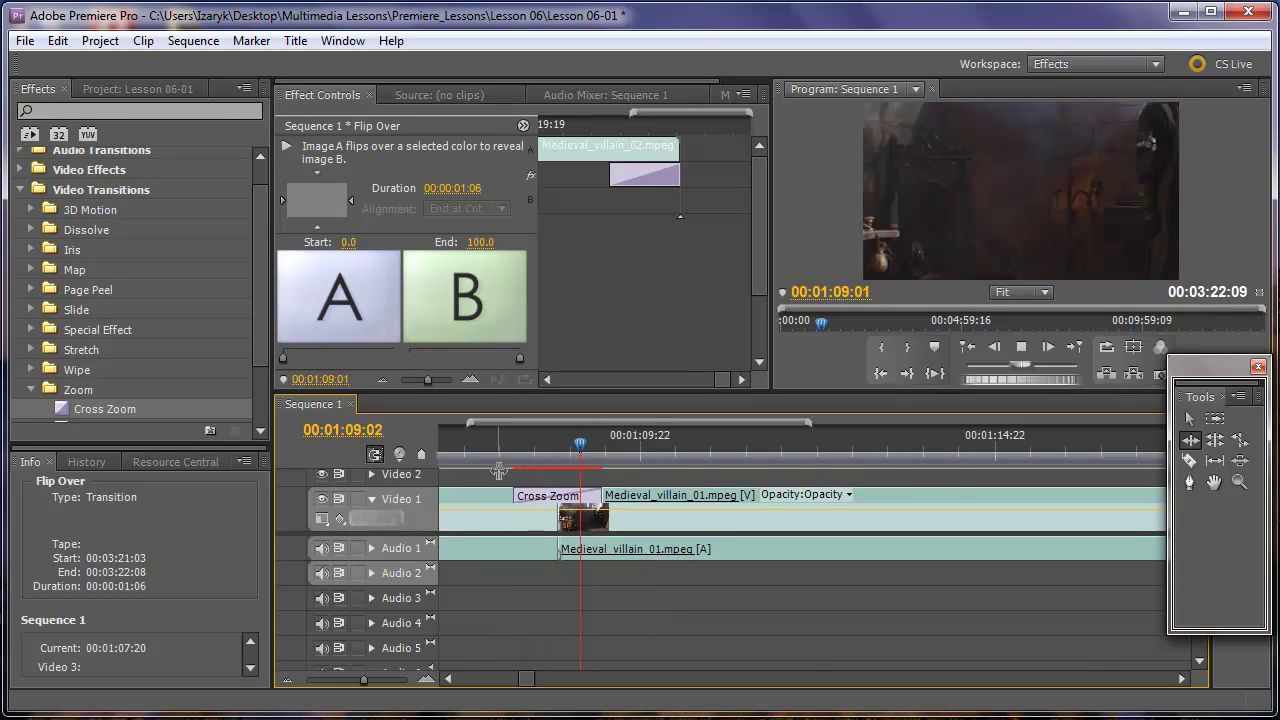
key("space")
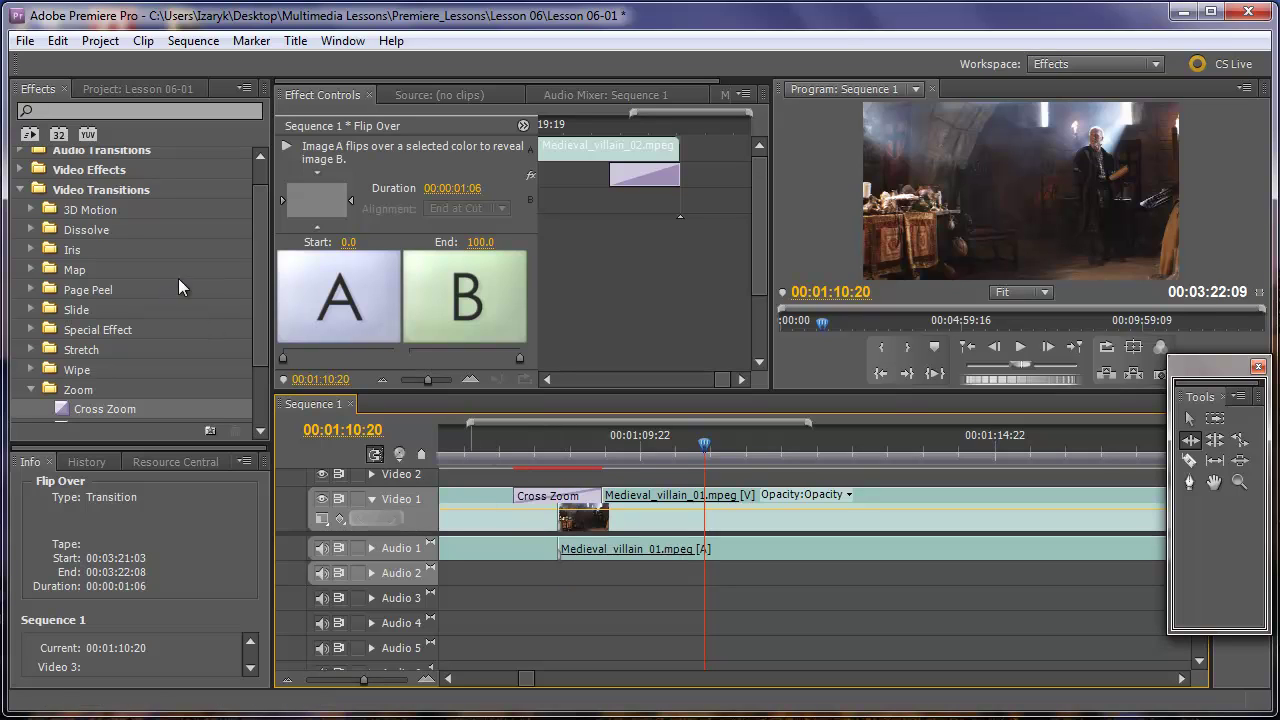
- Set the duration of the Cross Zoom before Medieval_villain_01.mpeg to 00:00:02:00
left_click(570, 497)
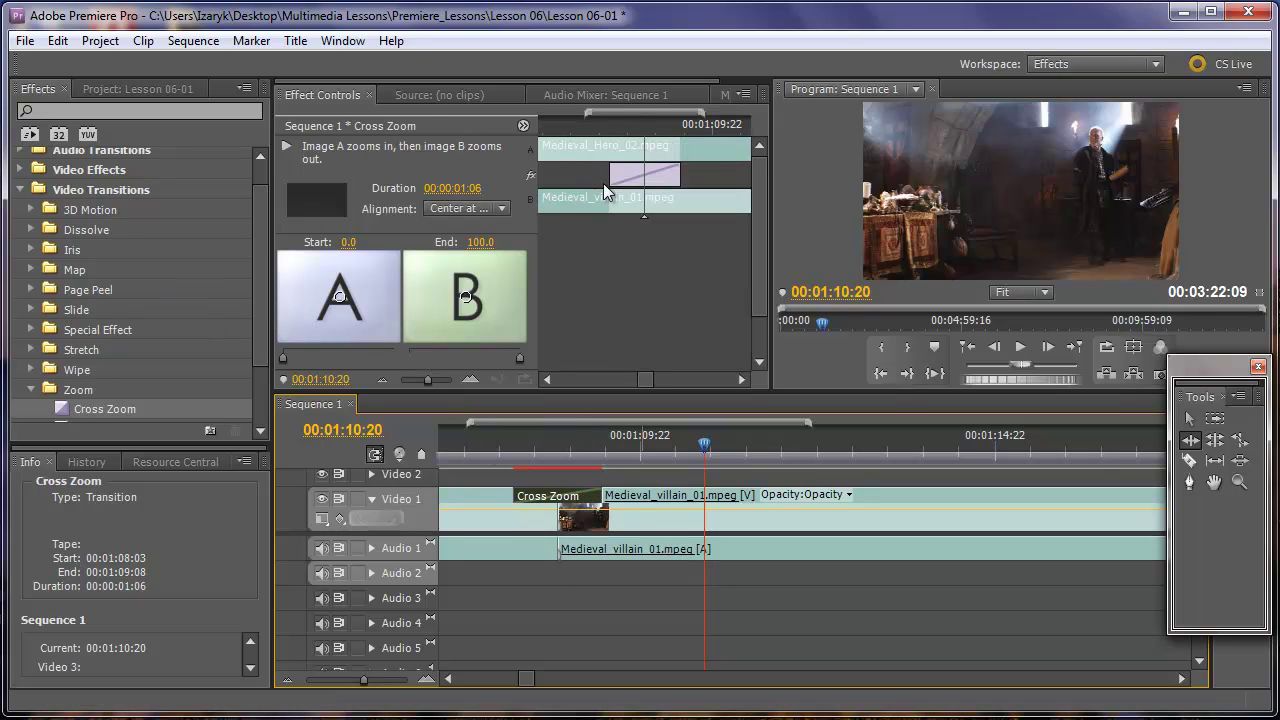
left_click(473, 192)
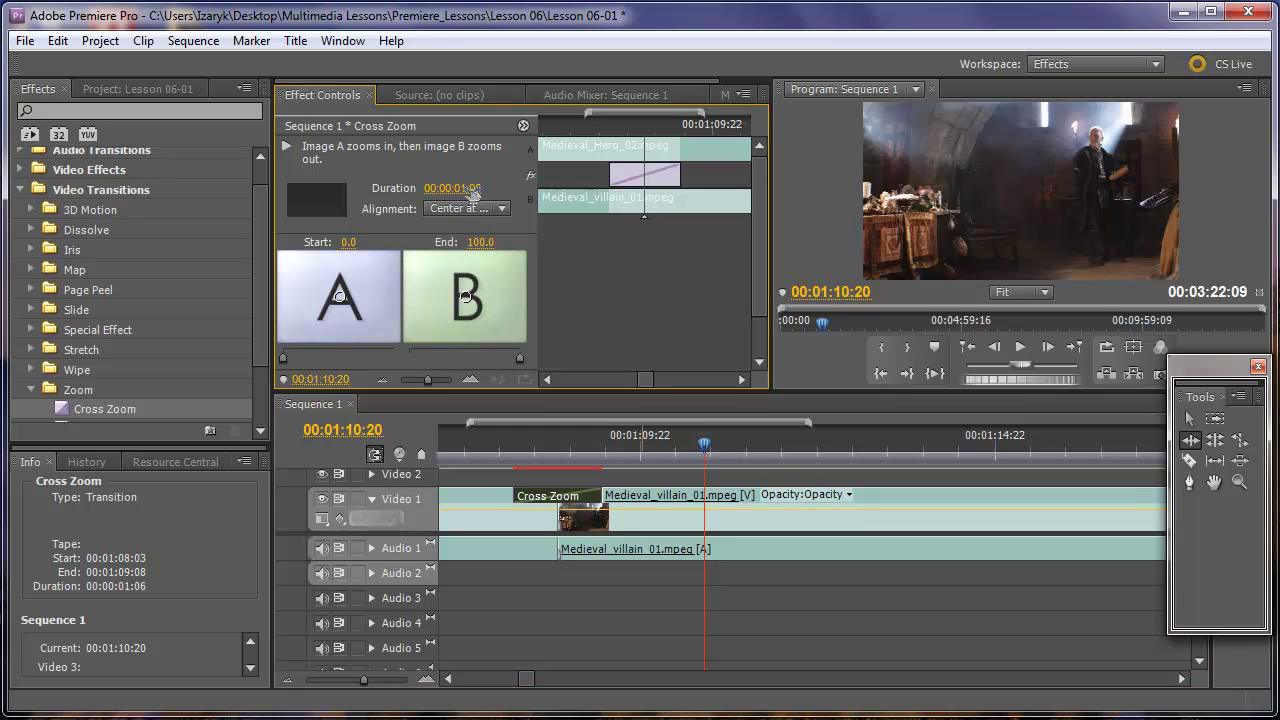
left_click_drag(473, 192, 402, 197)
left_click(472, 188)
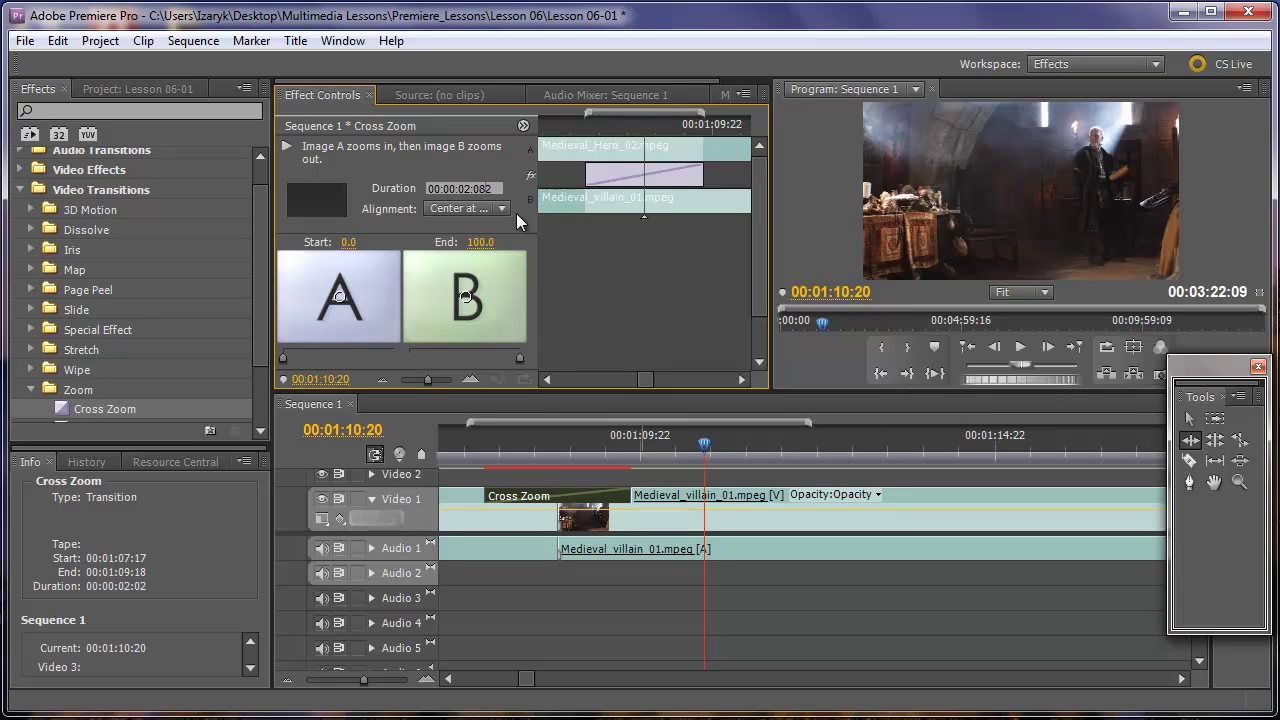
key("BackSpace")
key("BackSpace")
key("BackSpace")
key("BackSpace")
double_click(478, 188)
type("2:00")
key("Return")
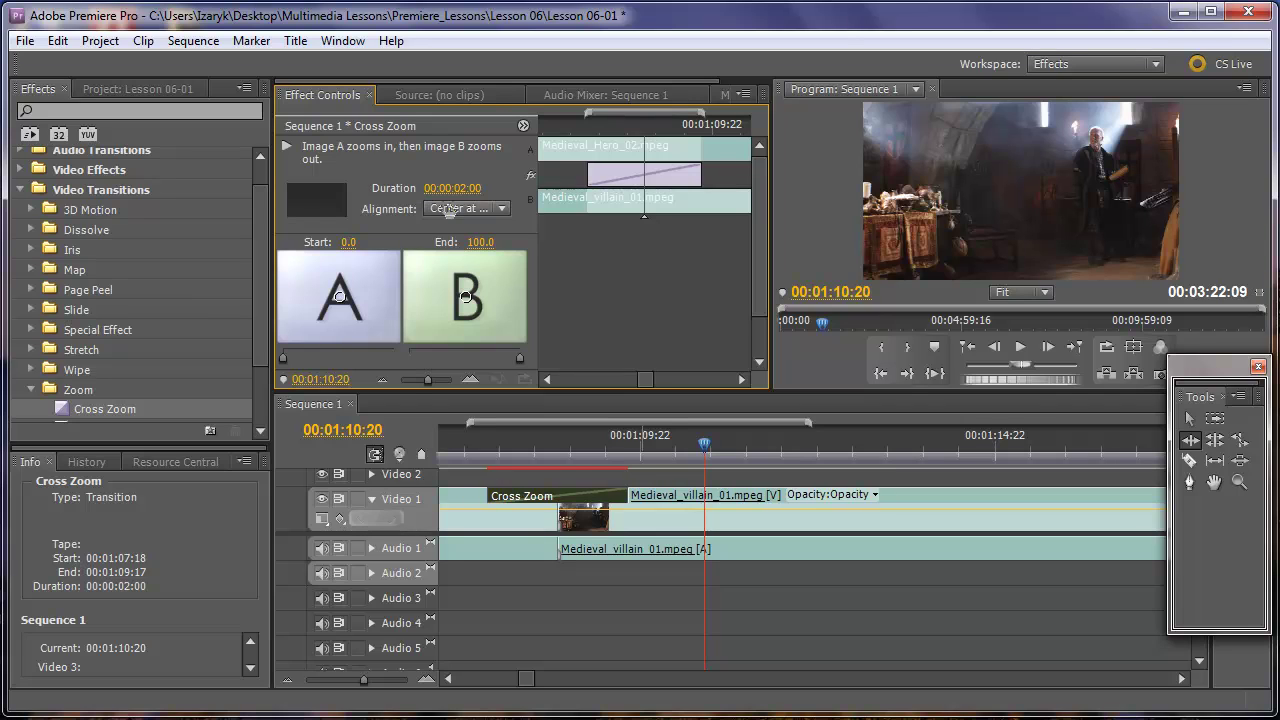